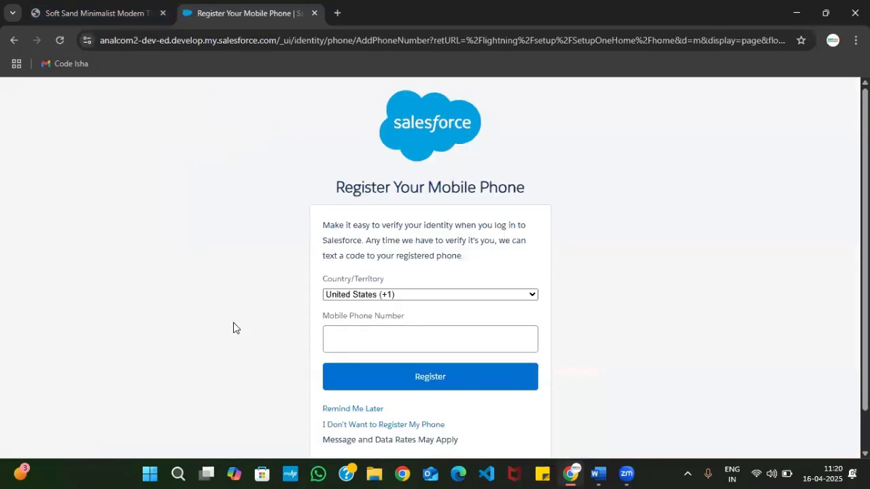
# Postpone the mobile phone registration and find and open the Flows page in Setup
pyautogui.scroll(-1, 411, 336)
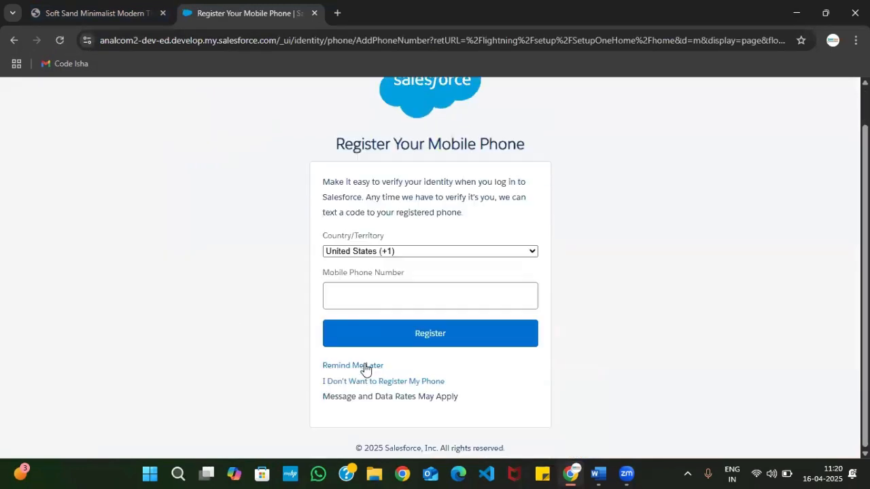
pyautogui.click(363, 365)
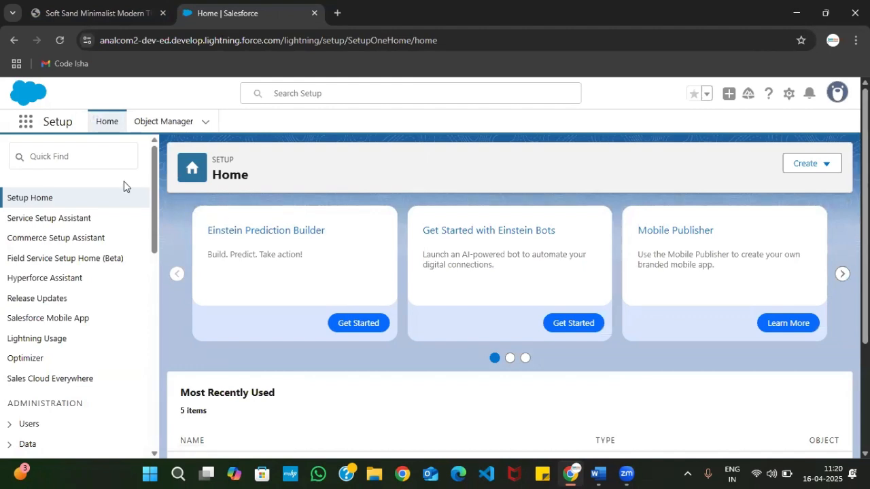
pyautogui.click(89, 155)
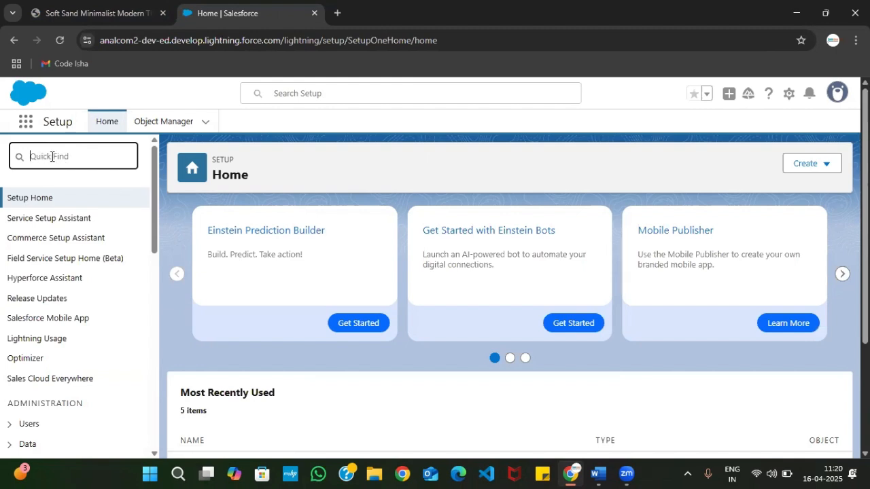
pyautogui.write('Flows')
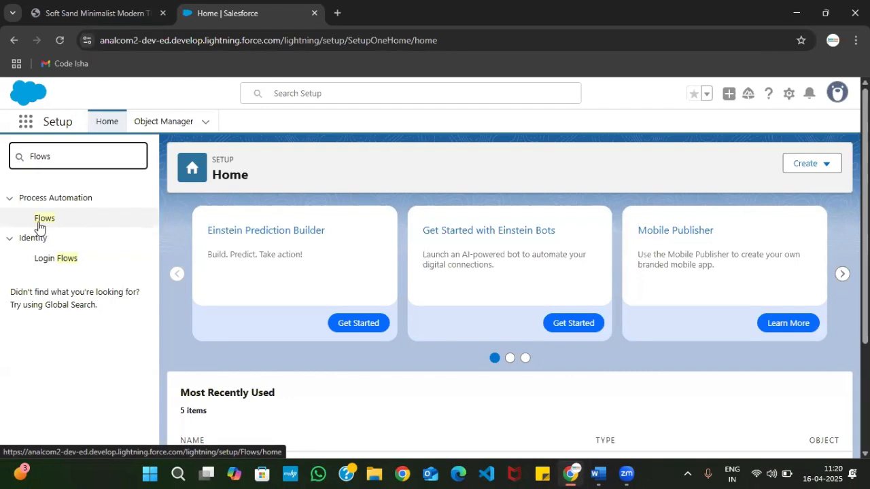
pyautogui.click(48, 224)
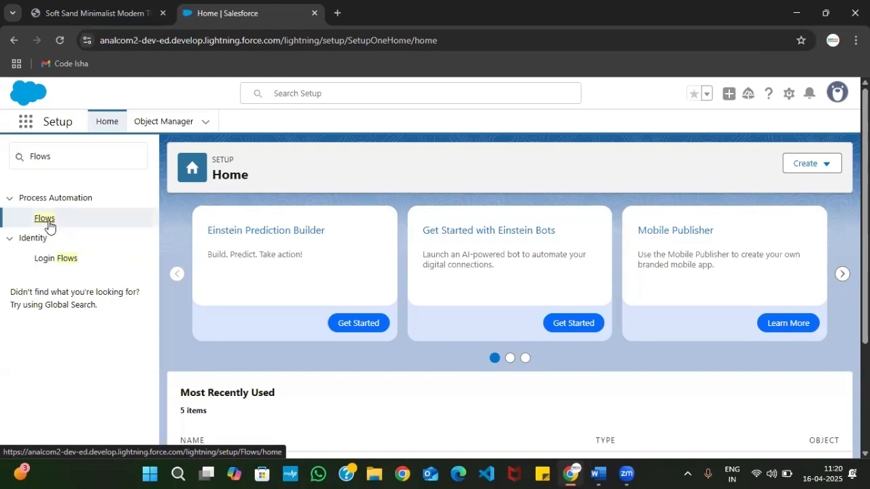
pyautogui.scroll(-1, 401, 256)
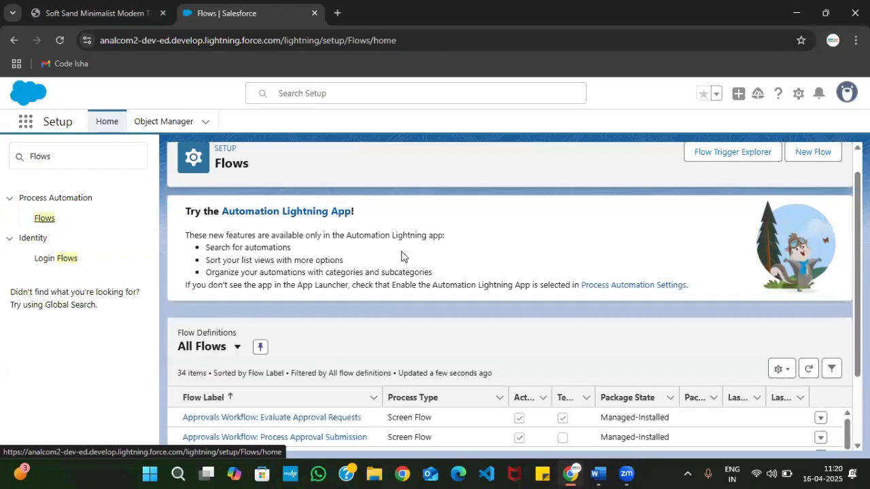
pyautogui.scroll(-3, 401, 256)
pyautogui.scroll(3, 401, 254)
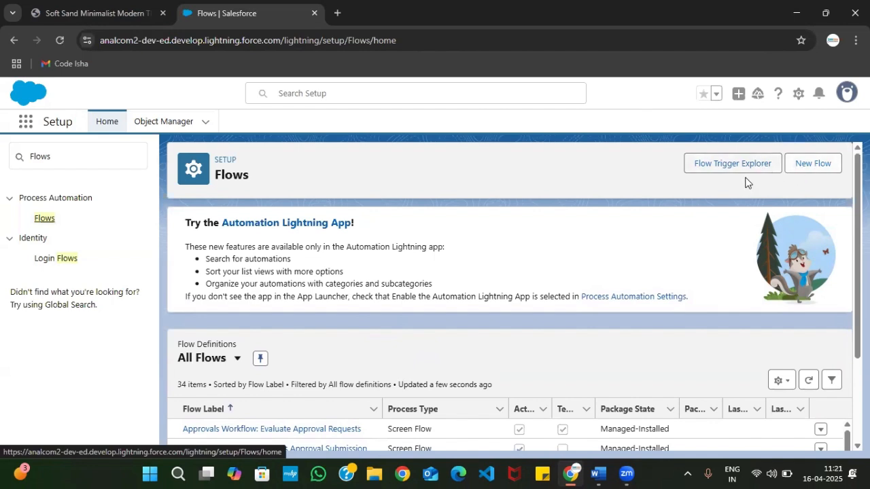
# Create a new Screen Flow from scratch, keeping the Flow Builder browser tab ahead of the Flows tab
pyautogui.click(809, 166)
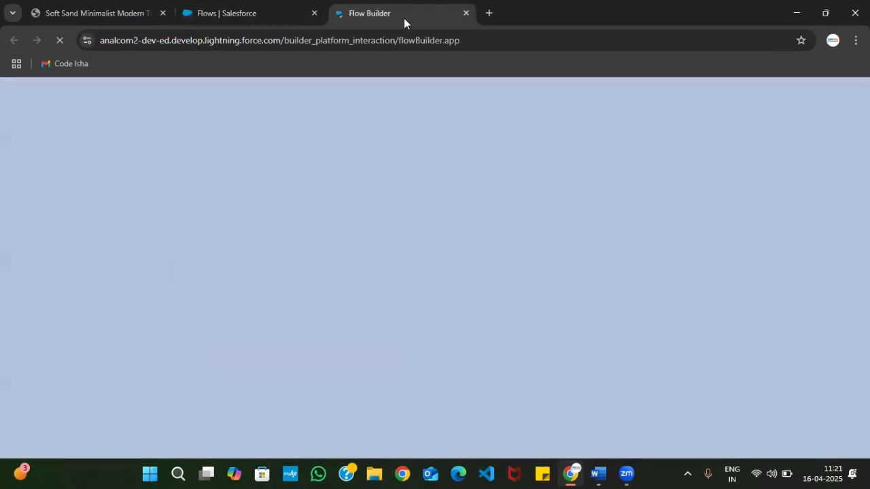
pyautogui.moveTo(387, 14); pyautogui.dragTo(249, 16)
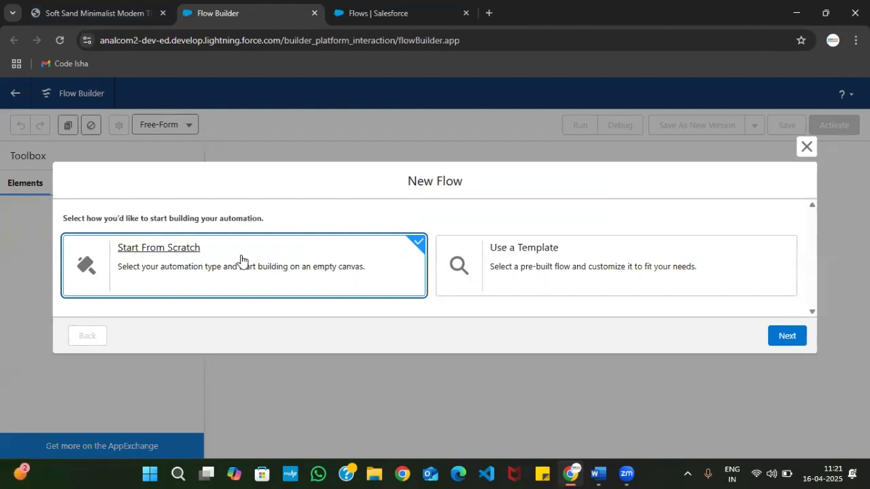
pyautogui.click(786, 336)
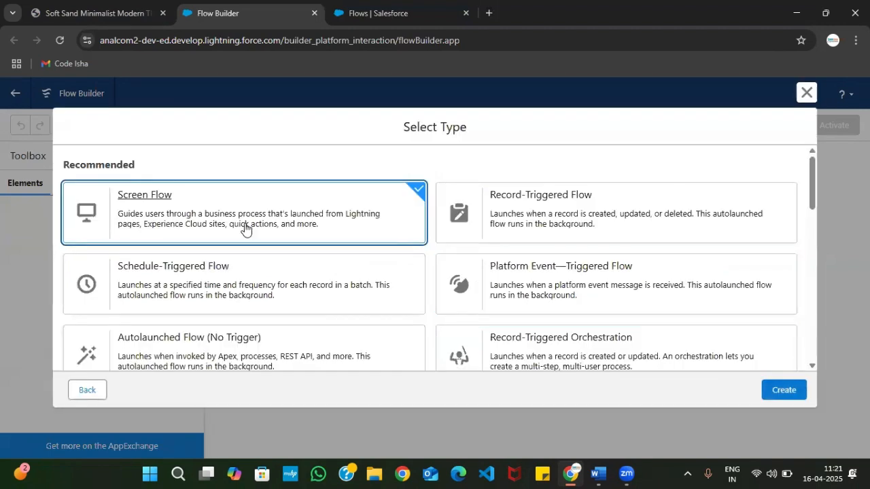
pyautogui.scroll(-1, 333, 287)
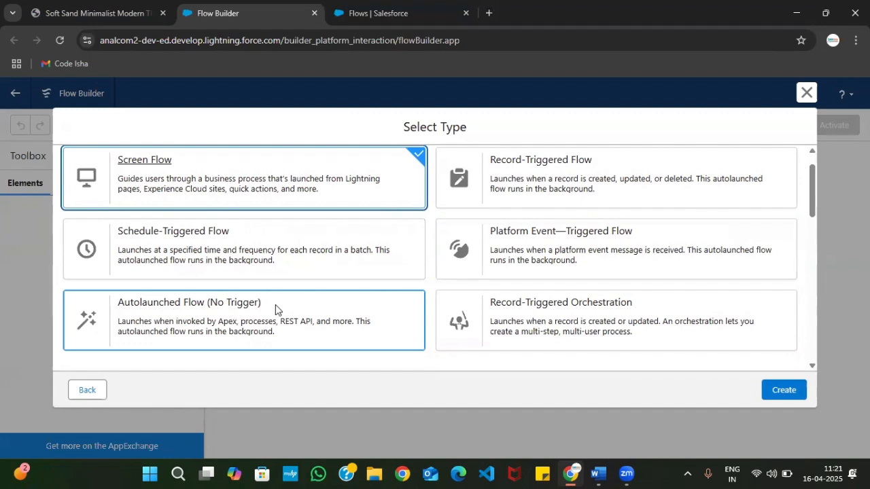
pyautogui.scroll(-1, 523, 322)
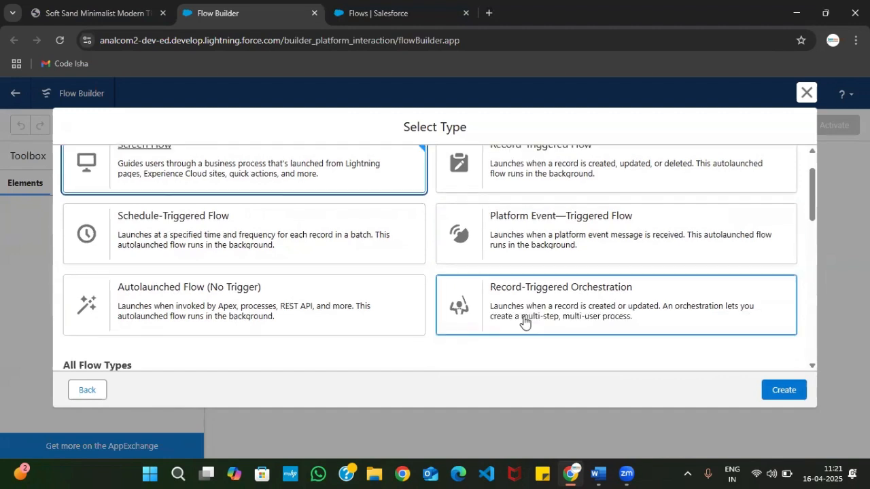
pyautogui.scroll(-1, 544, 316)
pyautogui.scroll(-1, 491, 310)
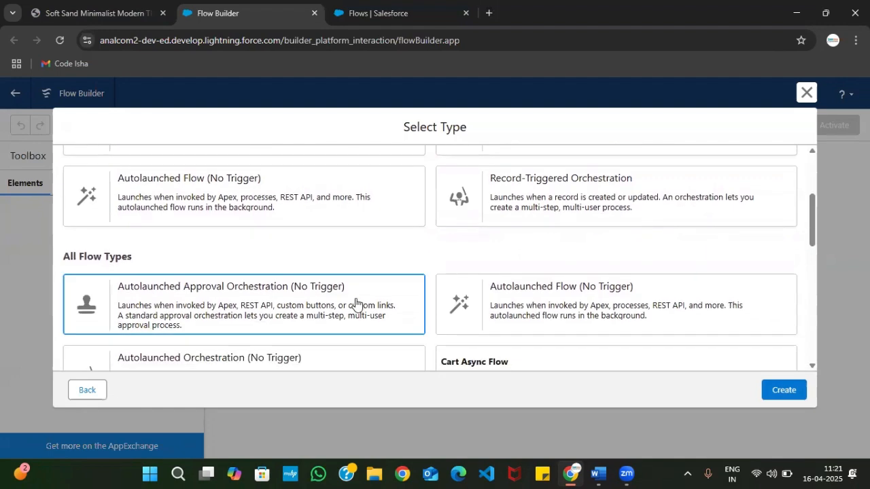
pyautogui.scroll(4, 355, 303)
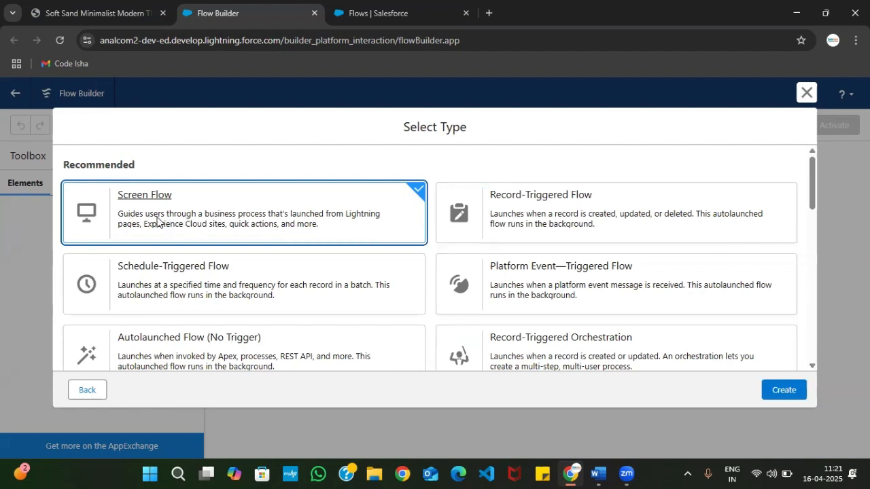
pyautogui.click(781, 394)
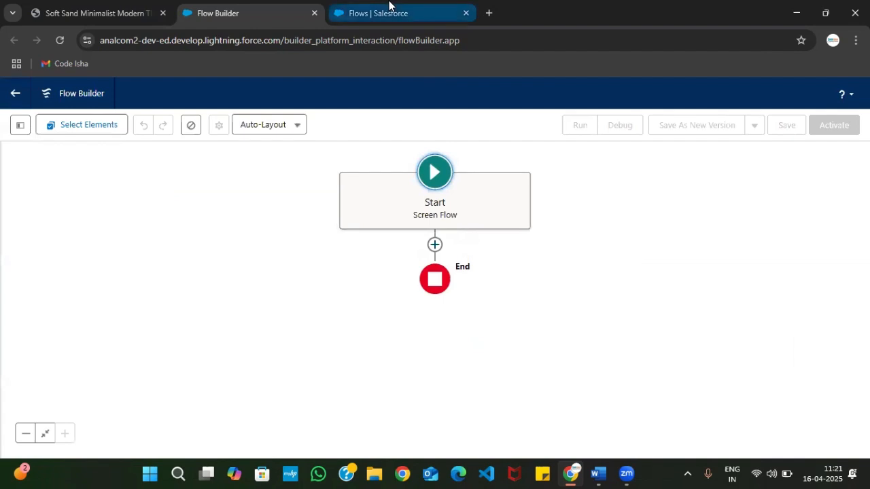
# Review the Step 01 and Step 02 instructions in the Screen Flow Steps PDF against the new flow
pyautogui.click(75, 11)
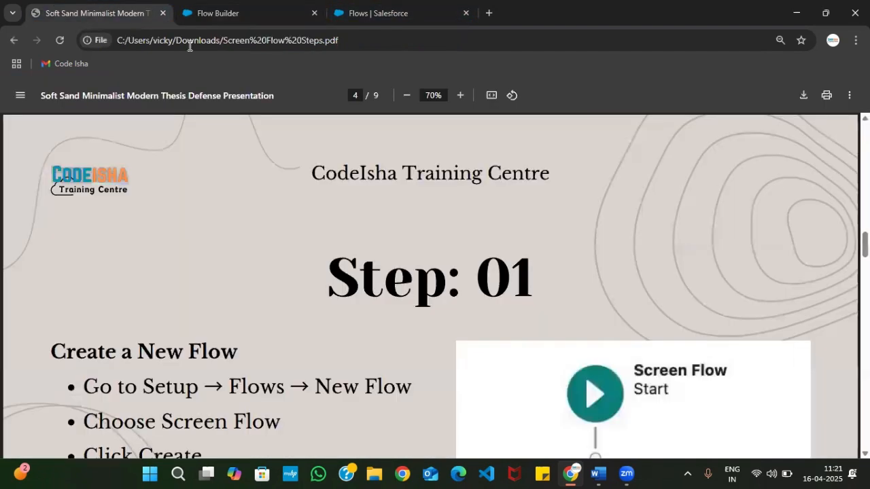
pyautogui.scroll(-3, 229, 244)
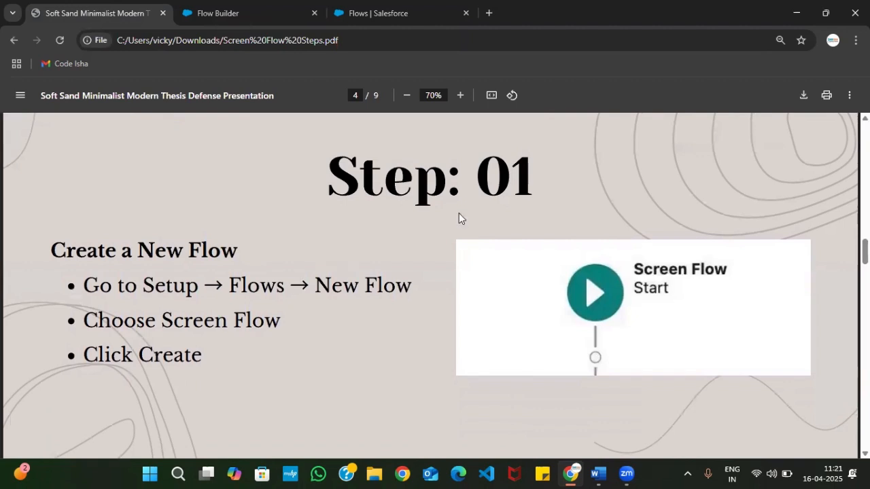
pyautogui.click(224, 8)
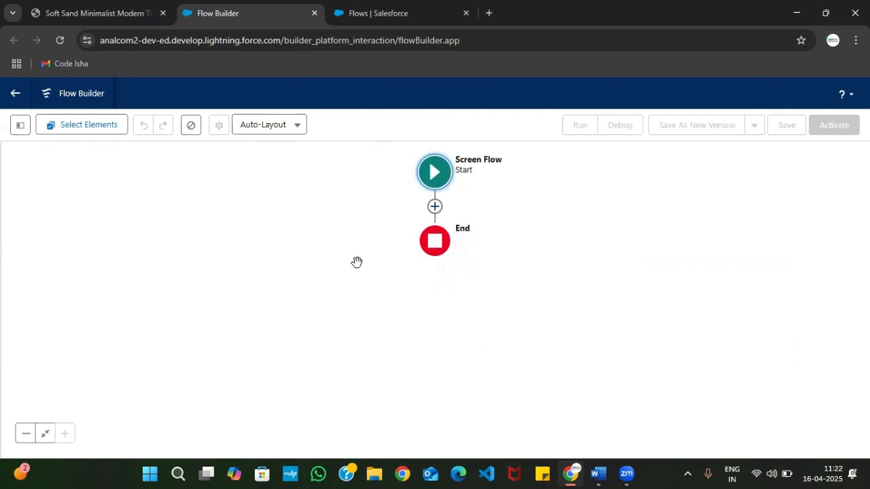
pyautogui.click(122, 19)
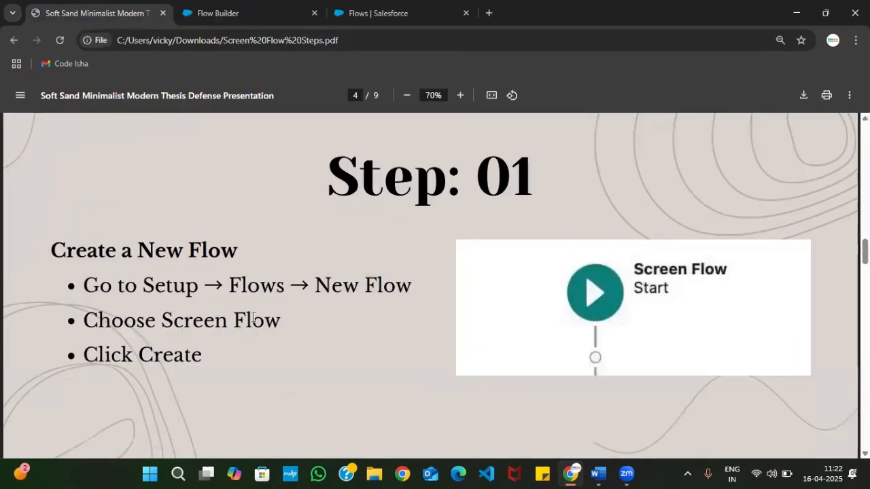
pyautogui.scroll(-5, 158, 292)
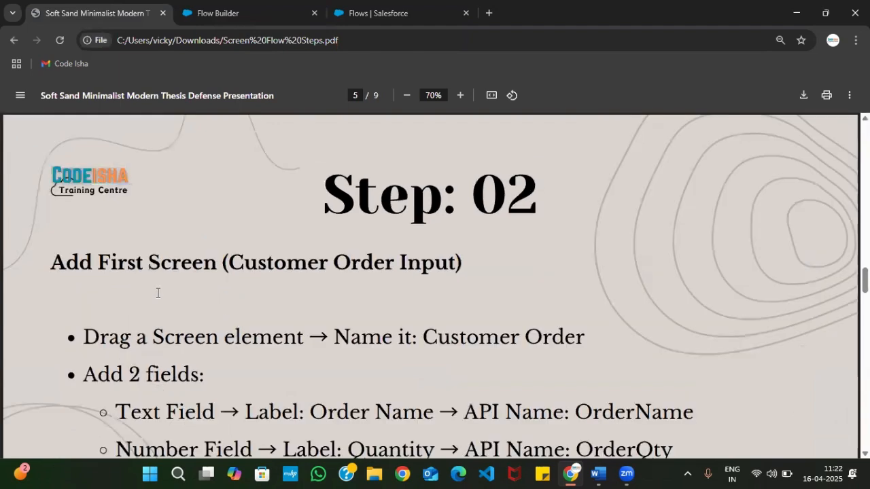
pyautogui.scroll(-3, 353, 256)
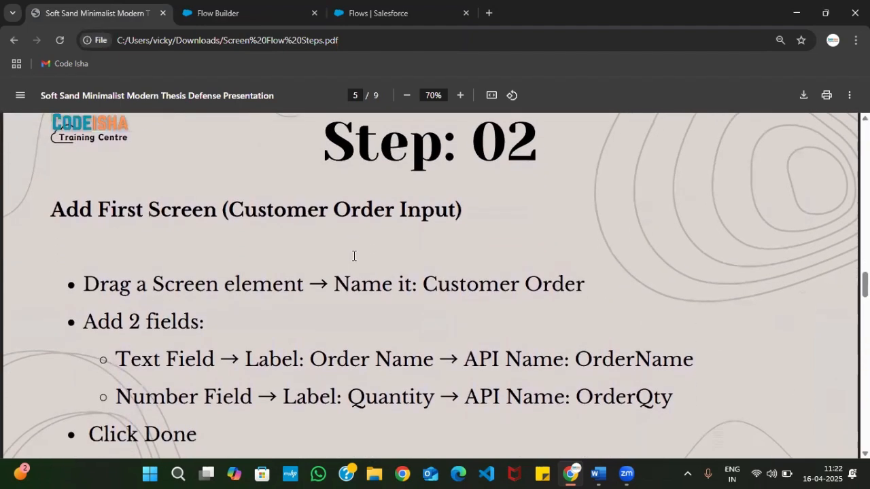
pyautogui.scroll(1, 354, 248)
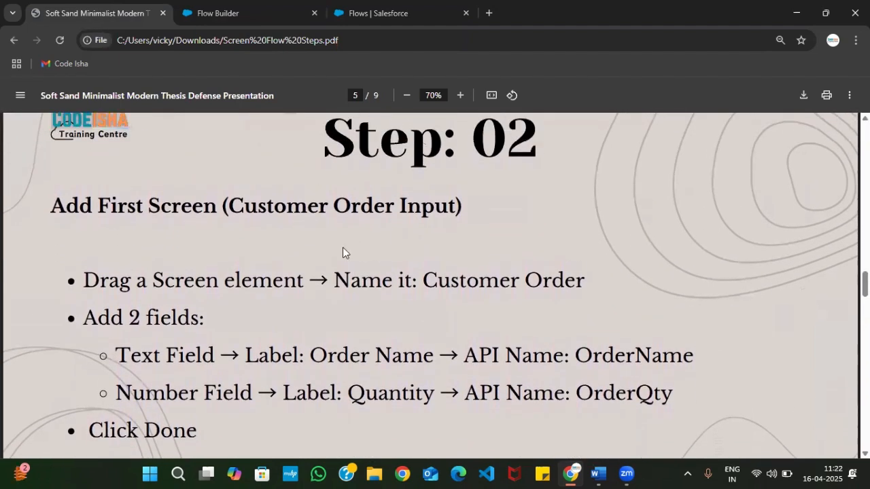
pyautogui.scroll(-1, 342, 252)
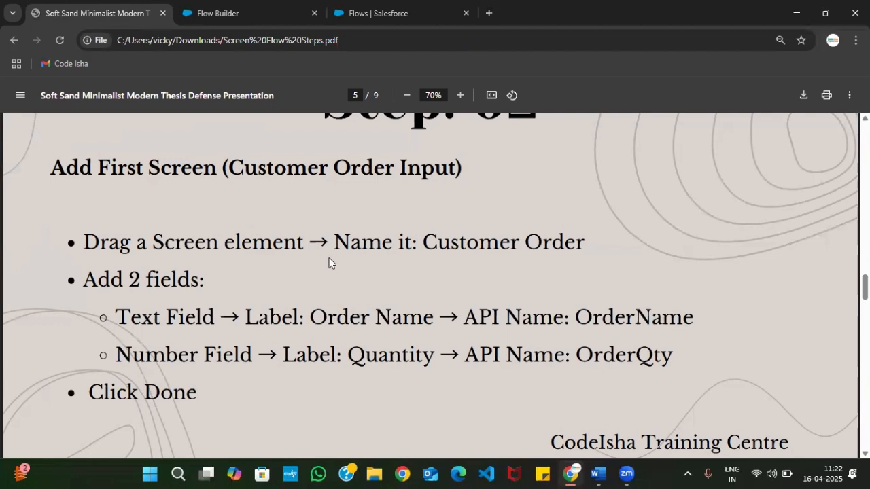
# Return to Flow Builder, show the toolbox and switch the canvas layout to Free-Form
pyautogui.click(220, 10)
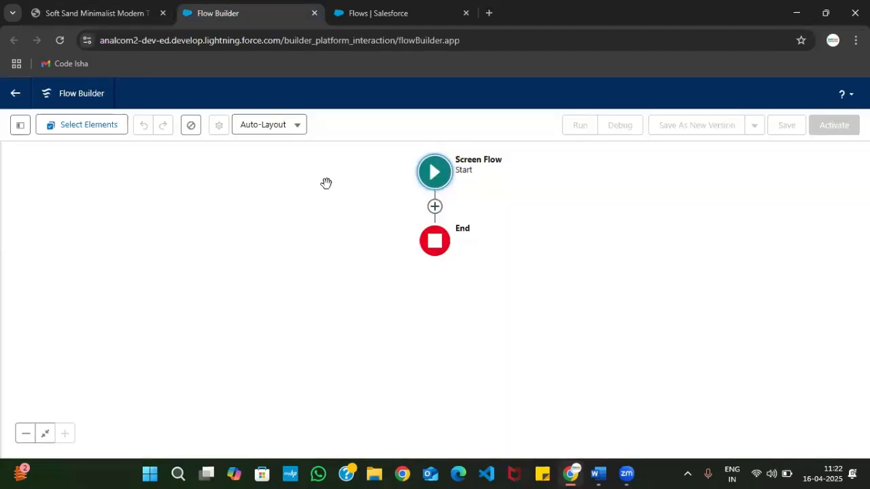
pyautogui.click(20, 127)
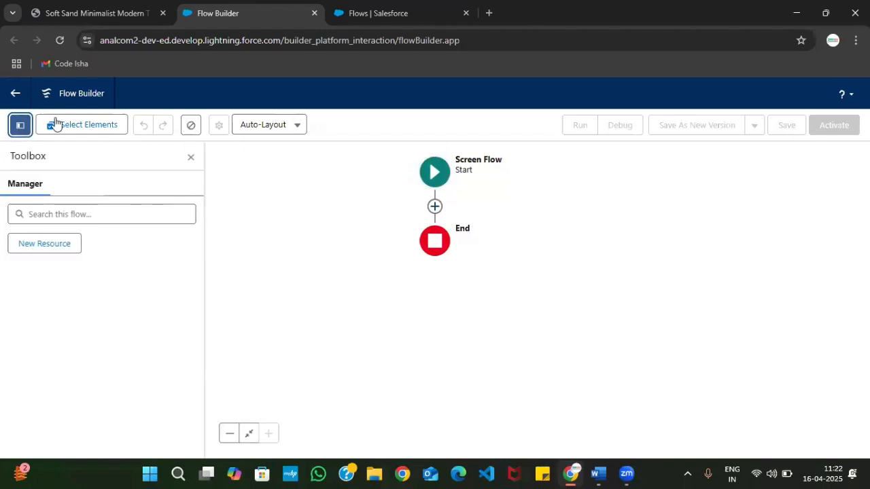
pyautogui.click(282, 126)
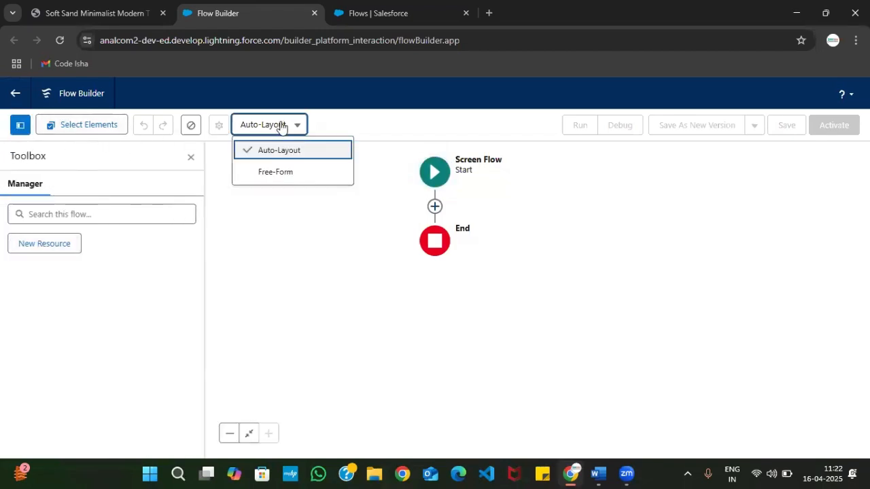
pyautogui.click(270, 178)
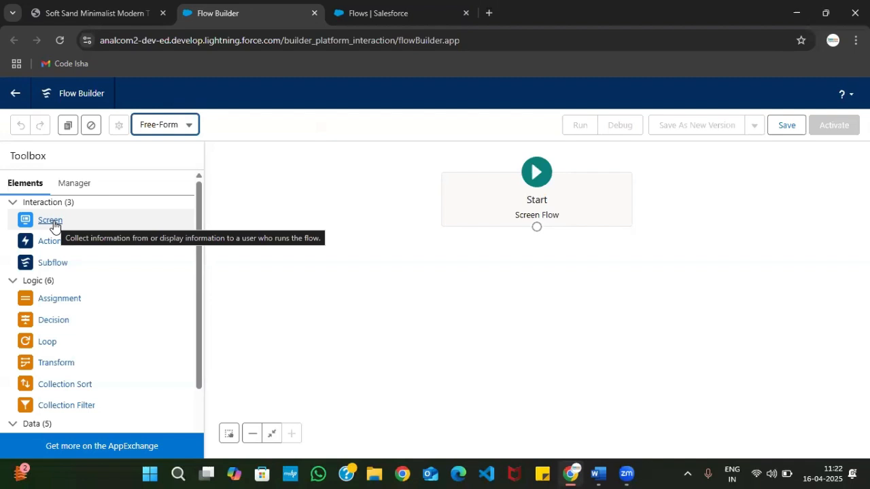
# Add a Screen element to the canvas and label it "Customer Order Input", accepting the generated API name
pyautogui.moveTo(54, 226); pyautogui.dragTo(350, 258)
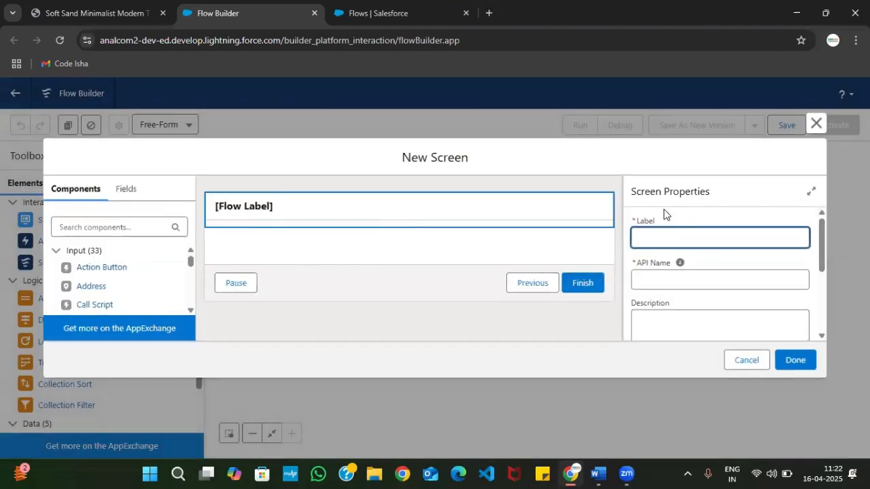
pyautogui.write('Cus')
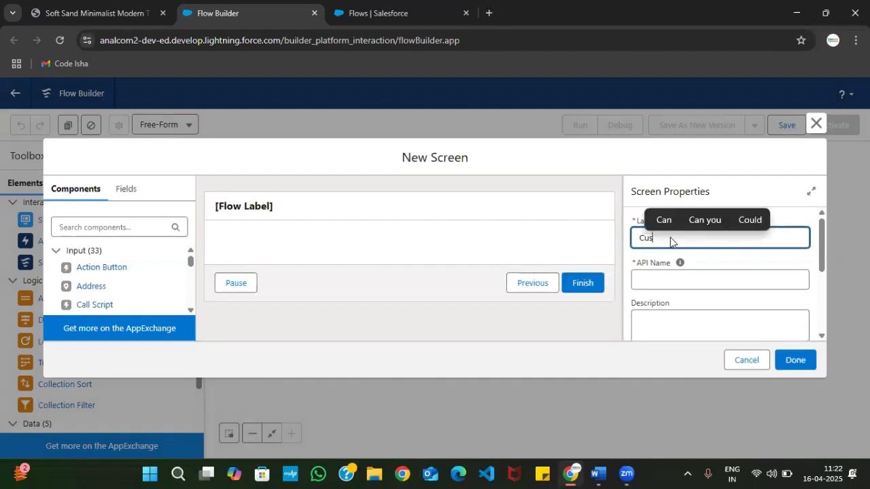
pyautogui.write('tomer O')
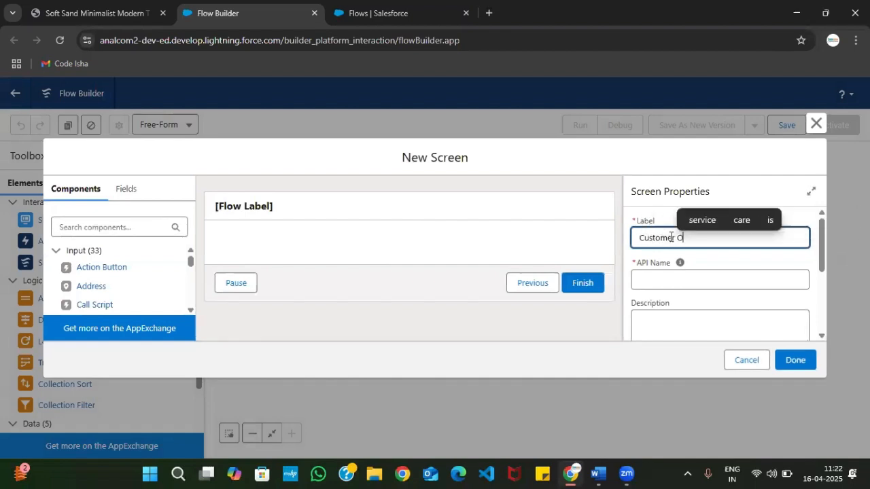
pyautogui.write('rder O')
pyautogui.press('BackSpace')
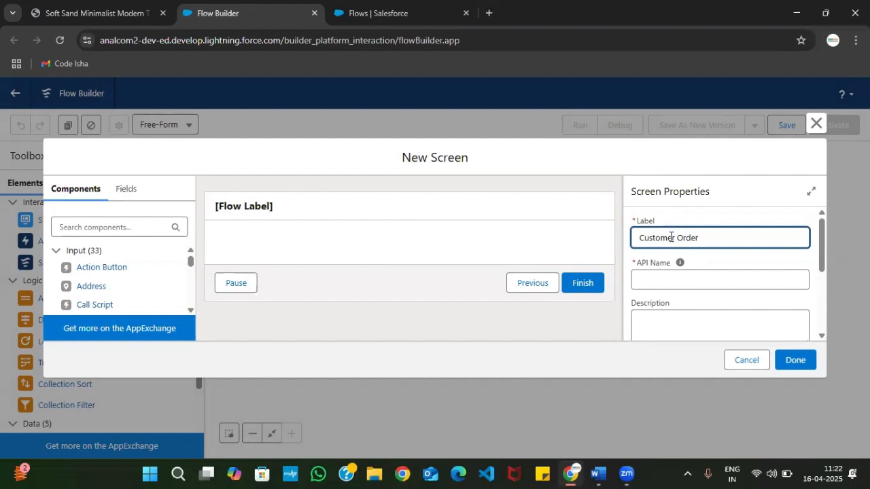
pyautogui.write('Input')
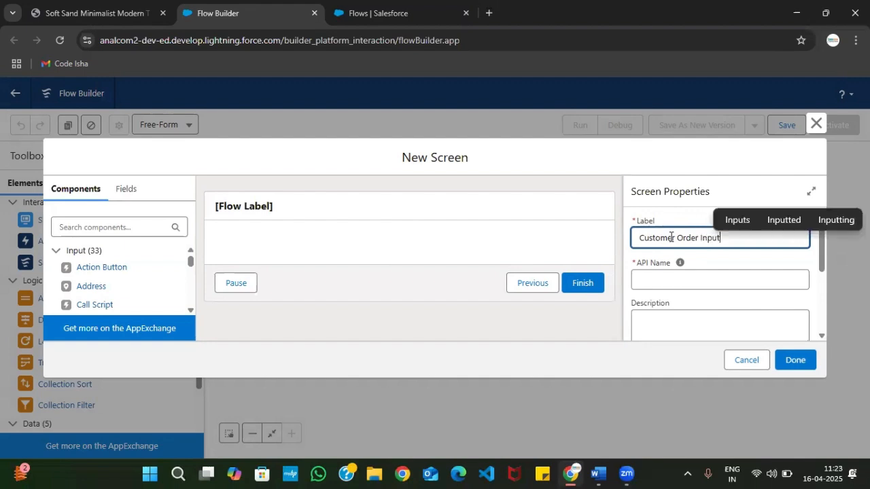
pyautogui.click(650, 284)
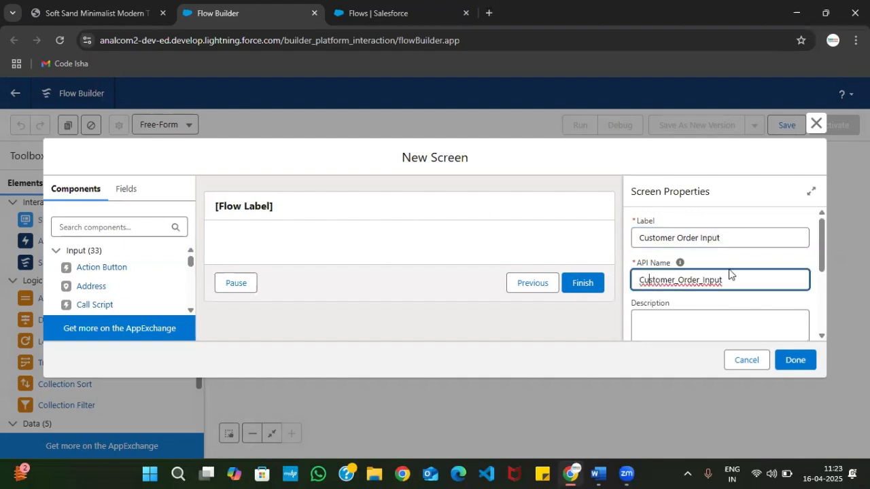
pyautogui.click(345, 207)
pyautogui.click(381, 235)
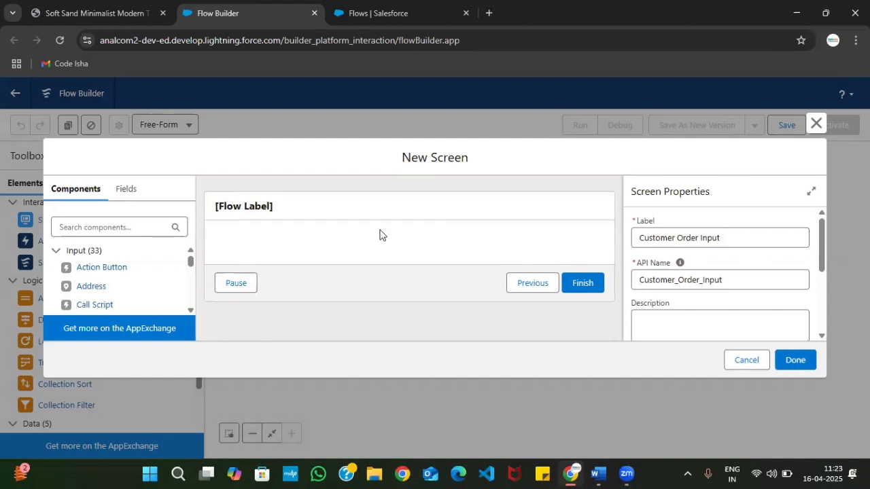
# Check the Step 02 field list in the Screen Flow Steps PDF and add a Text input component to the Customer Order Input screen
pyautogui.click(83, 6)
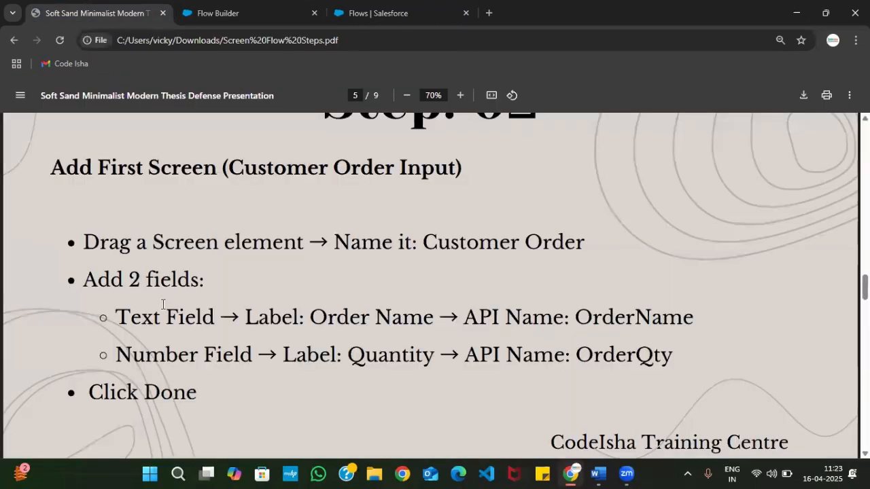
pyautogui.scroll(-1, 163, 306)
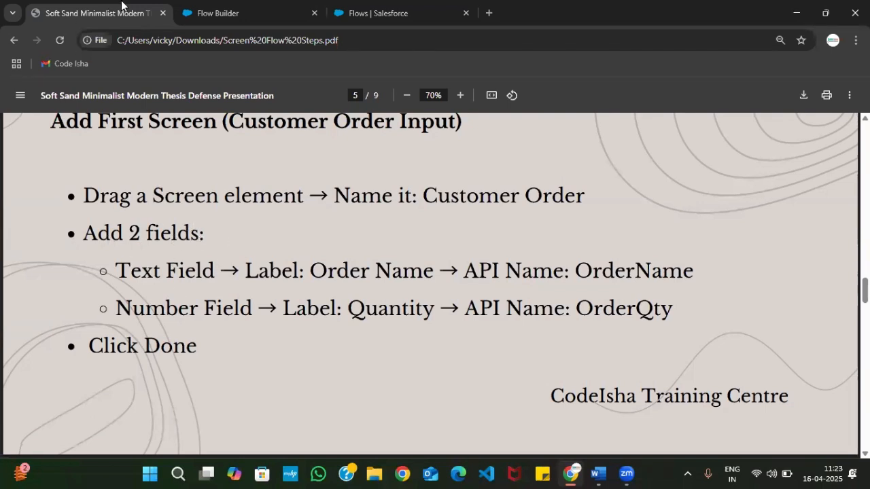
pyautogui.click(207, 12)
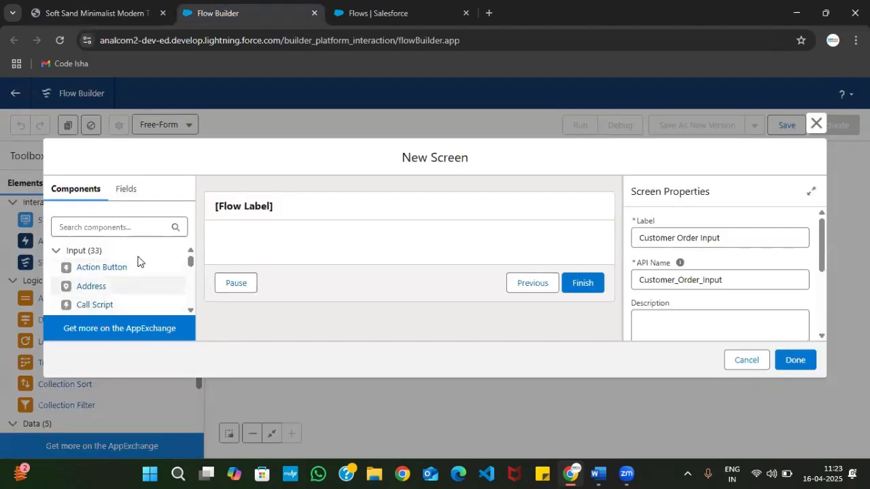
pyautogui.click(95, 13)
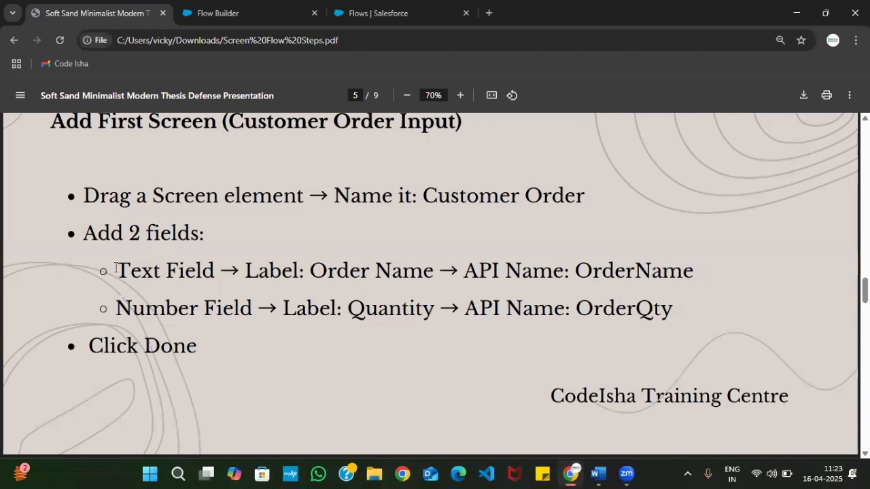
pyautogui.moveTo(116, 268); pyautogui.dragTo(214, 272)
pyautogui.hotkey('ctrl', 'Tab')
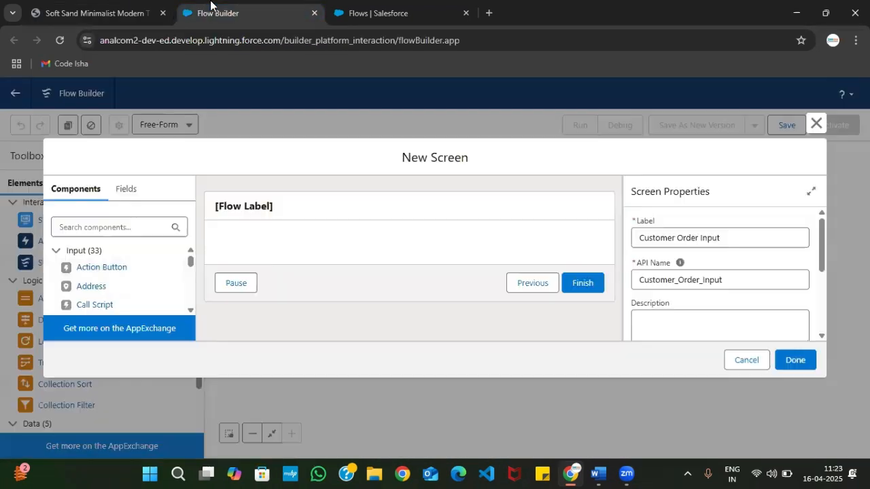
pyautogui.click(123, 226)
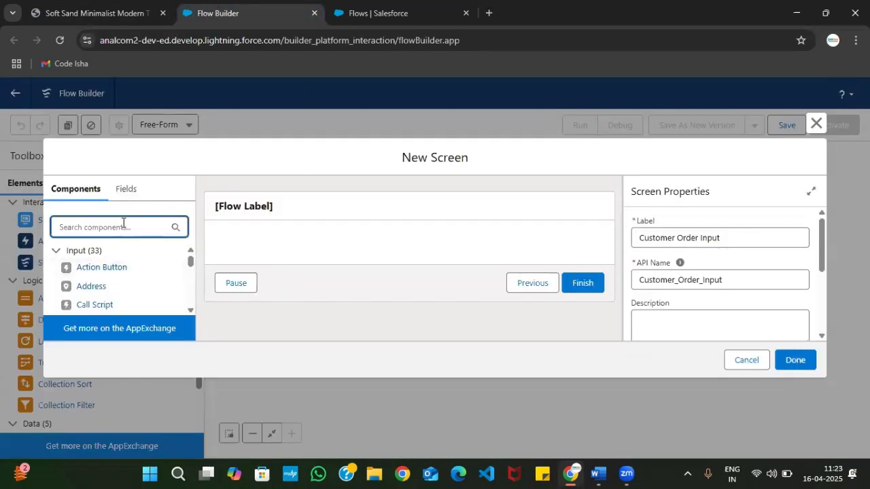
pyautogui.write('Text')
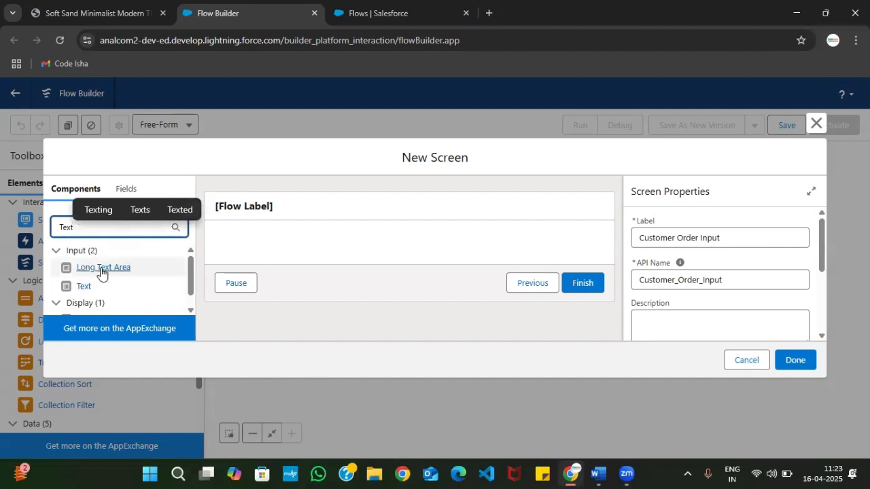
pyautogui.moveTo(85, 287); pyautogui.dragTo(266, 243)
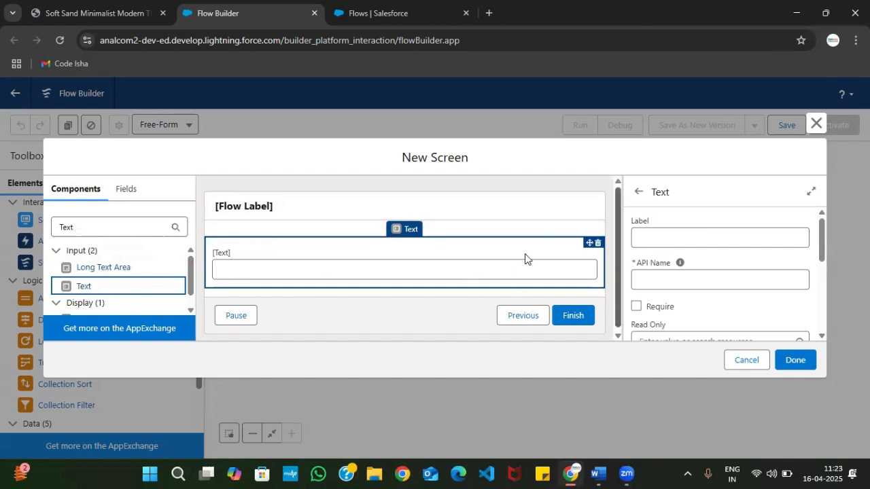
# Label the text component "Order Name" as given in the PDF, accept the generated API name and make the field required
pyautogui.click(665, 234)
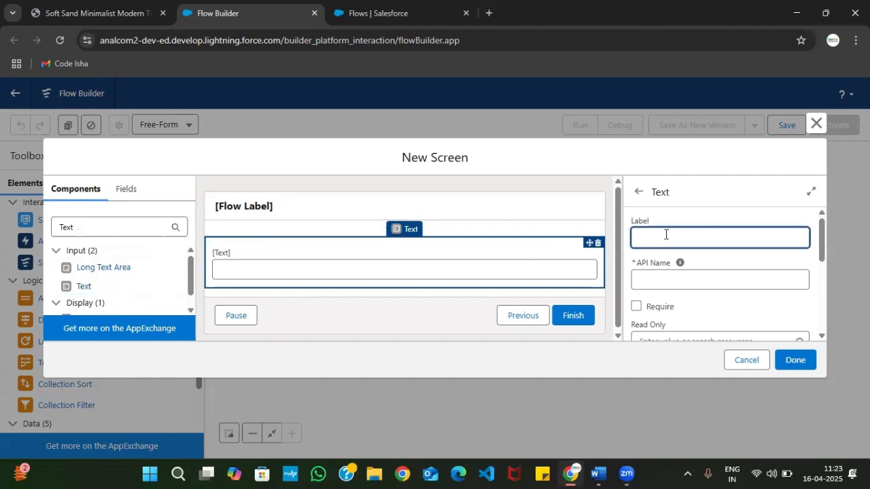
pyautogui.click(96, 10)
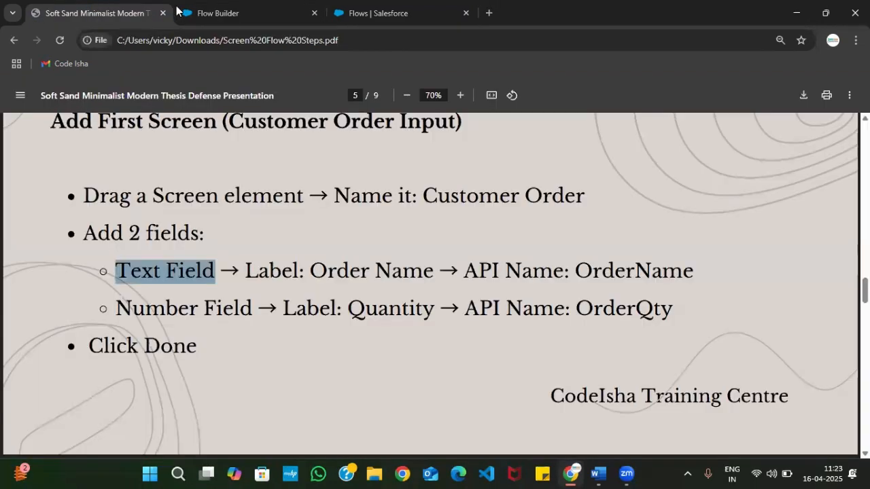
pyautogui.click(310, 267)
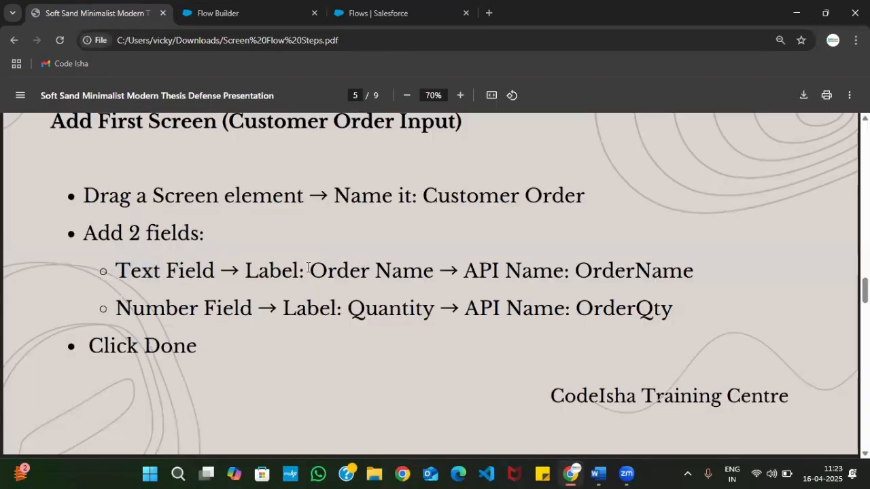
pyautogui.moveTo(301, 269); pyautogui.dragTo(433, 271)
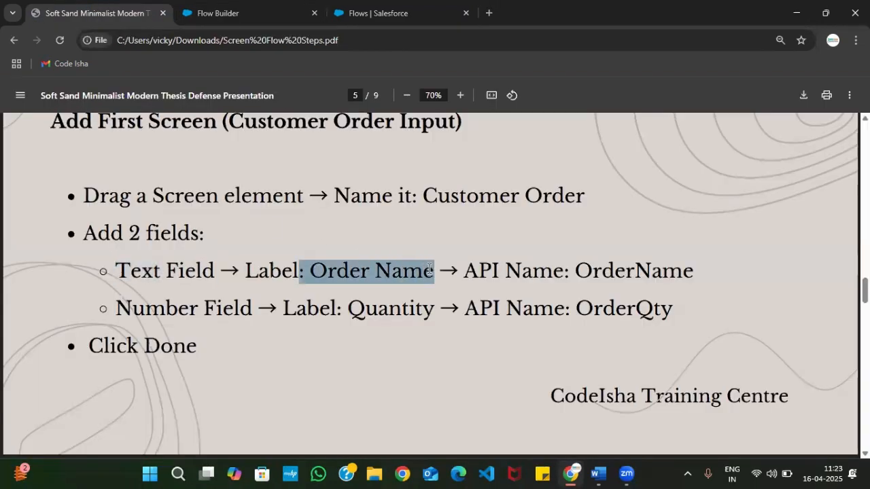
pyautogui.click(191, 8)
pyautogui.write('O')
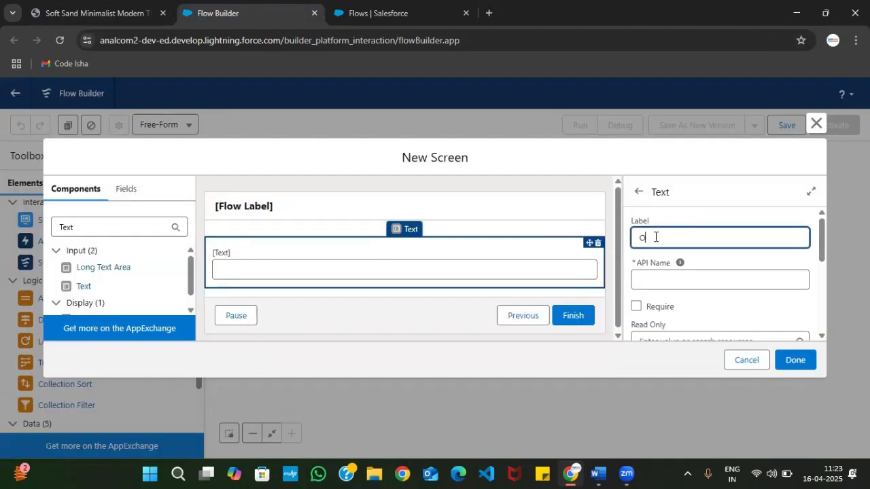
pyautogui.write('rder Name')
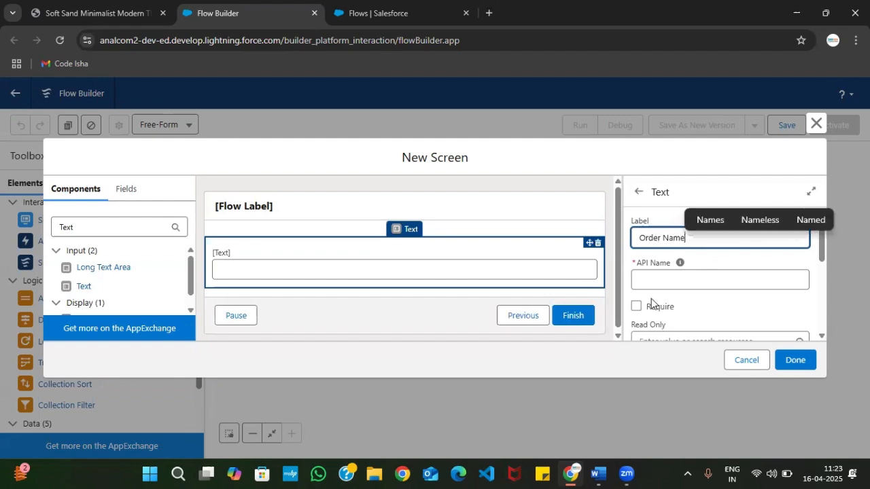
pyautogui.click(673, 282)
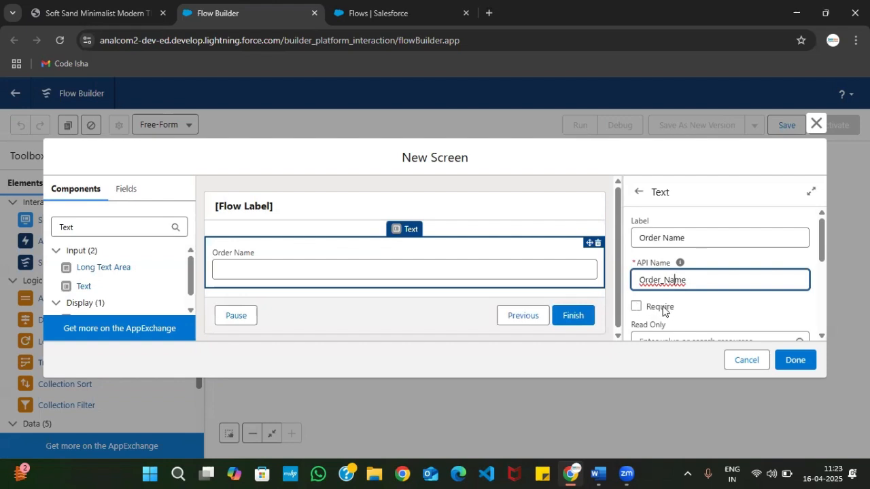
pyautogui.click(635, 306)
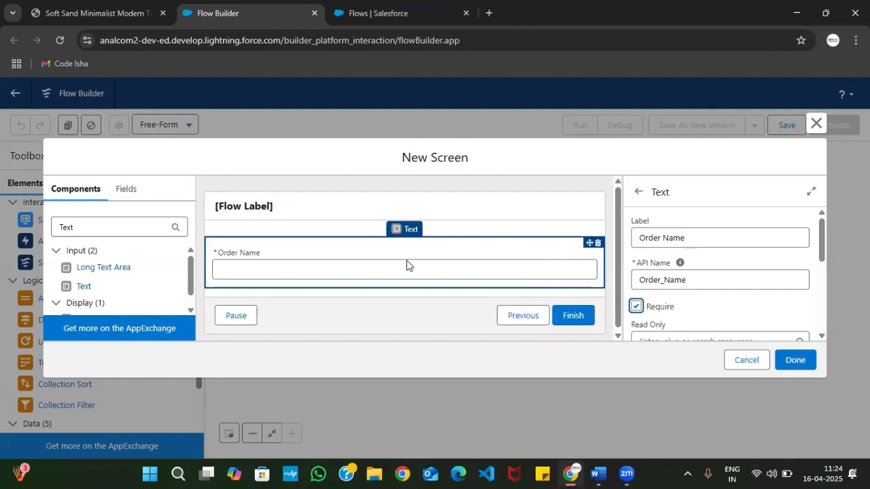
# Review the Number Field instruction in Step 02 of the Screen Flow Steps PDF, including its label and API name
pyautogui.click(102, 13)
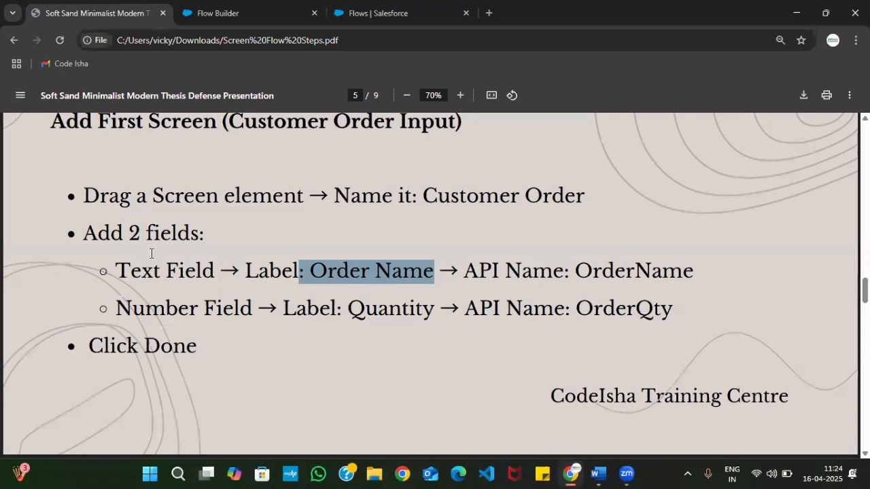
pyautogui.scroll(-1, 121, 278)
pyautogui.moveTo(117, 291); pyautogui.dragTo(256, 289)
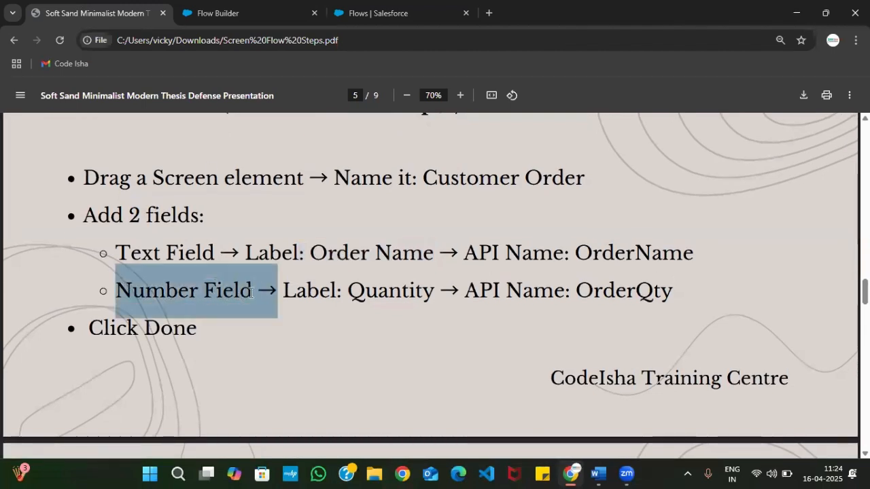
pyautogui.click(258, 293)
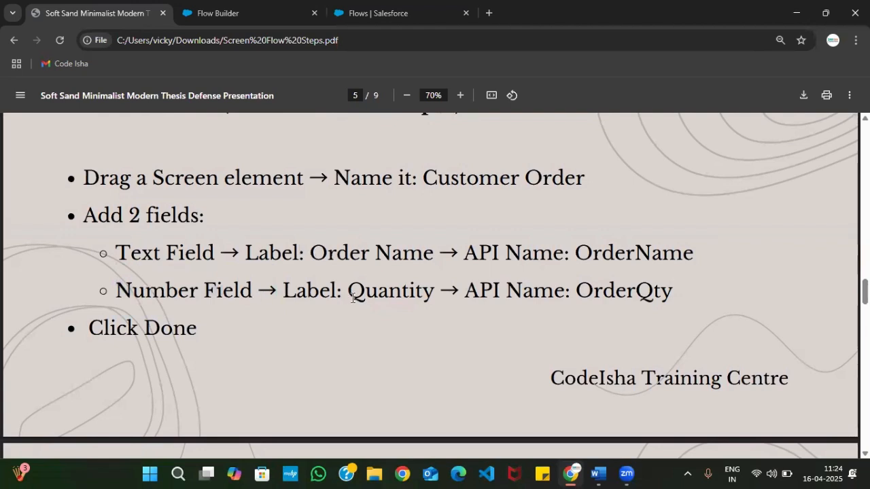
pyautogui.moveTo(348, 297); pyautogui.dragTo(460, 292)
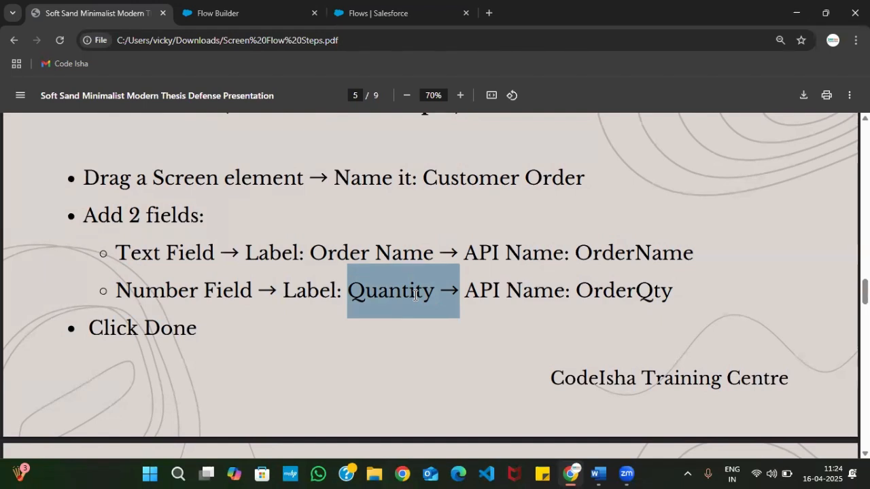
pyautogui.click(402, 339)
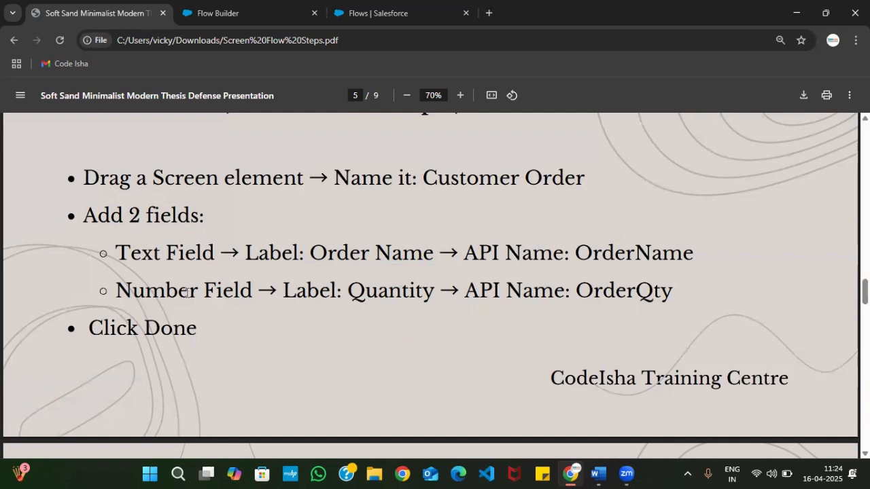
pyautogui.moveTo(117, 292); pyautogui.dragTo(271, 293)
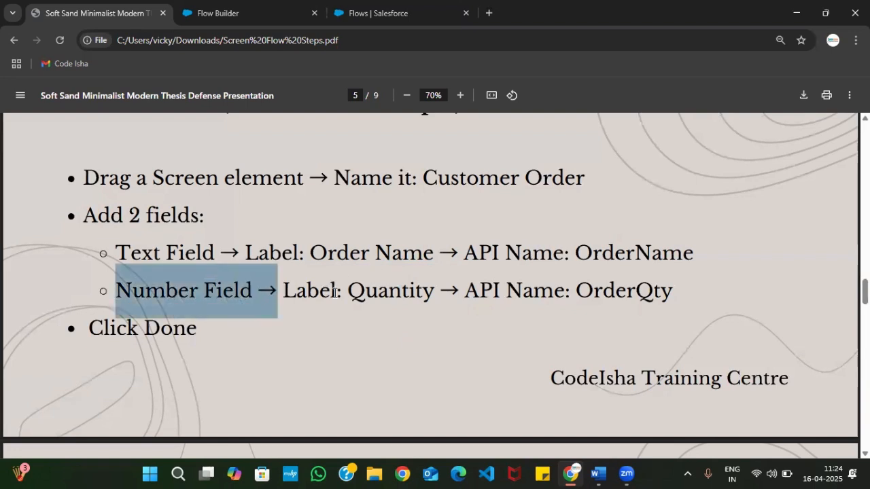
pyautogui.moveTo(338, 291); pyautogui.dragTo(430, 296)
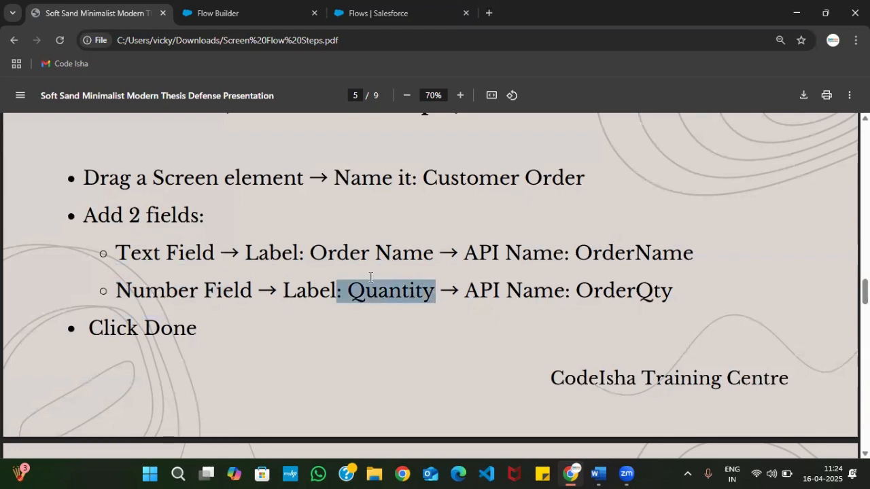
# Return to Flow Builder and add a Number input component below the Order Name field
pyautogui.click(255, 6)
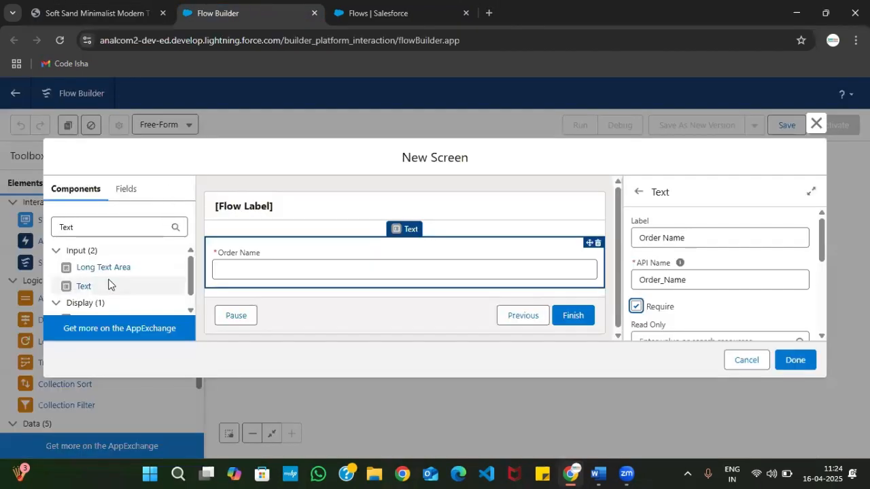
pyautogui.click(130, 224)
pyautogui.hotkey('ctrl', 'a')
pyautogui.press('BackSpace')
pyautogui.write('Number')
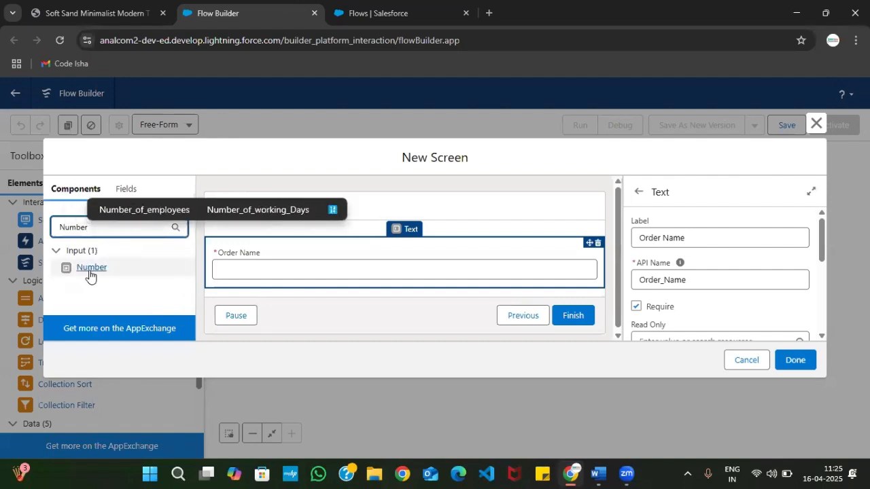
pyautogui.moveTo(89, 274); pyautogui.dragTo(253, 291)
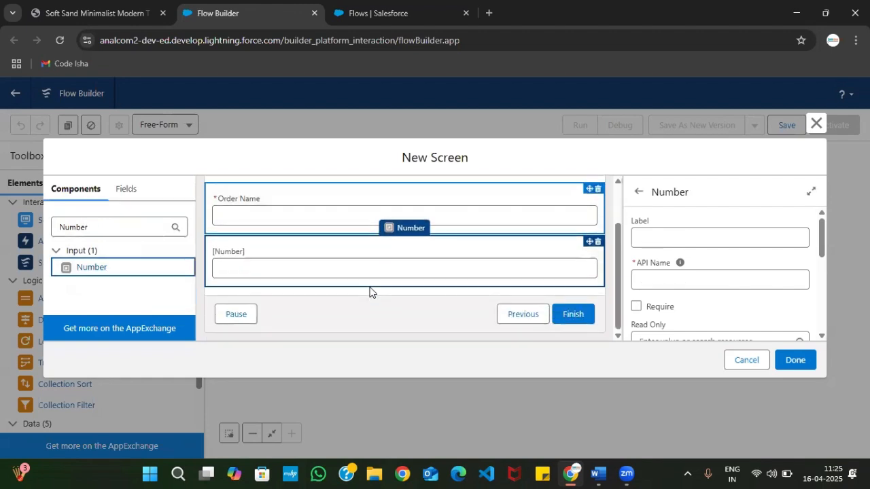
# Label the number component "Quantity", accept the generated API name and make the field required
pyautogui.click(717, 234)
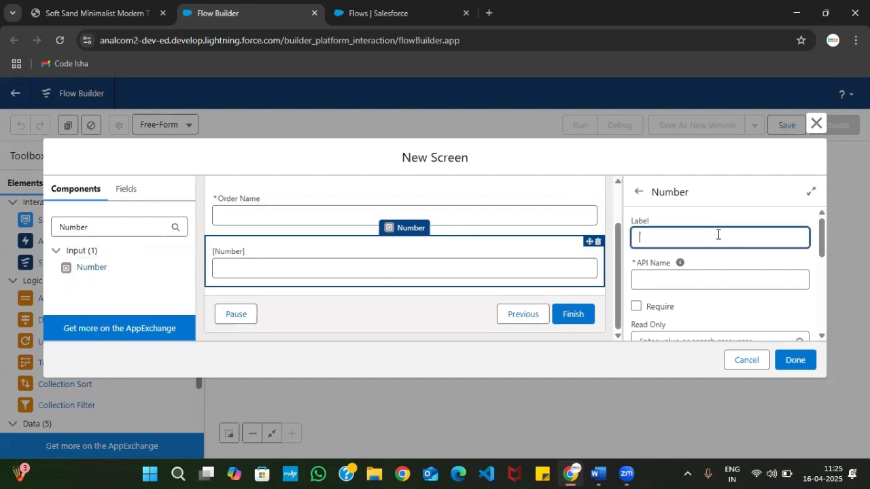
pyautogui.write('Qun')
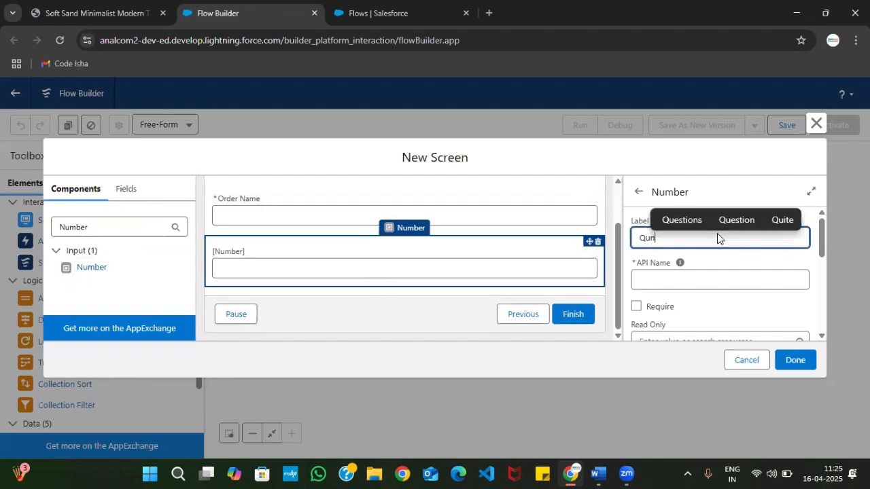
pyautogui.press('BackSpace')
pyautogui.write('antity')
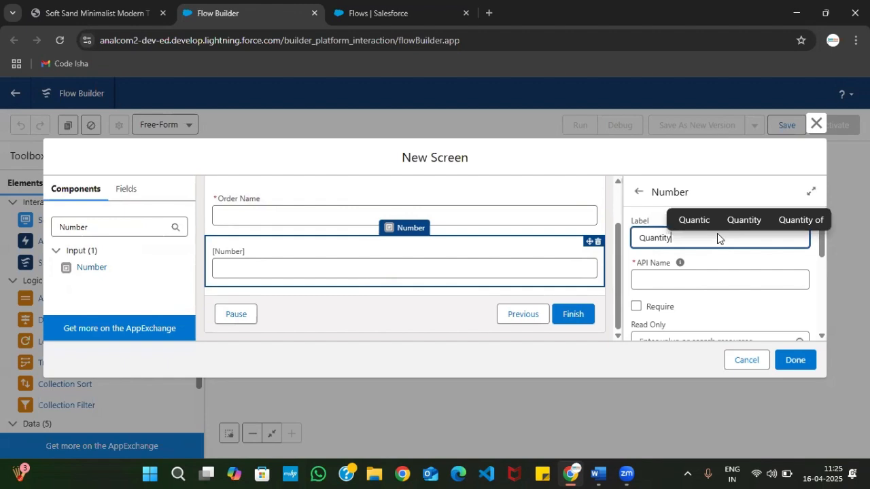
pyautogui.click(670, 278)
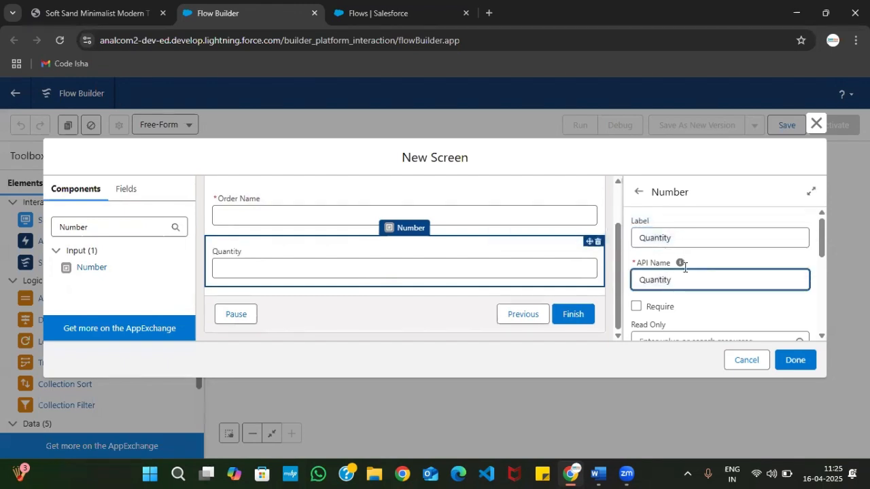
pyautogui.scroll(-1, 704, 310)
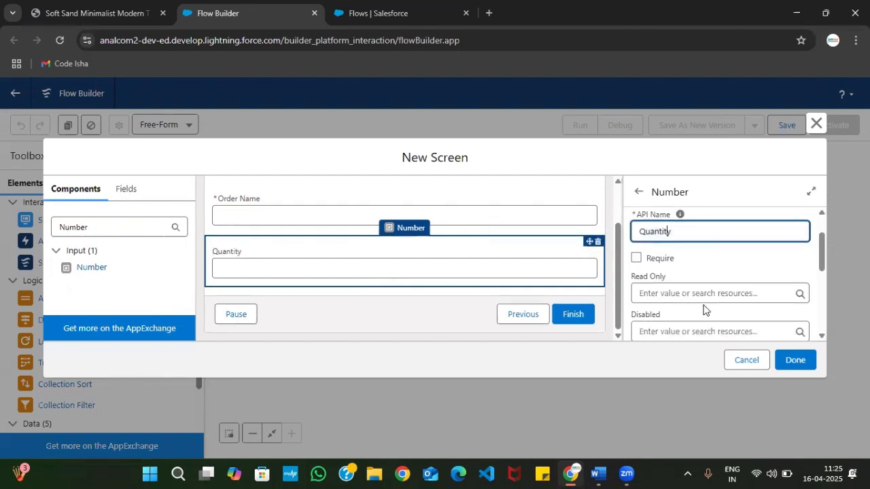
pyautogui.click(636, 259)
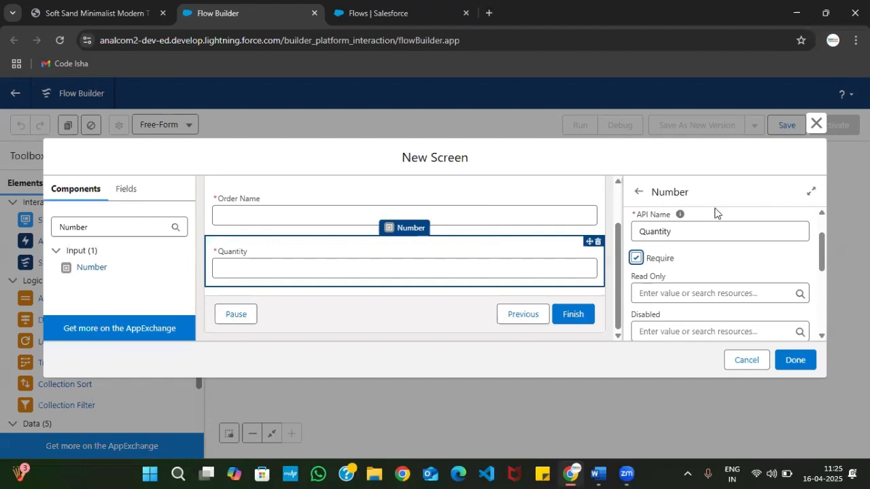
pyautogui.scroll(1, 670, 256)
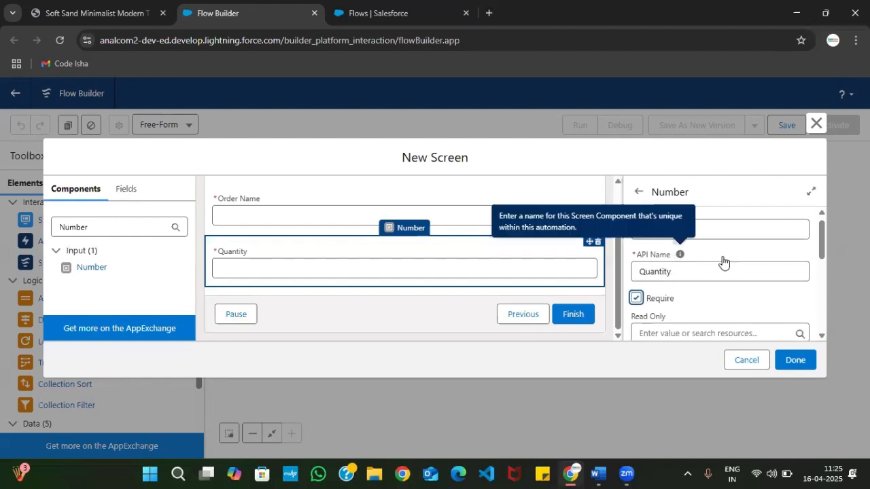
pyautogui.scroll(1, 298, 212)
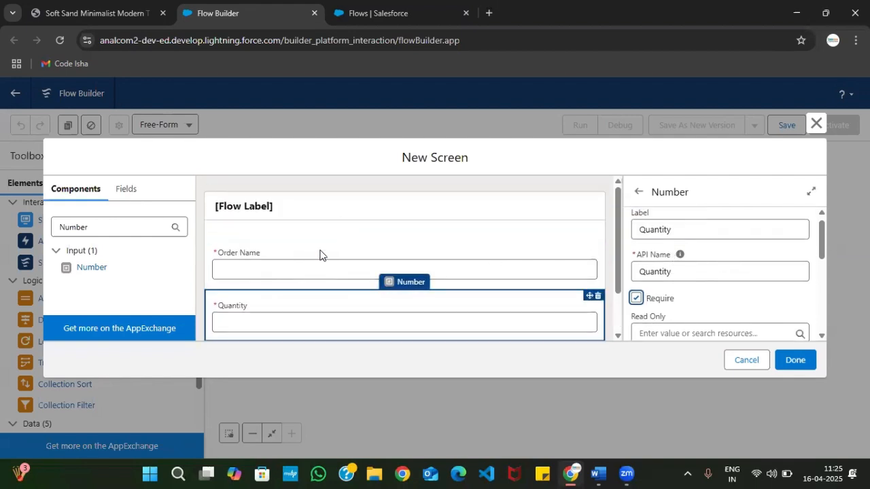
pyautogui.scroll(-1, 299, 262)
pyautogui.scroll(1, 324, 219)
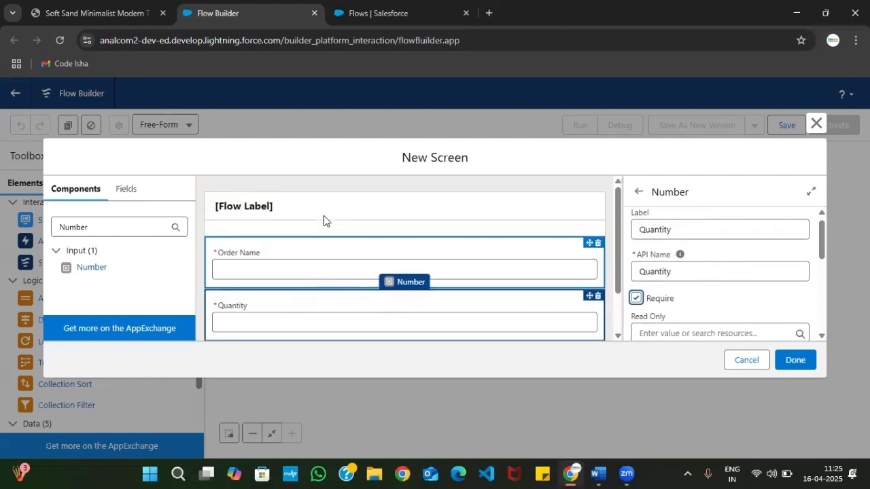
# Open the header configuration in the screen's properties and toggle the Show Header option off and back on
pyautogui.click(270, 225)
pyautogui.scroll(-1, 612, 328)
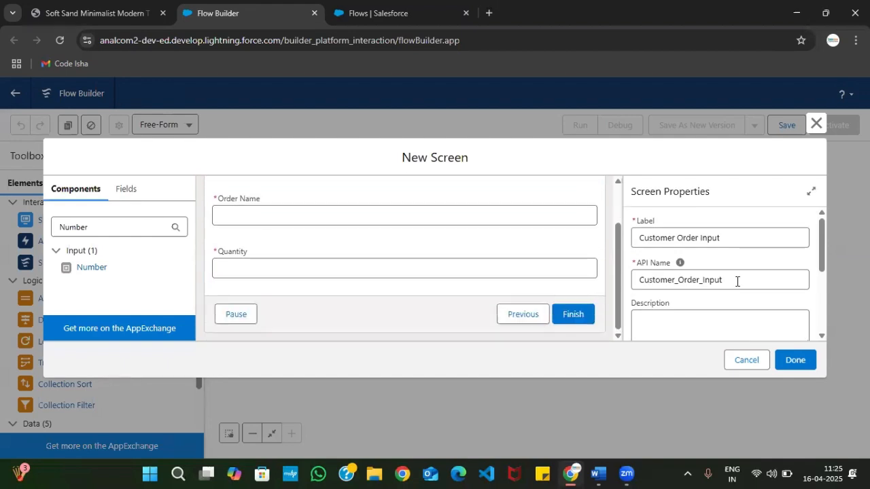
pyautogui.scroll(-2, 736, 283)
pyautogui.scroll(1, 519, 252)
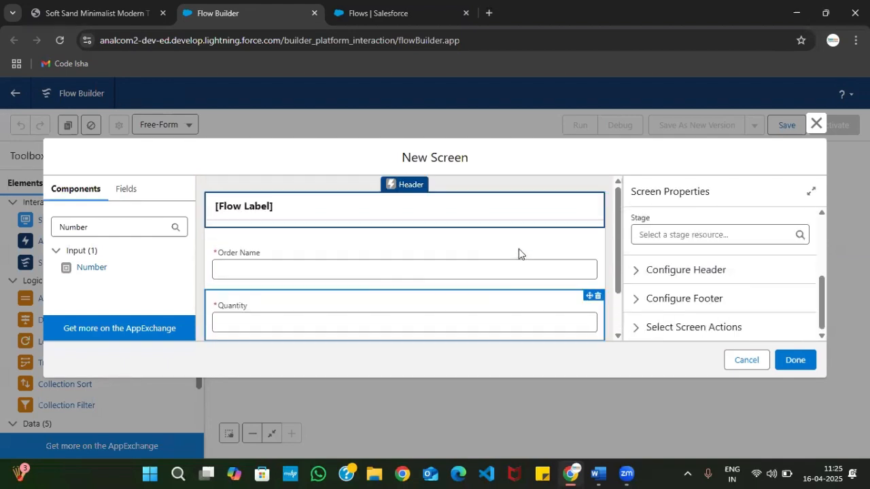
pyautogui.click(681, 277)
pyautogui.scroll(-1, 652, 292)
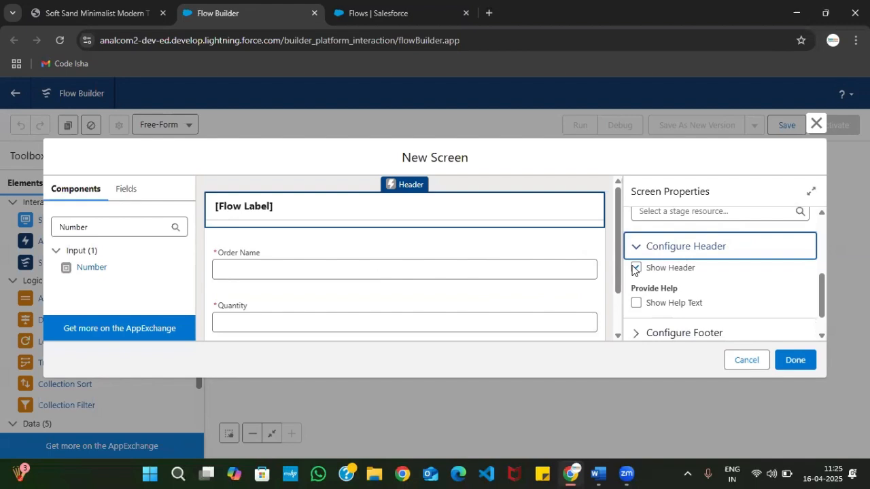
pyautogui.click(634, 268)
pyautogui.click(636, 268)
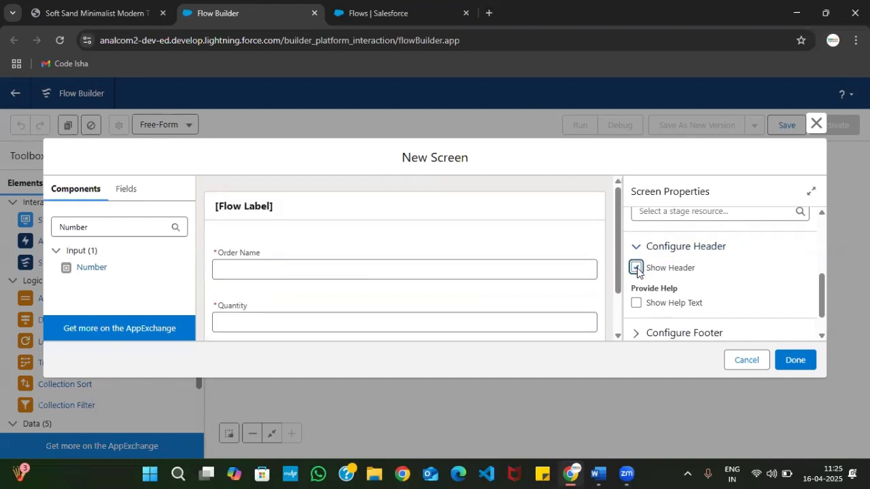
# Review the screen's label and API name properties and check the header, fields and footer in its preview
pyautogui.scroll(3, 695, 281)
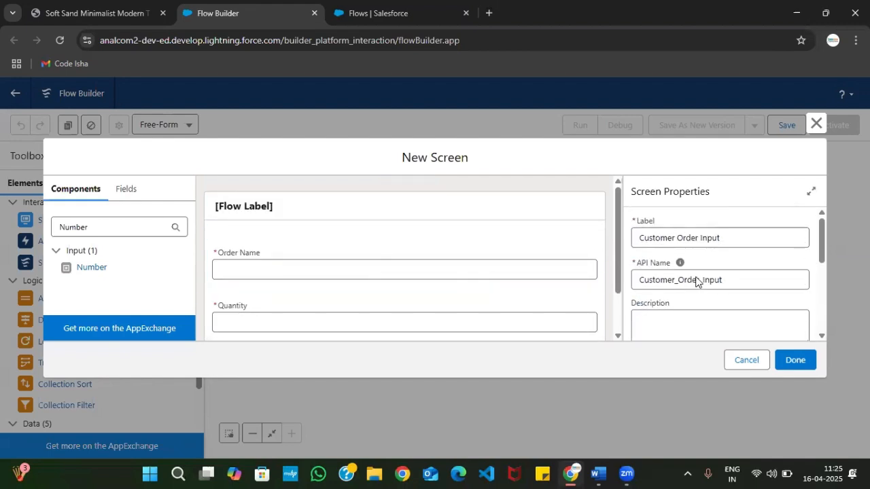
pyautogui.click(702, 235)
pyautogui.scroll(-1, 695, 330)
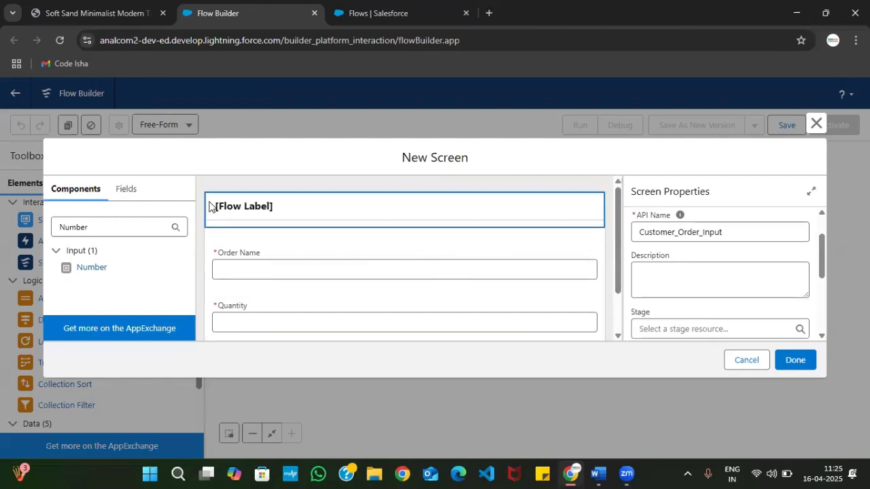
pyautogui.scroll(-2, 273, 267)
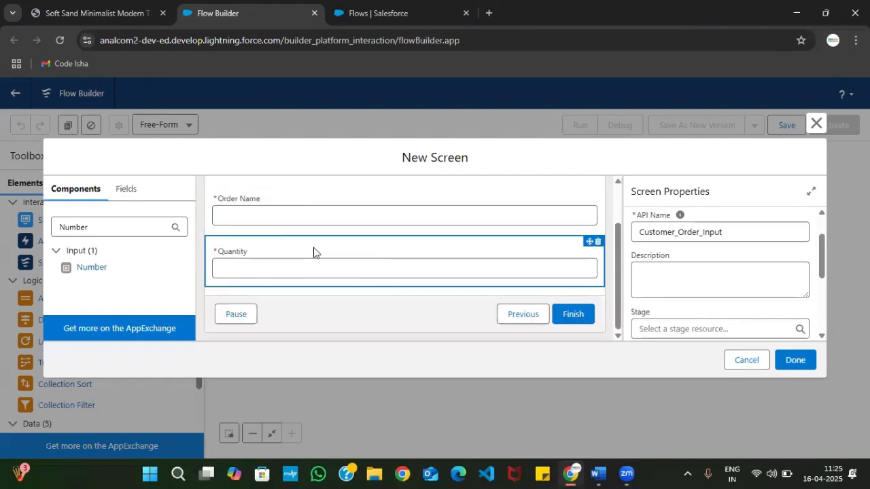
pyautogui.scroll(2, 313, 247)
# Switch to the Screen Flow Steps PDF and recheck the Step 02 instructions for the first screen
pyautogui.click(82, 12)
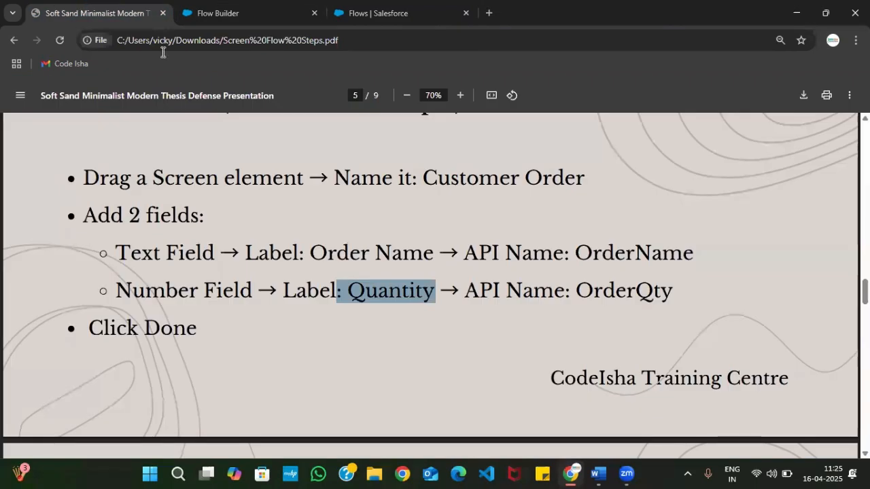
pyautogui.click(245, 325)
pyautogui.scroll(2, 244, 329)
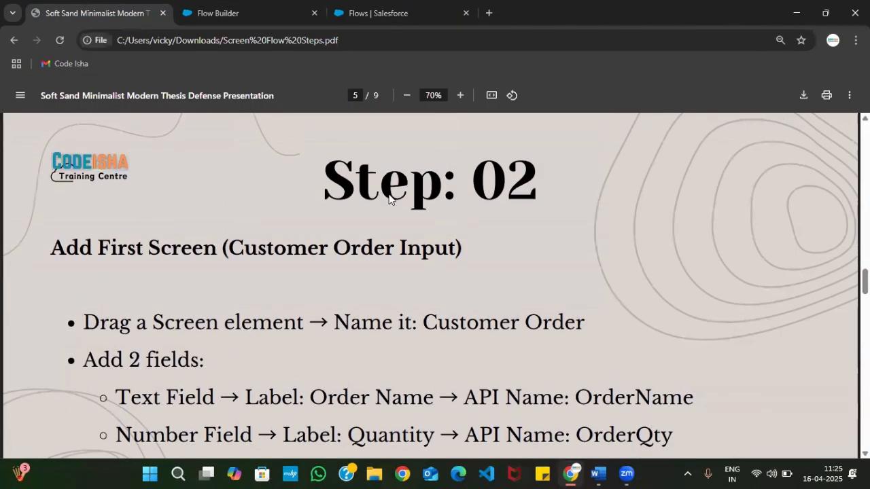
pyautogui.scroll(-1, 419, 193)
pyautogui.scroll(-1, 419, 194)
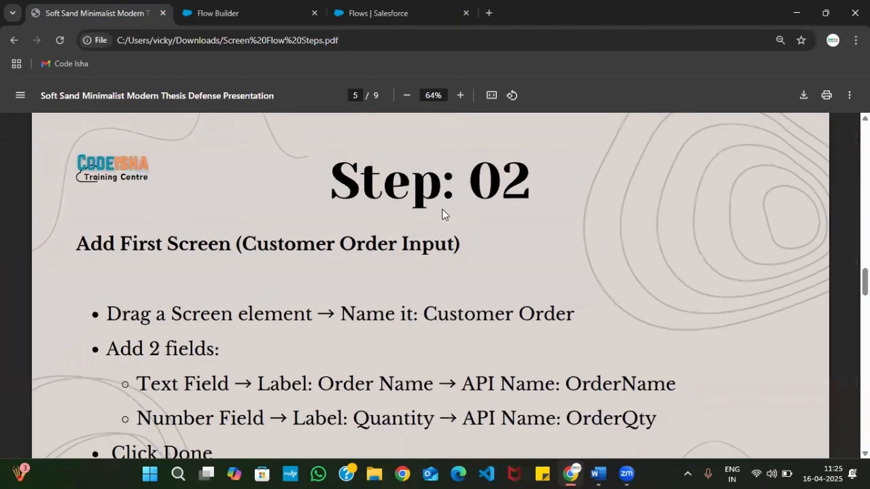
pyautogui.scroll(-1, 441, 211)
pyautogui.scroll(-1, 443, 268)
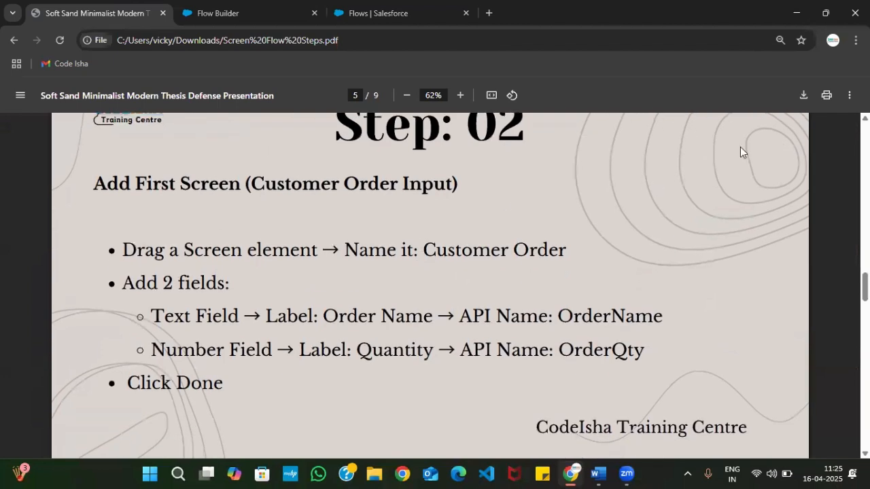
# Read Step 03 of the PDF for the settings of the price calculation formula resource
pyautogui.scroll(-5, 360, 313)
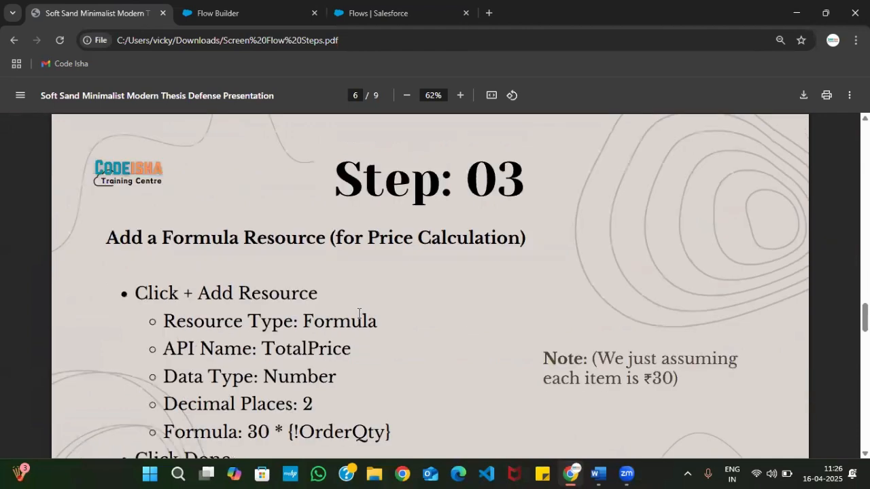
pyautogui.scroll(-2, 395, 307)
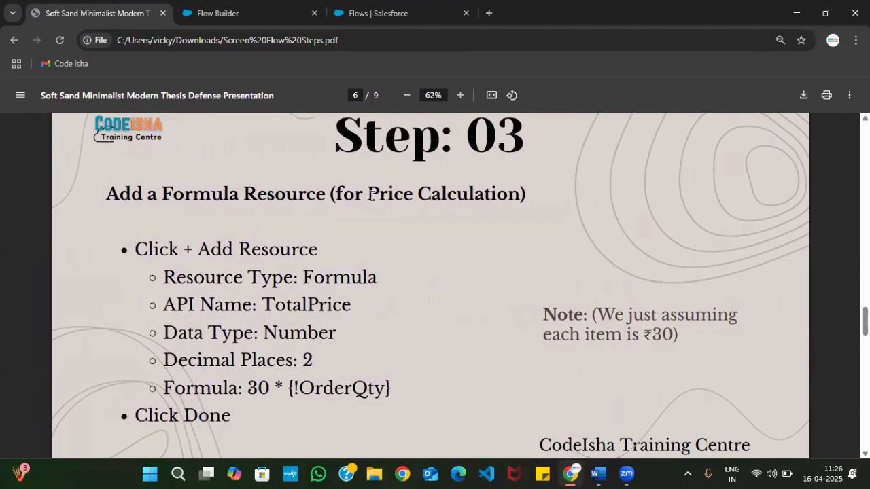
pyautogui.scroll(-1, 448, 224)
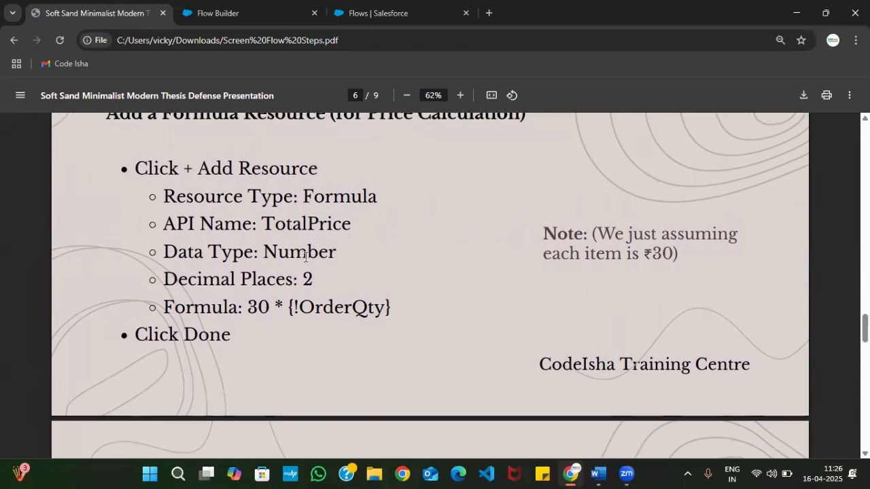
pyautogui.scroll(1, 361, 247)
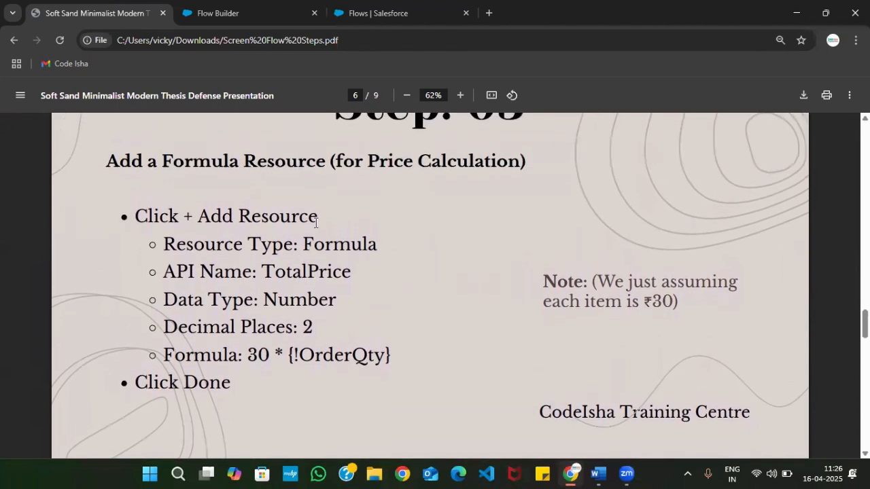
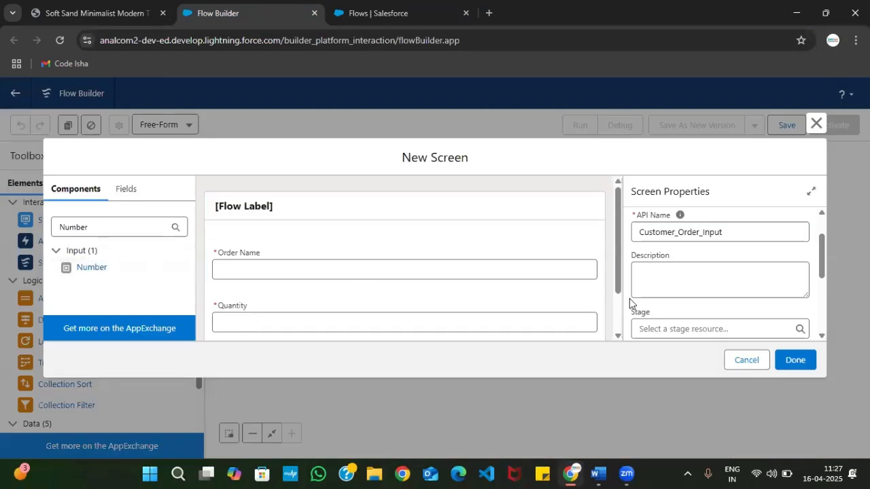
# Finish the Customer Order Input screen and start a new flow resource of type Formula
pyautogui.scroll(-2, 462, 272)
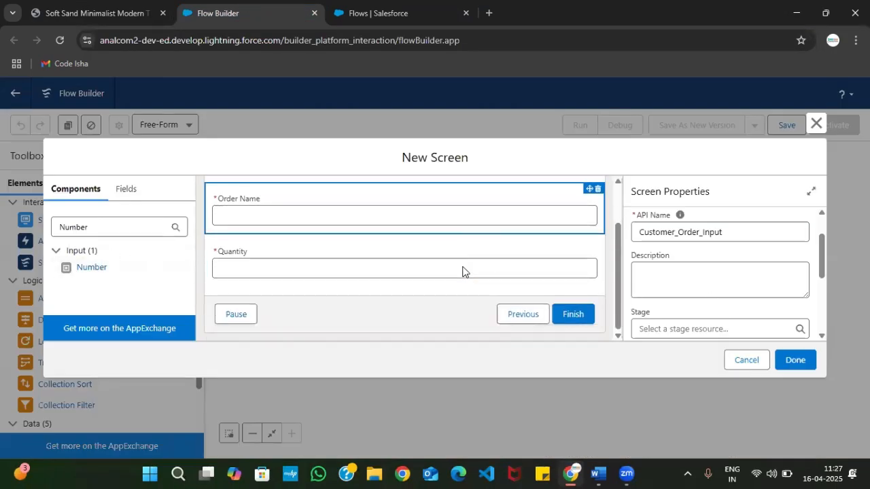
pyautogui.click(795, 360)
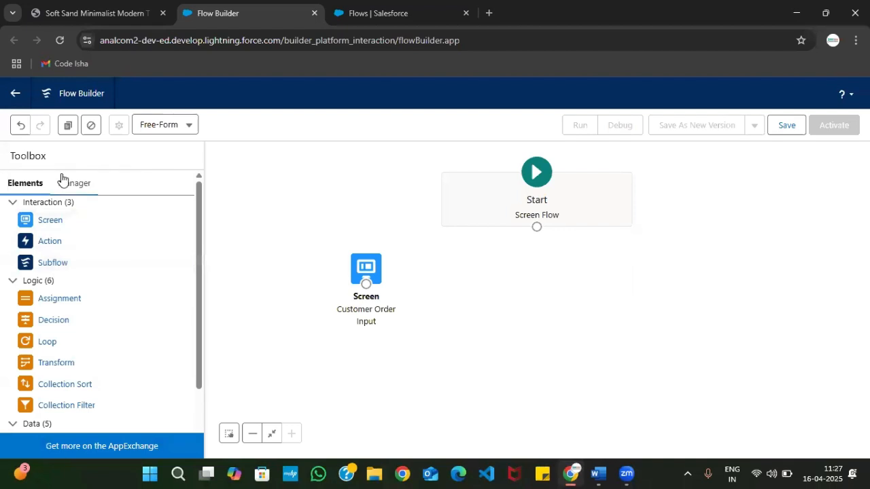
pyautogui.click(81, 189)
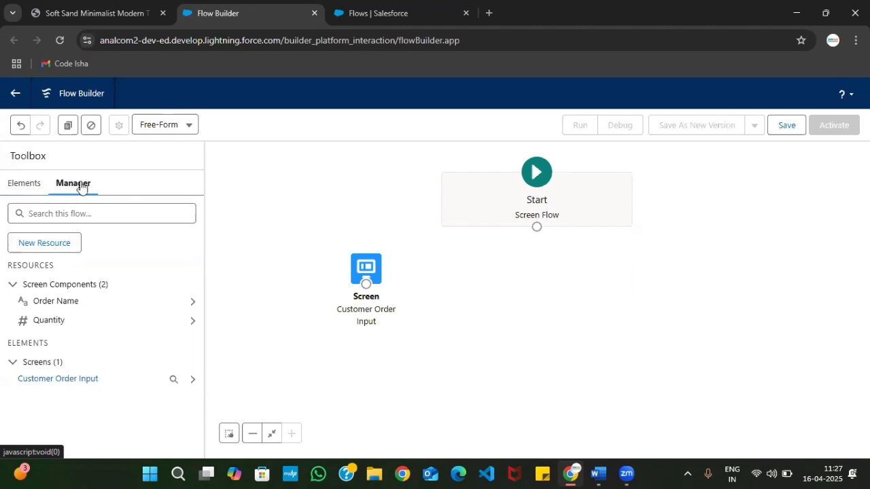
pyautogui.click(46, 246)
pyautogui.click(224, 219)
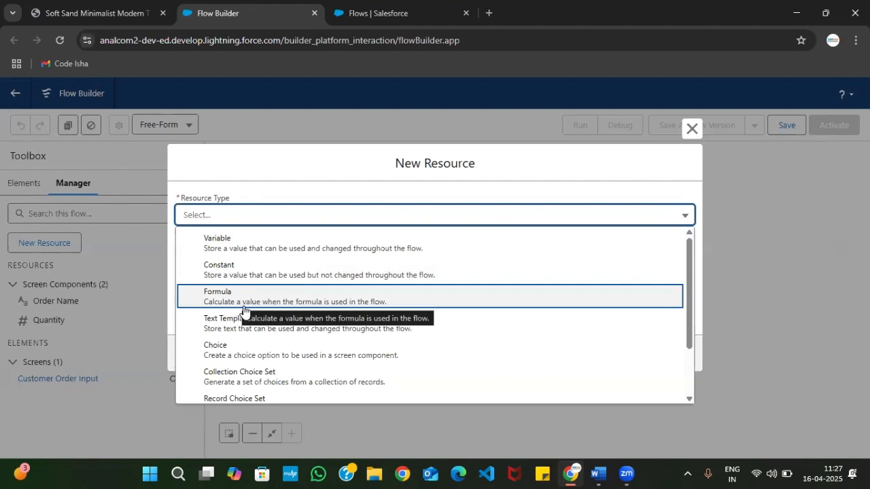
pyautogui.click(344, 302)
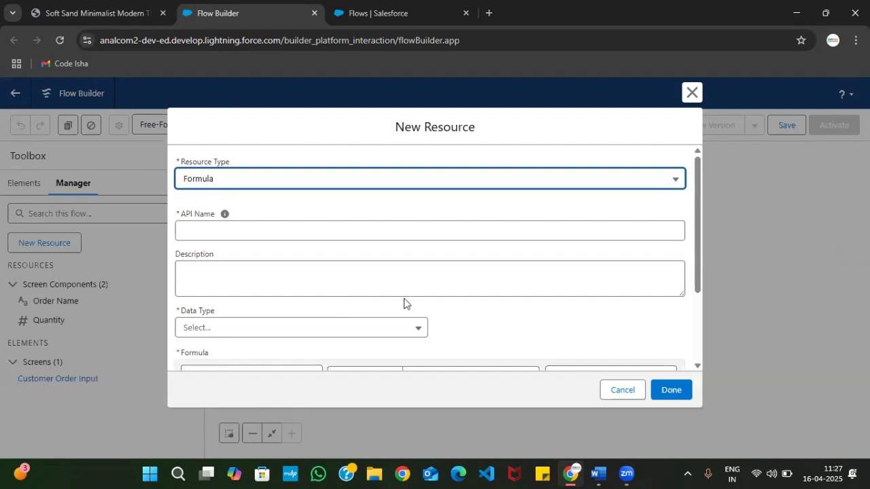
# Set the formula resource's API name to TotalPrice, as given in Step 03 of the PDF
pyautogui.click(333, 229)
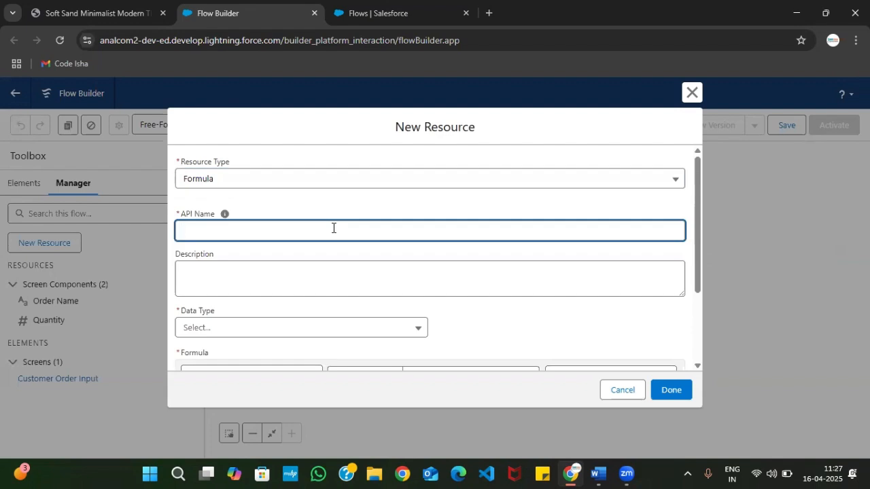
pyautogui.click(89, 8)
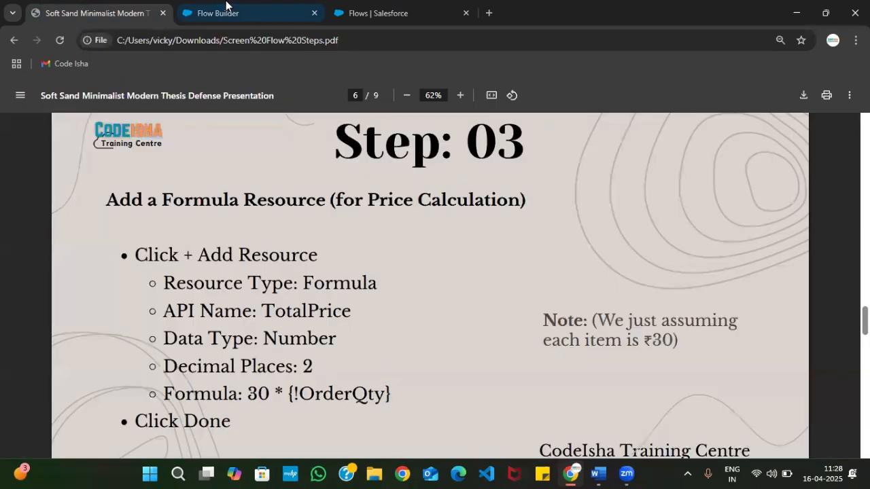
pyautogui.click(225, 9)
pyautogui.write('Total')
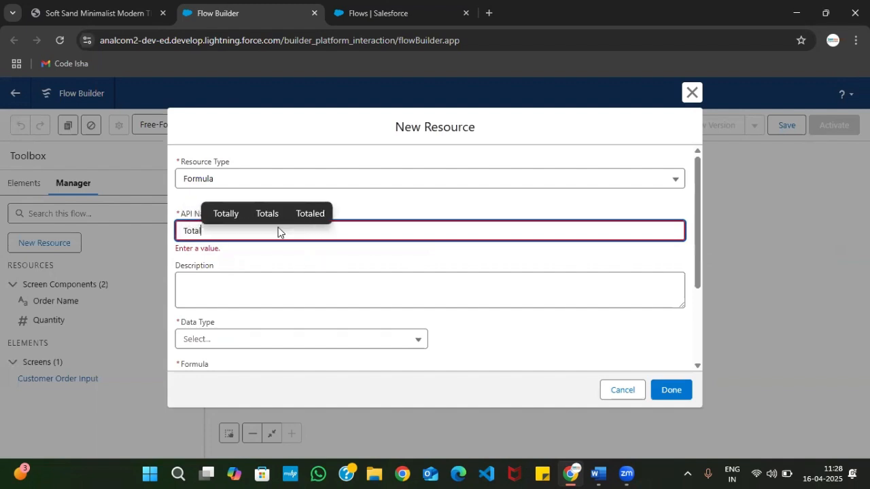
pyautogui.write('Price')
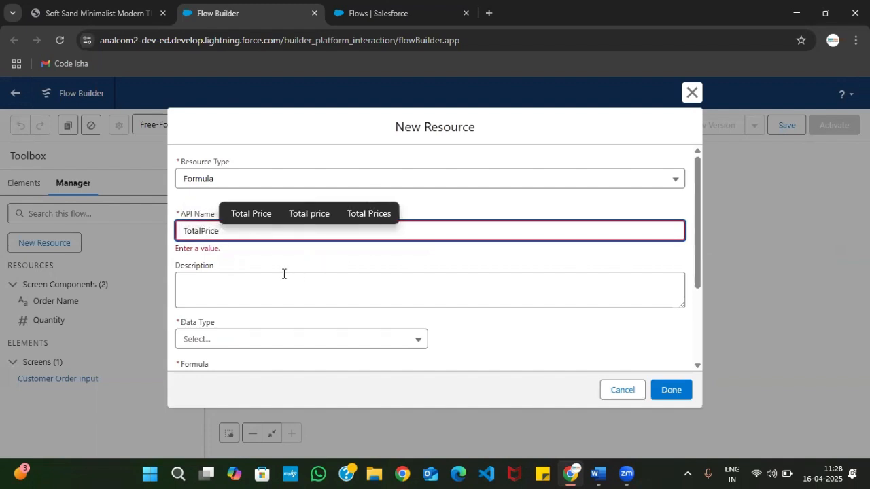
# Set the TotalPrice formula's data type to Number with 2 decimal places
pyautogui.click(283, 273)
pyautogui.scroll(-1, 279, 273)
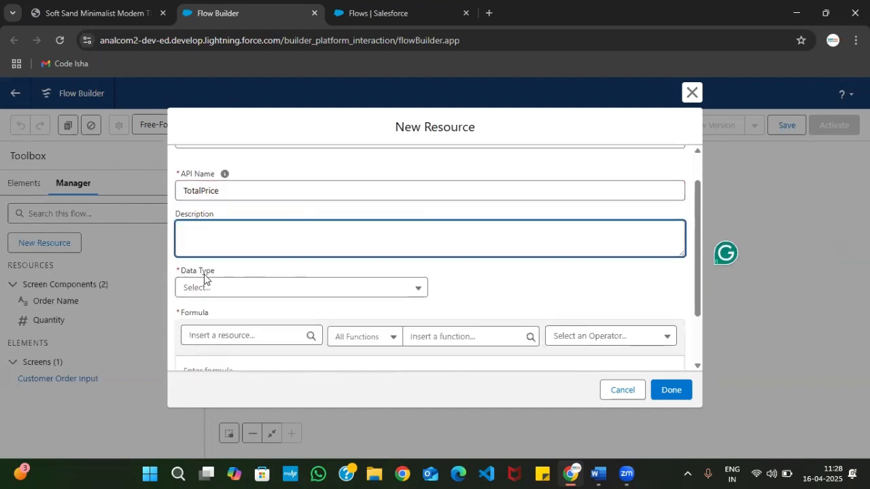
pyautogui.click(221, 287)
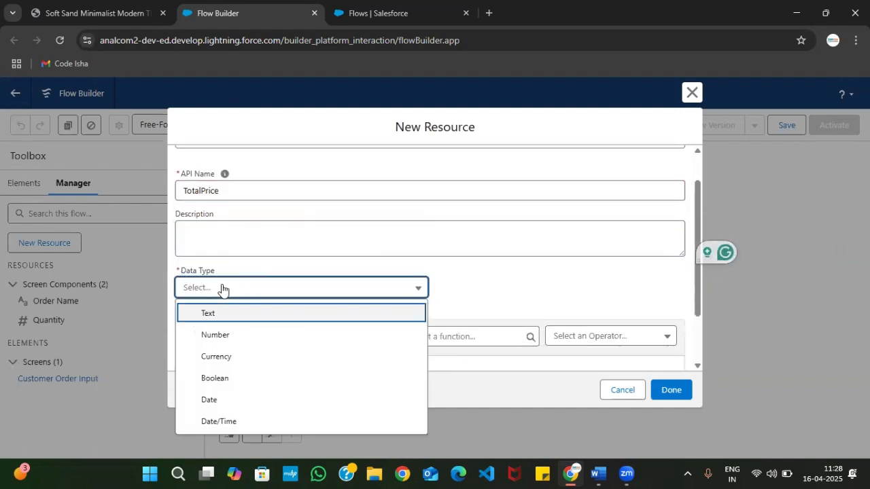
pyautogui.click(240, 335)
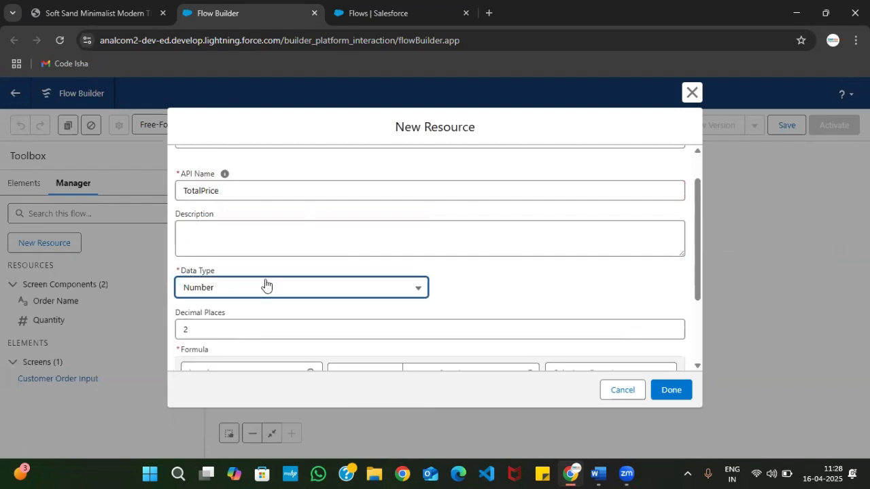
pyautogui.scroll(-1, 204, 299)
pyautogui.click(198, 285)
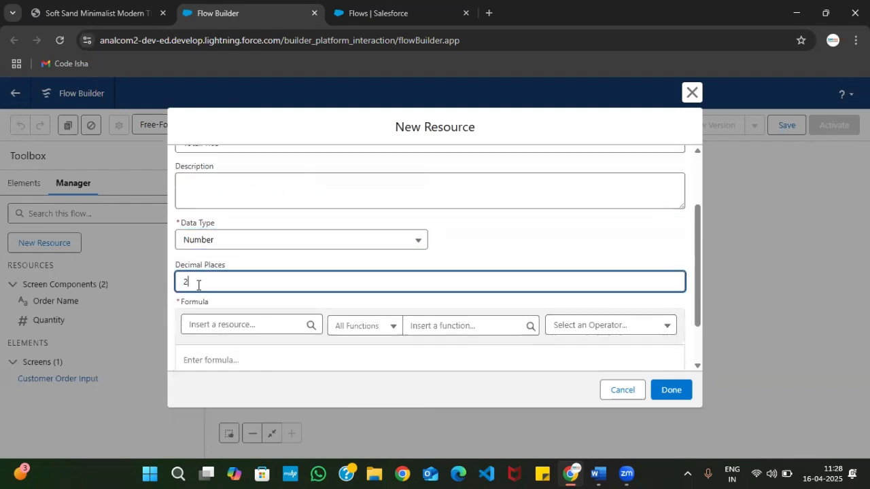
pyautogui.scroll(-1, 196, 286)
pyautogui.click(231, 320)
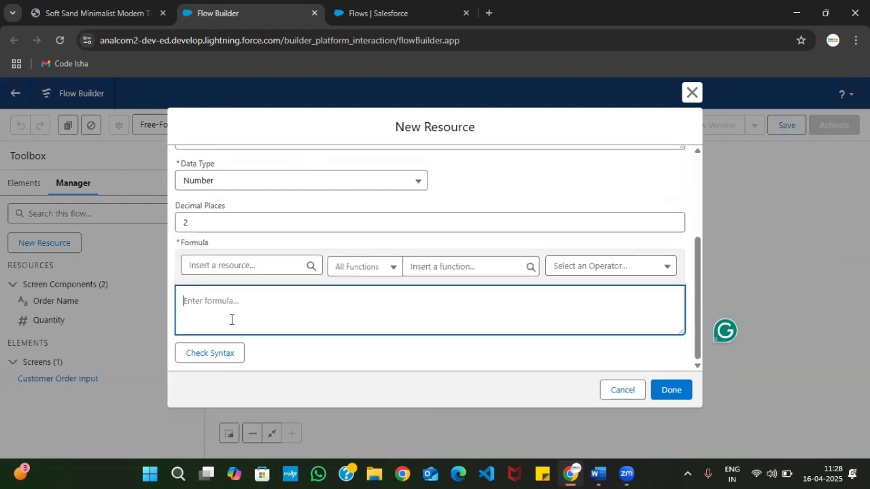
pyautogui.write('10.00')
pyautogui.moveTo(213, 303); pyautogui.dragTo(178, 301)
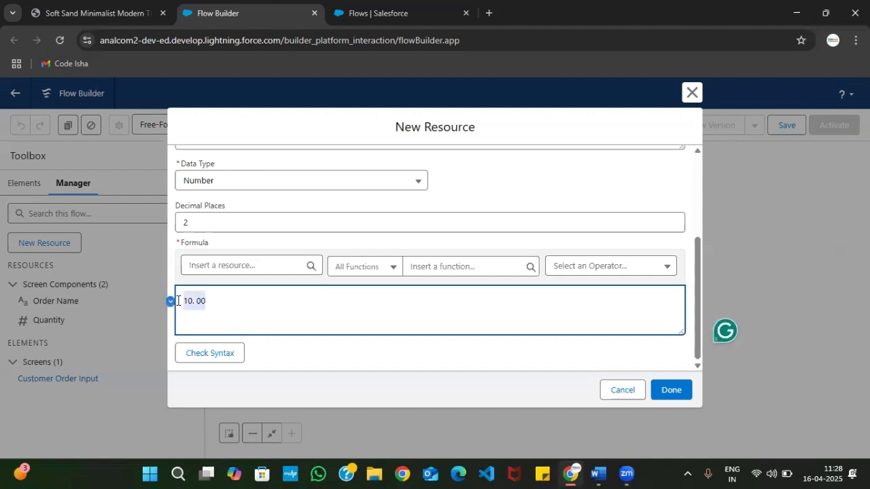
pyautogui.click(212, 303)
pyautogui.press('BackSpace')
pyautogui.press('BackSpace')
pyautogui.press('BackSpace')
pyautogui.press('BackSpace')
pyautogui.press('BackSpace')
pyautogui.press('BackSpace')
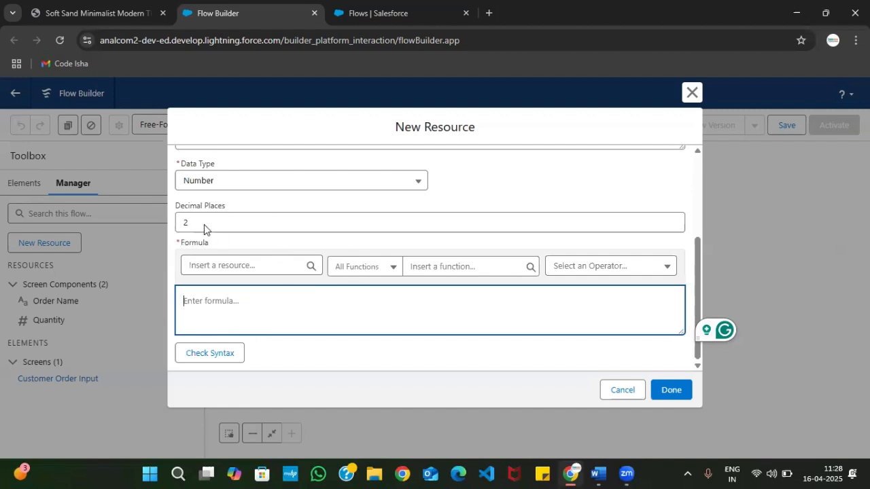
# Check the formula in Step 03 of the PDF and start the TotalPrice formula with 30
pyautogui.moveTo(181, 247); pyautogui.dragTo(220, 247)
pyautogui.click(102, 12)
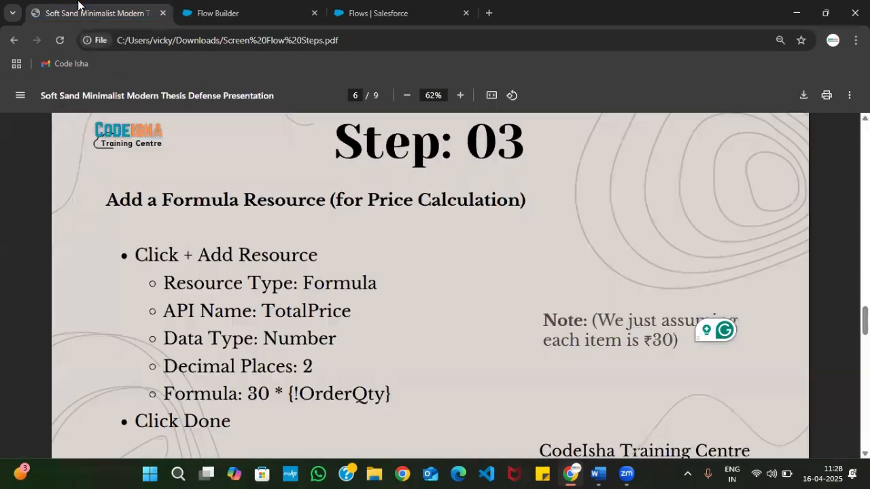
pyautogui.scroll(-1, 176, 307)
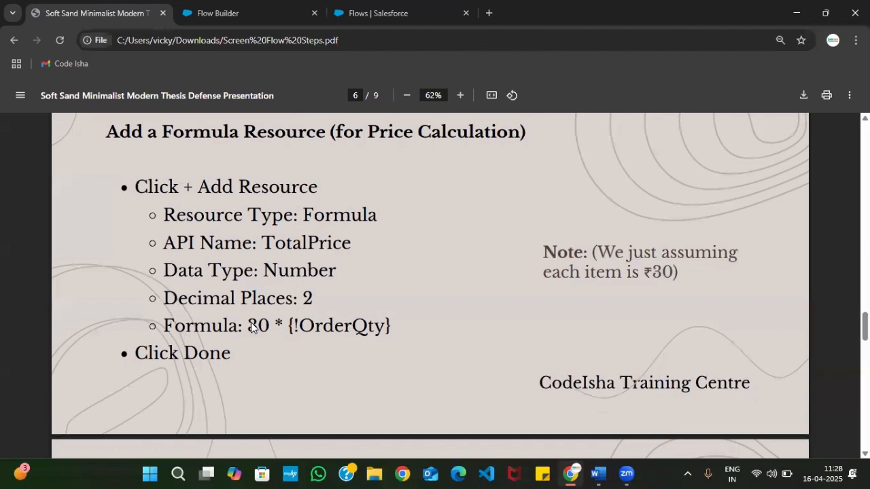
pyautogui.doubleClick(252, 324)
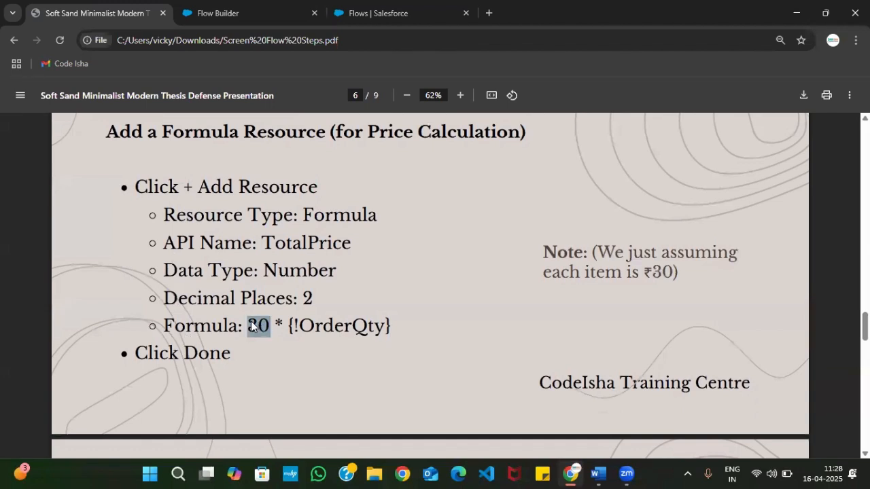
pyautogui.moveTo(288, 325); pyautogui.dragTo(411, 330)
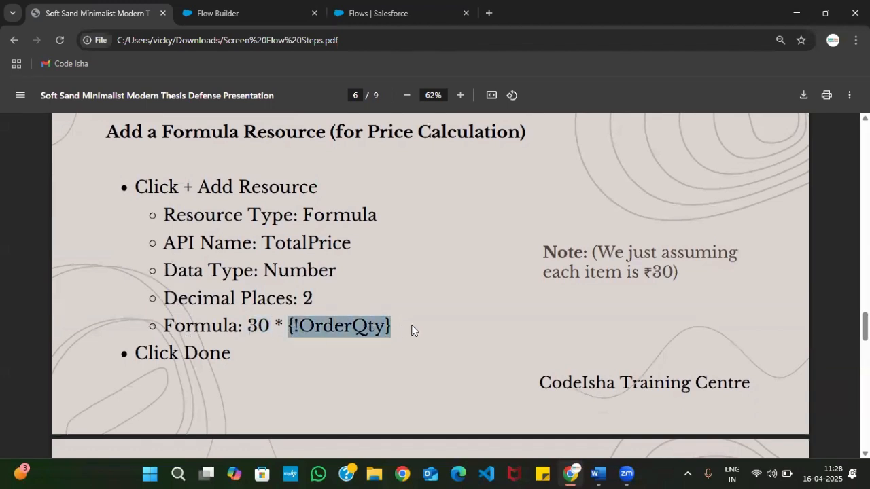
pyautogui.click(213, 12)
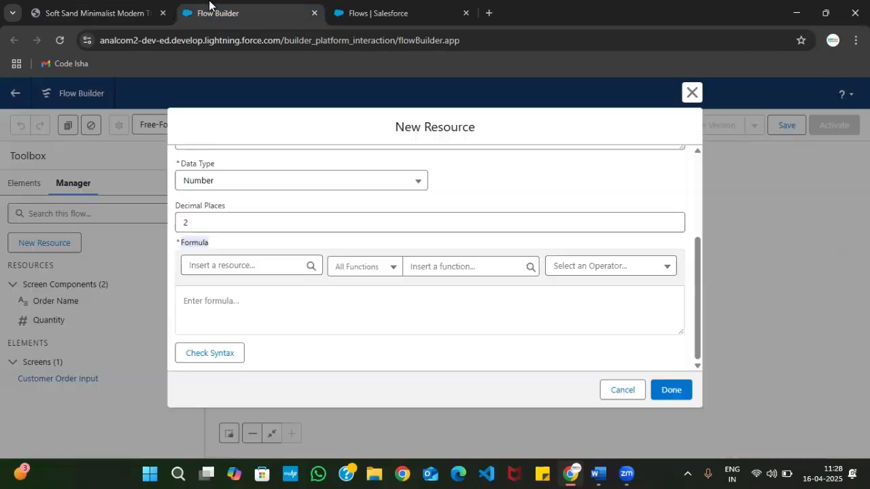
pyautogui.click(308, 300)
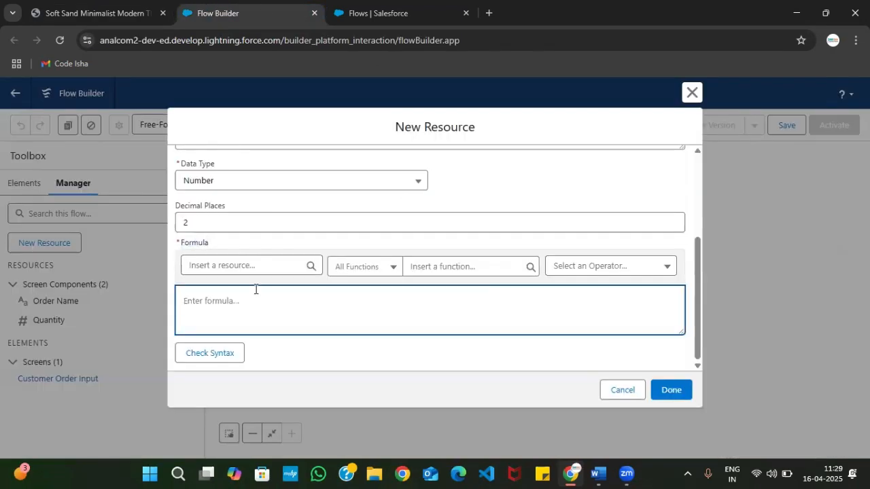
pyautogui.write('30')
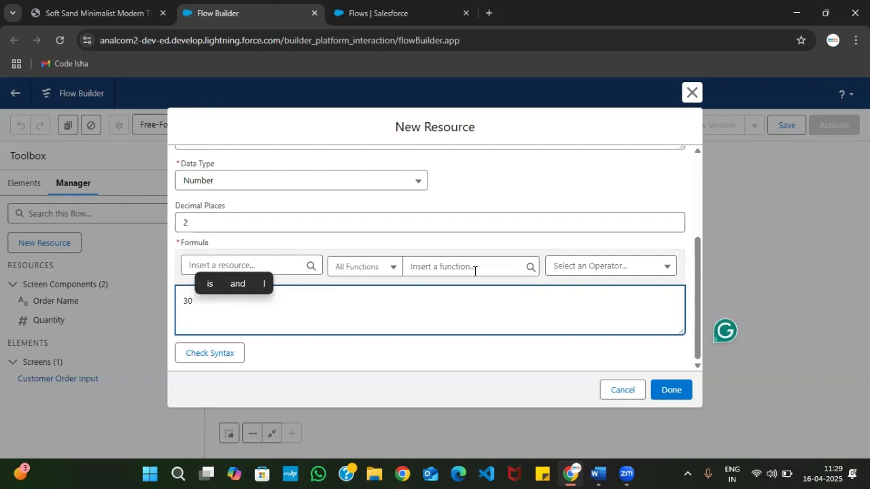
# Extend the formula with the Multiply operator and the Quantity component of the Customer Order Input screen
pyautogui.click(571, 270)
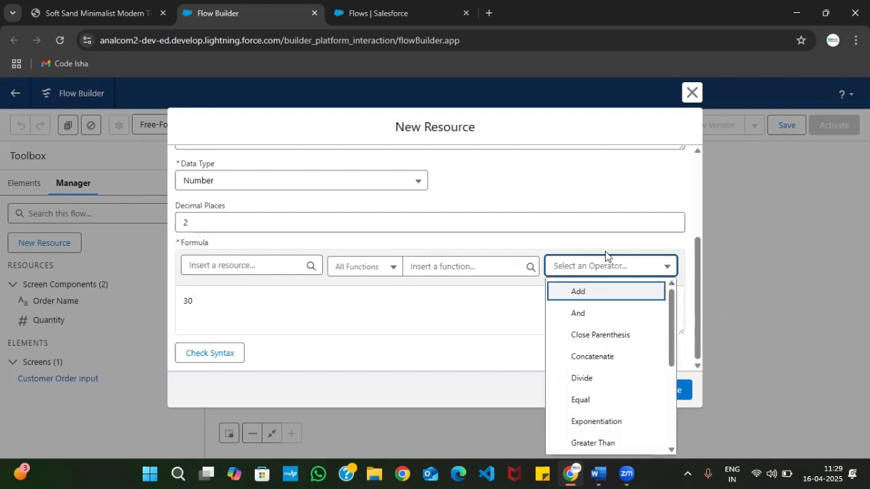
pyautogui.scroll(-3, 588, 333)
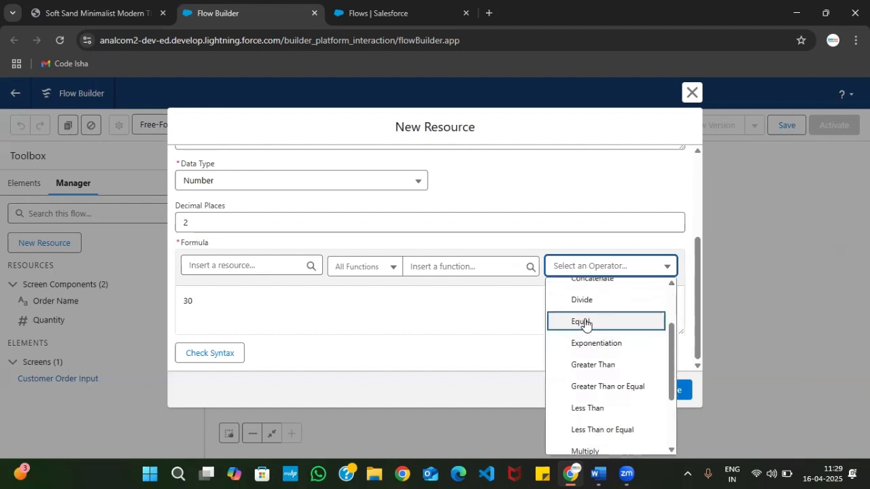
pyautogui.scroll(-2, 586, 373)
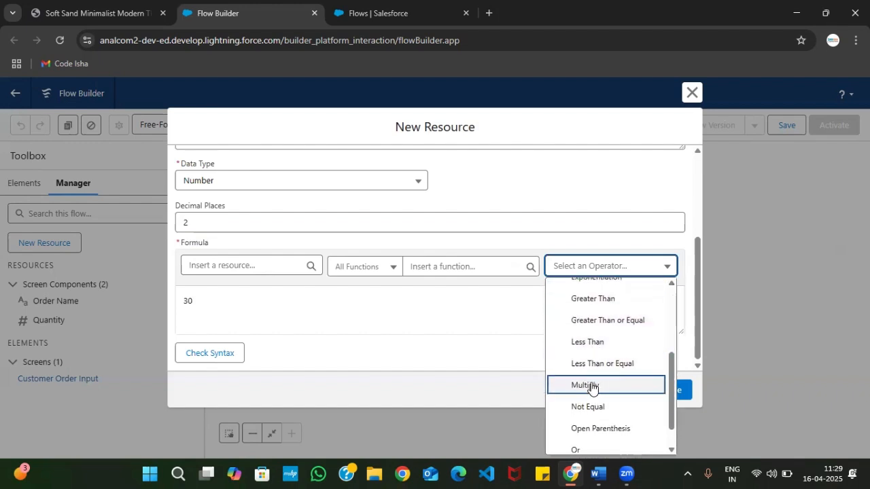
pyautogui.click(591, 386)
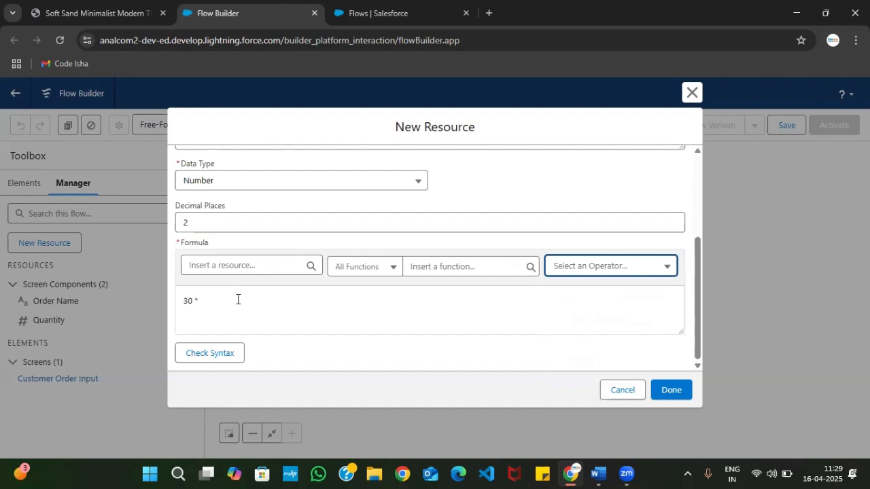
pyautogui.click(241, 267)
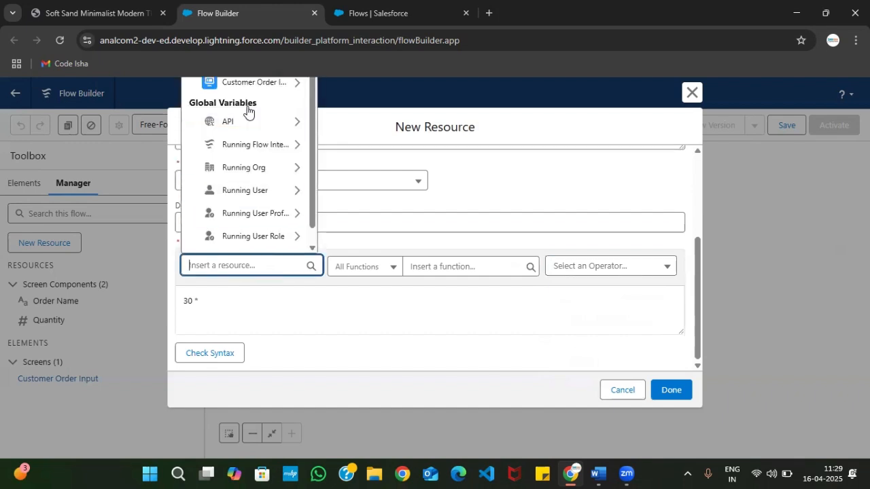
pyautogui.click(260, 84)
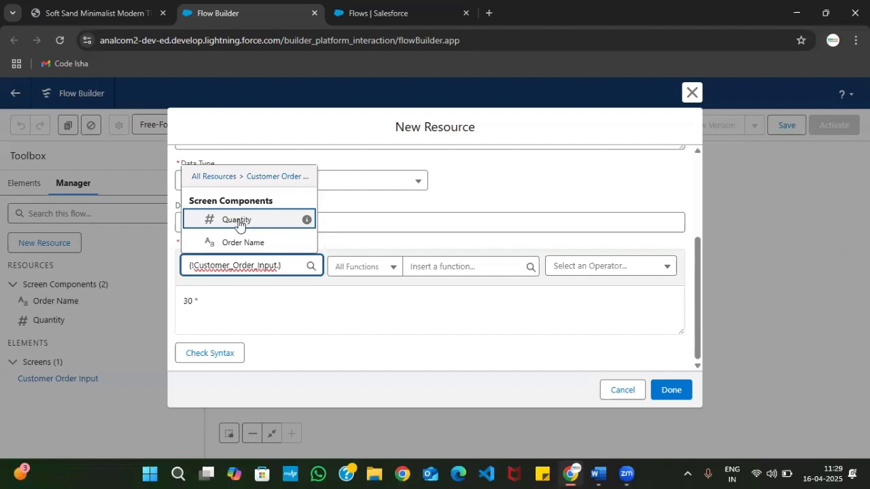
pyautogui.click(239, 219)
# Check the syntax of the completed TotalPrice formula
pyautogui.click(276, 306)
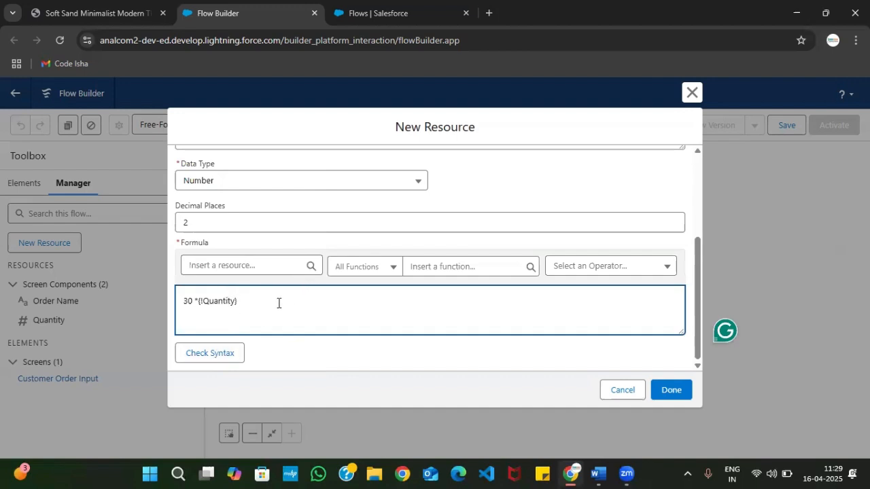
pyautogui.click(216, 359)
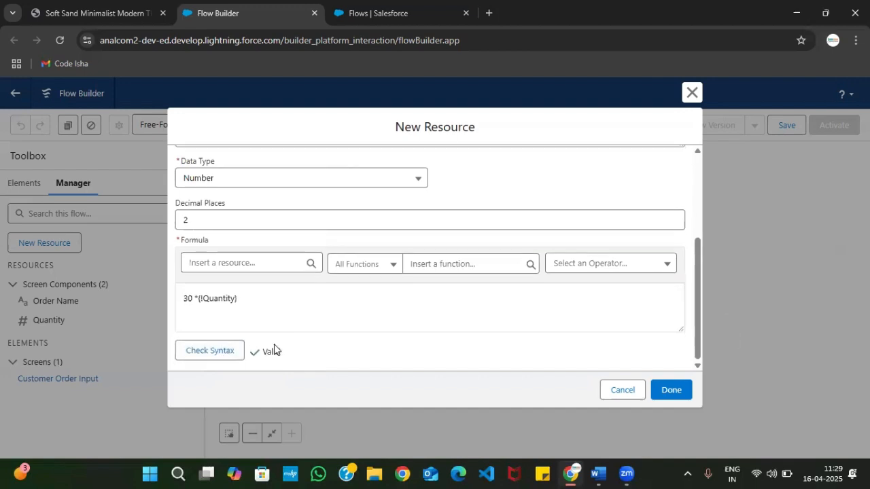
pyautogui.moveTo(284, 349); pyautogui.dragTo(252, 358)
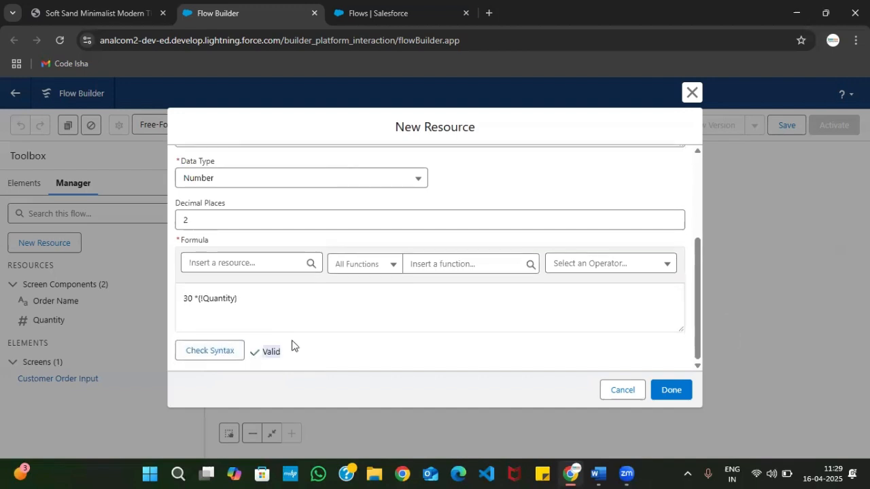
# Remove the multiplication sign between 30 and Quantity in the formula and enter it again
pyautogui.click(235, 304)
pyautogui.click(195, 300)
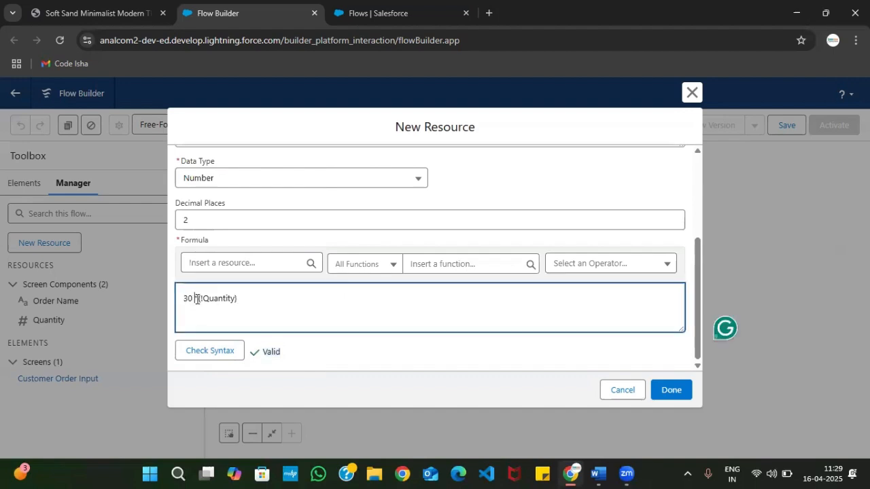
pyautogui.press('BackSpace')
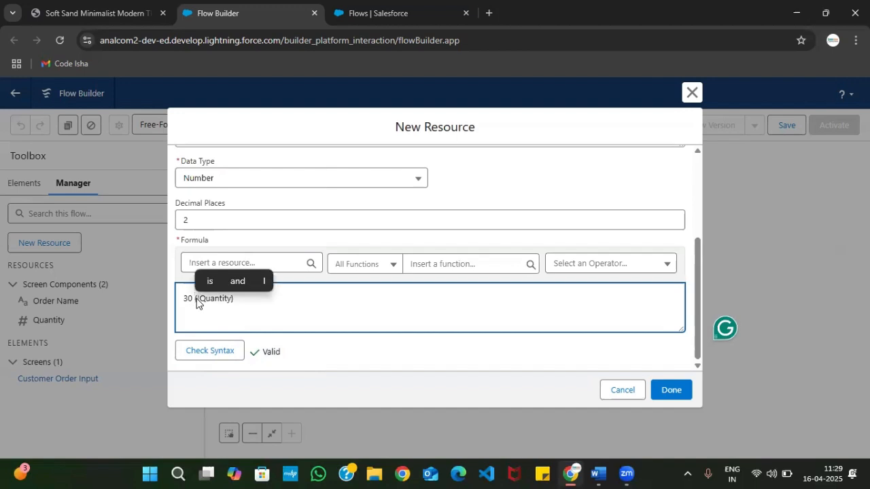
pyautogui.write('*')
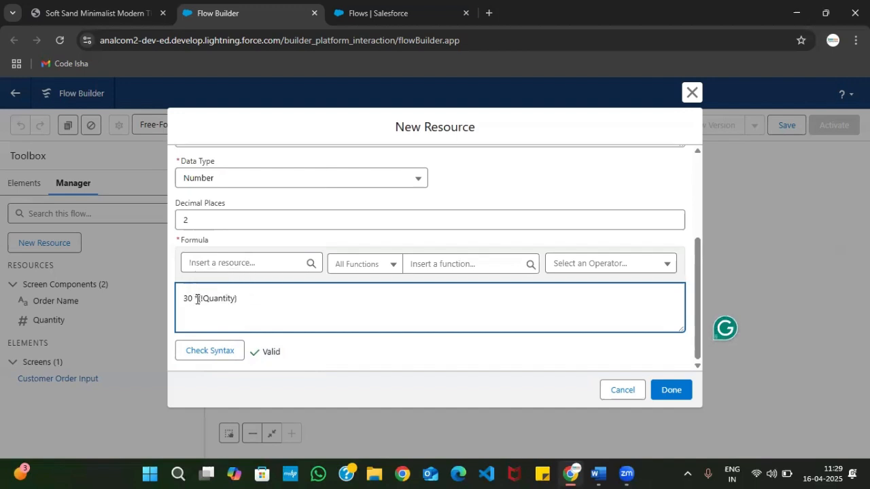
# Enclose the 30 in the TotalPrice formula in parentheses and check the syntax
pyautogui.click(197, 299)
pyautogui.write(')')
pyautogui.press('Home')
pyautogui.write('(')
pyautogui.click(221, 351)
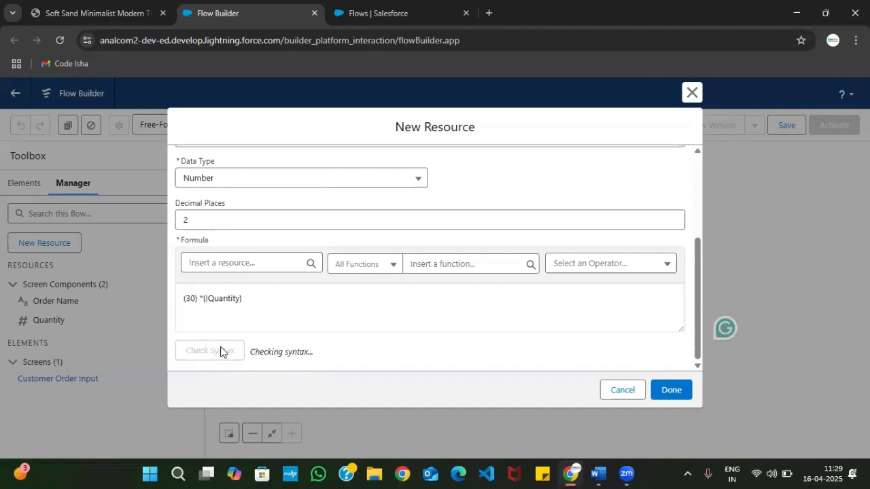
# Try the syntax check with a stray minus sign after 30 inside the parentheses, making the formula start with (30-)
pyautogui.click(197, 299)
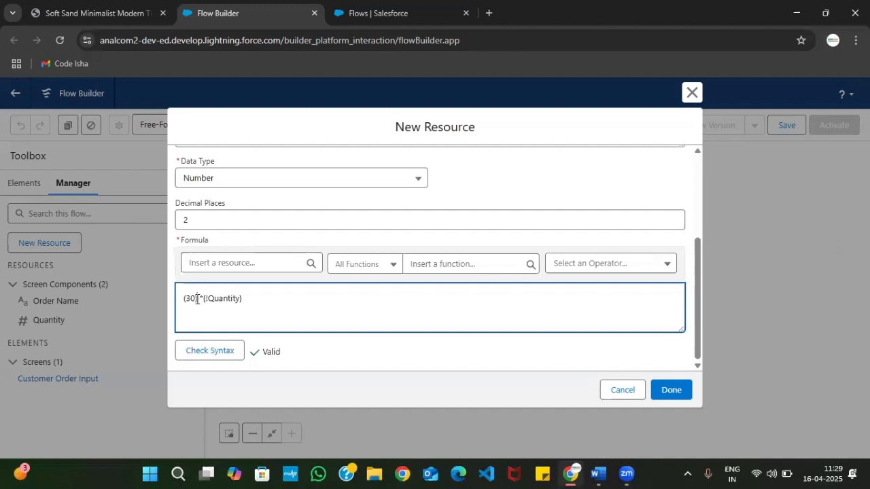
pyautogui.press('BackSpace')
pyautogui.write('-')
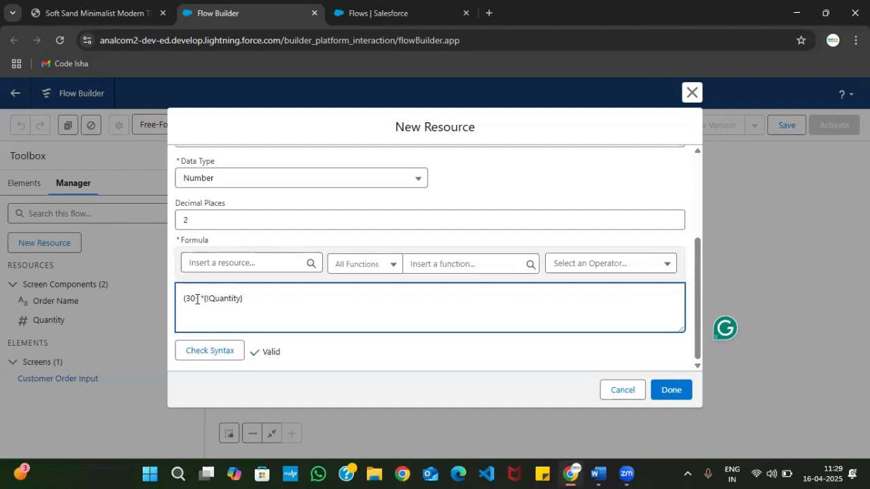
pyautogui.write(')')
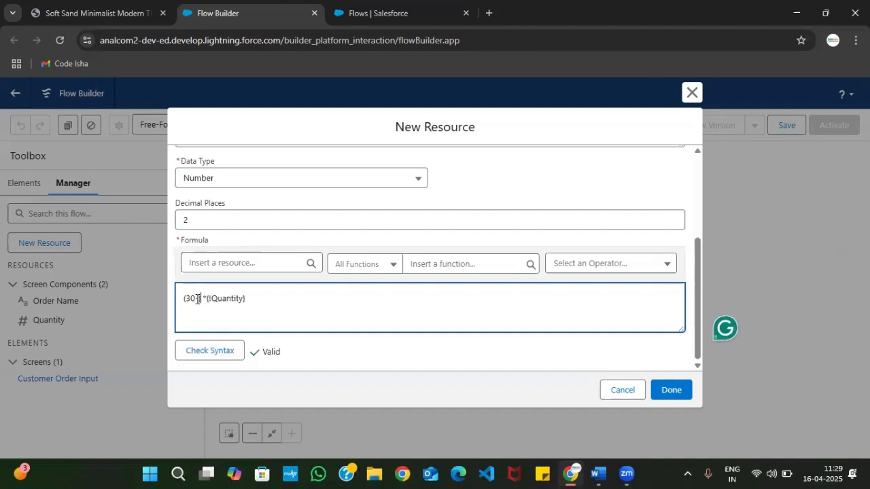
pyautogui.click(198, 351)
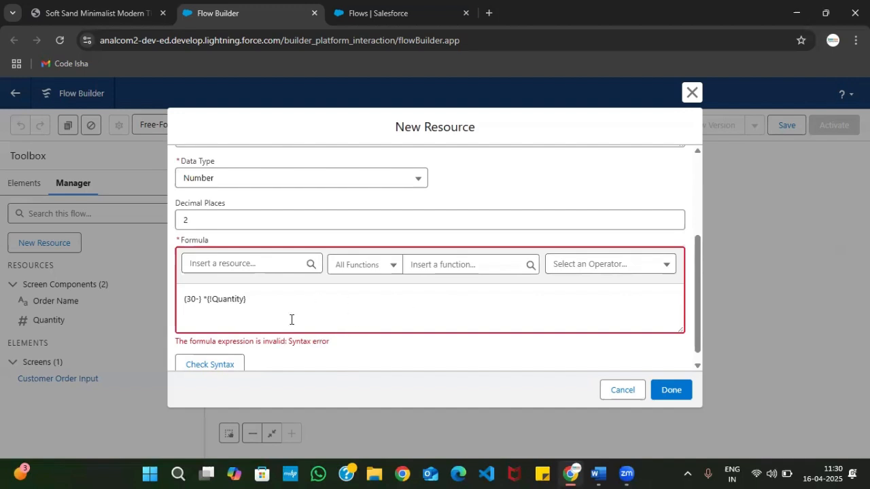
pyautogui.moveTo(175, 344); pyautogui.dragTo(339, 347)
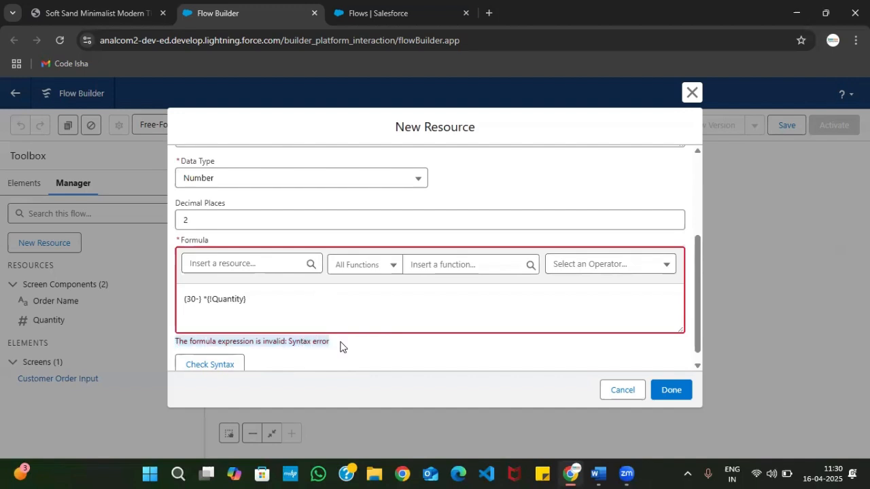
# Restore the formula to 30 *{!Quantity}, recheck its syntax and finish the TotalPrice resource
pyautogui.click(201, 301)
pyautogui.press('BackSpace')
pyautogui.press('BackSpace')
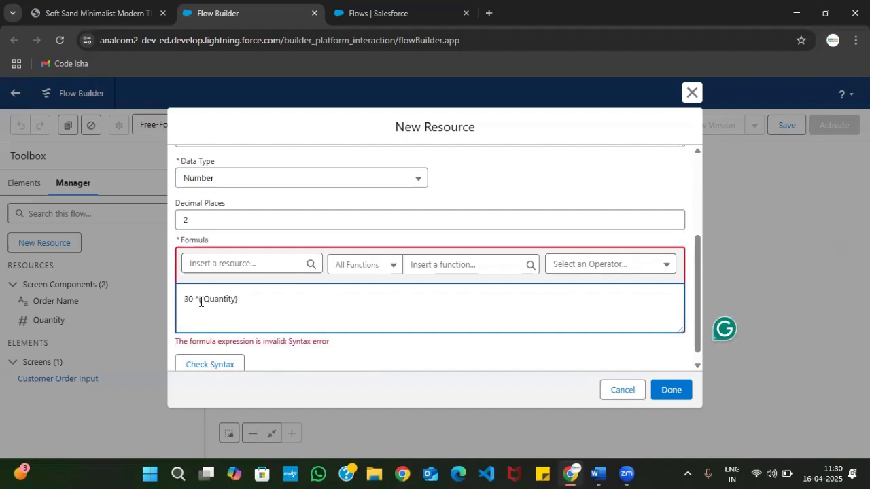
pyautogui.click(224, 363)
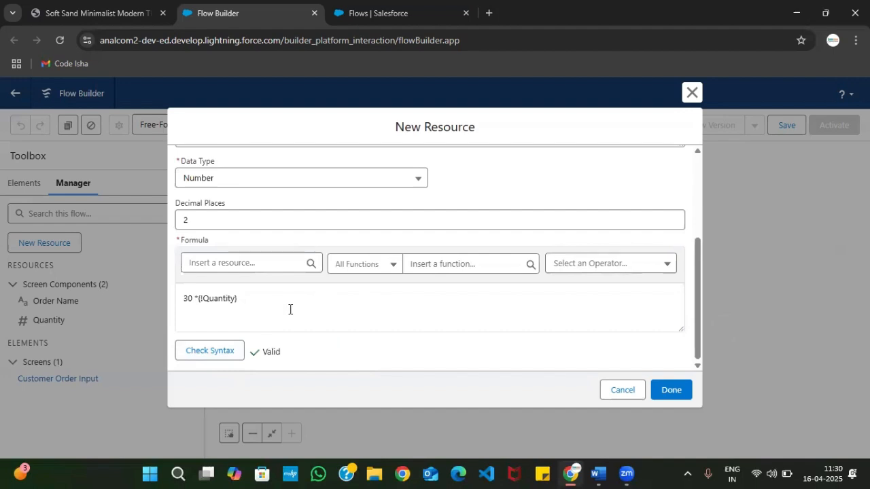
pyautogui.click(672, 392)
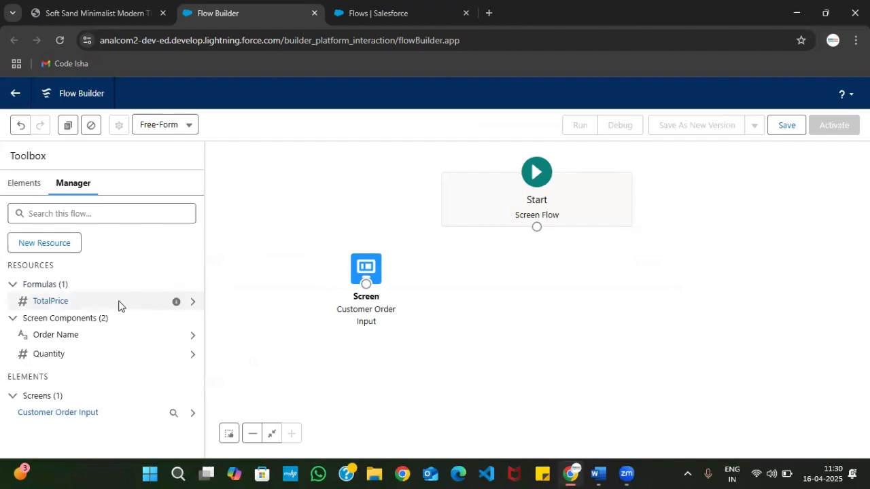
# Read Step 04 of the PDF for the second screen's name, its Display Text label and the message text
pyautogui.click(103, 9)
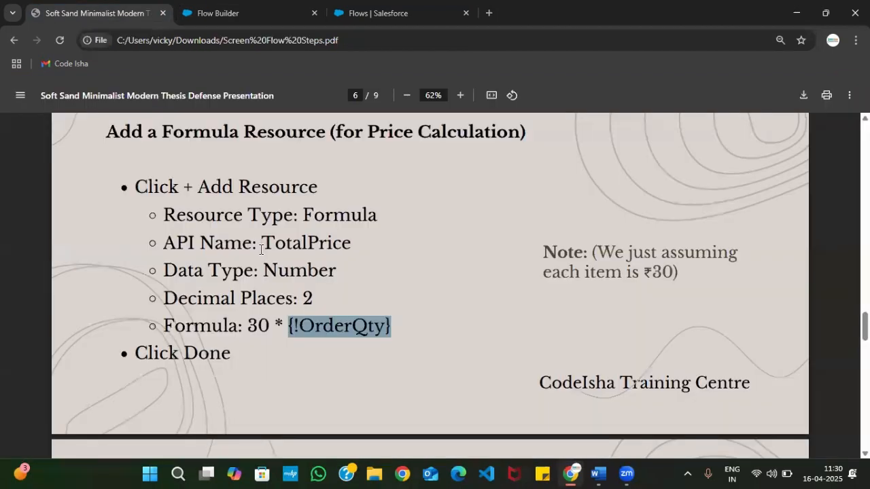
pyautogui.scroll(3, 316, 284)
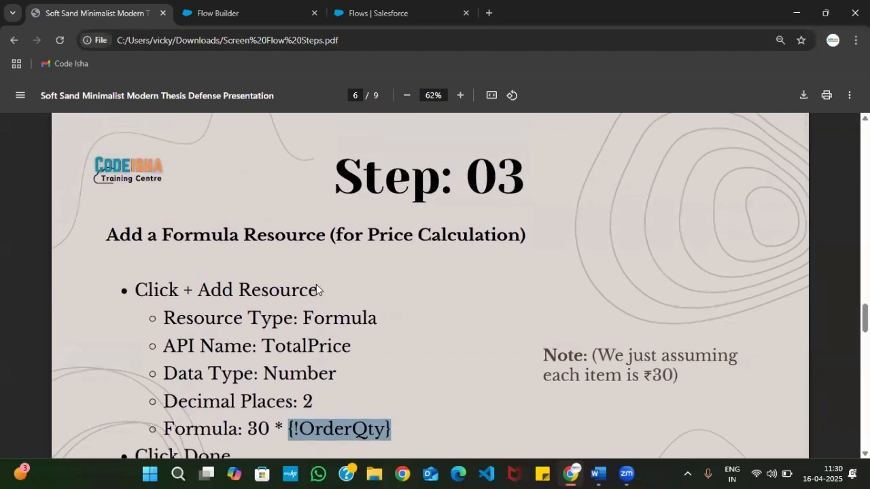
pyautogui.scroll(-4, 416, 235)
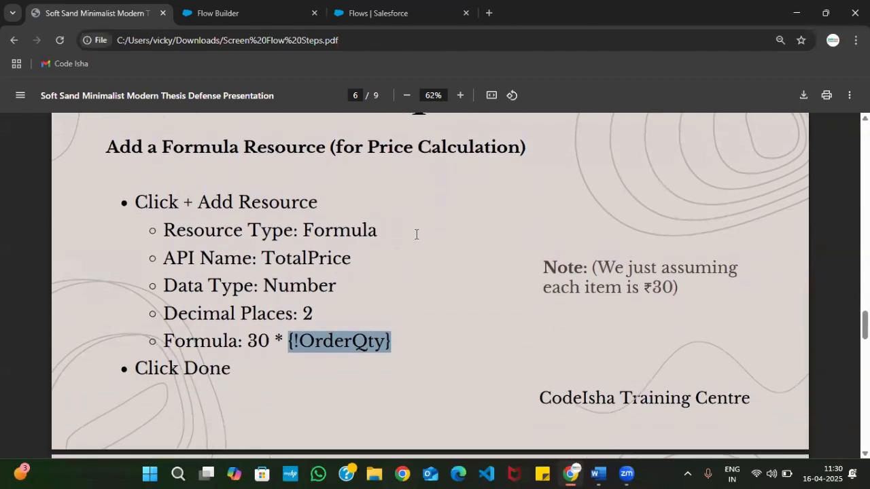
pyautogui.scroll(-4, 417, 234)
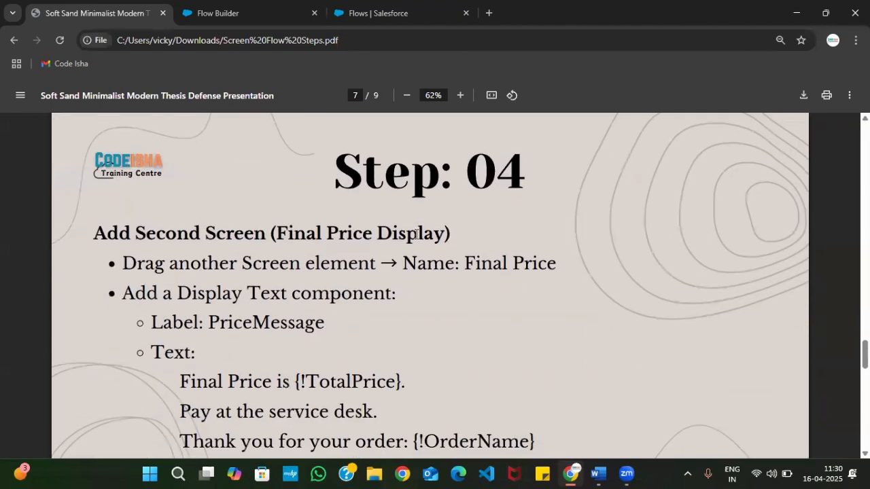
pyautogui.scroll(-1, 416, 234)
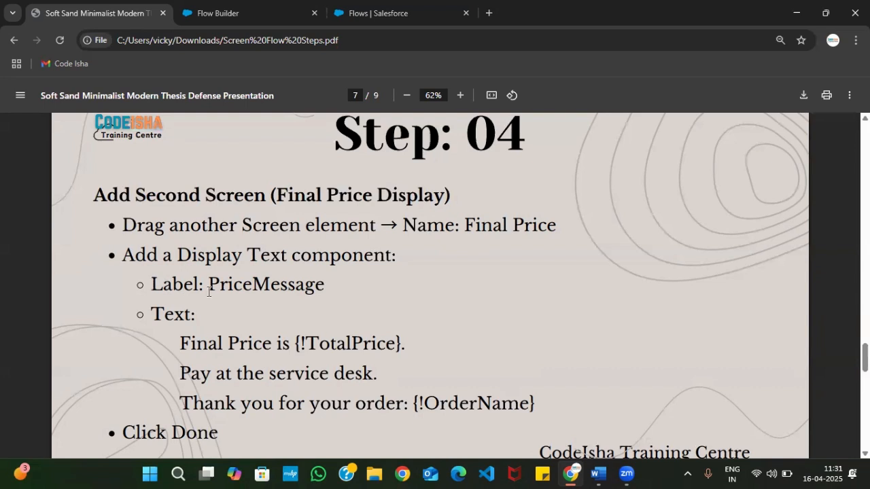
pyautogui.scroll(-1, 204, 284)
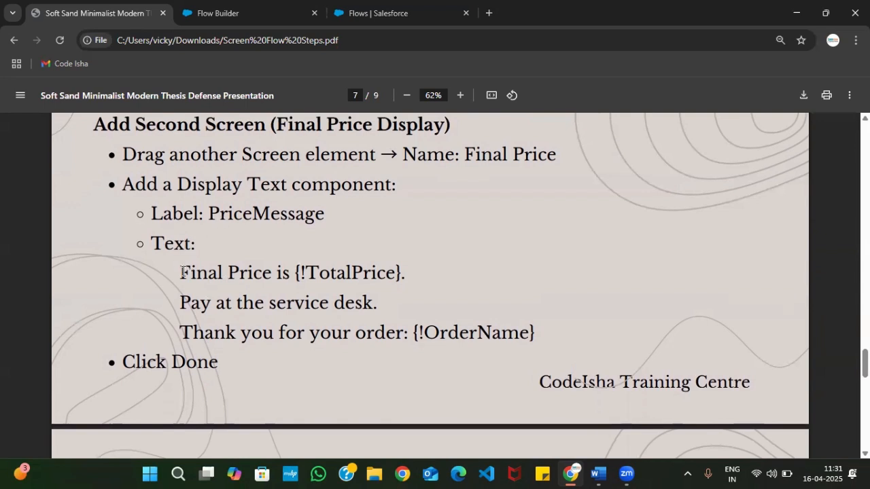
pyautogui.moveTo(176, 271); pyautogui.dragTo(224, 303)
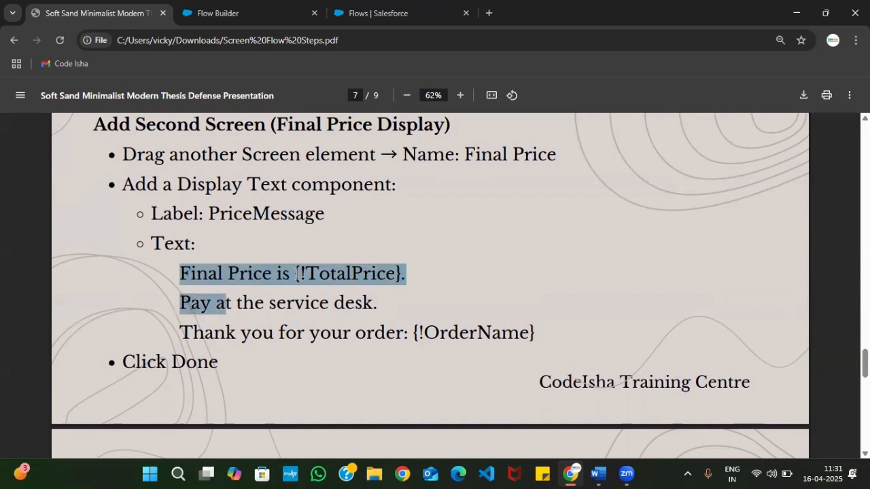
pyautogui.click(427, 273)
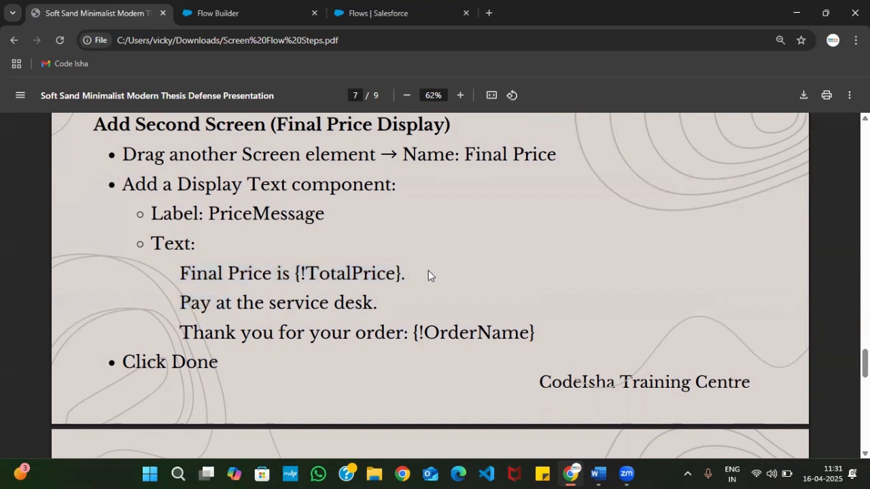
pyautogui.moveTo(400, 273); pyautogui.dragTo(298, 273)
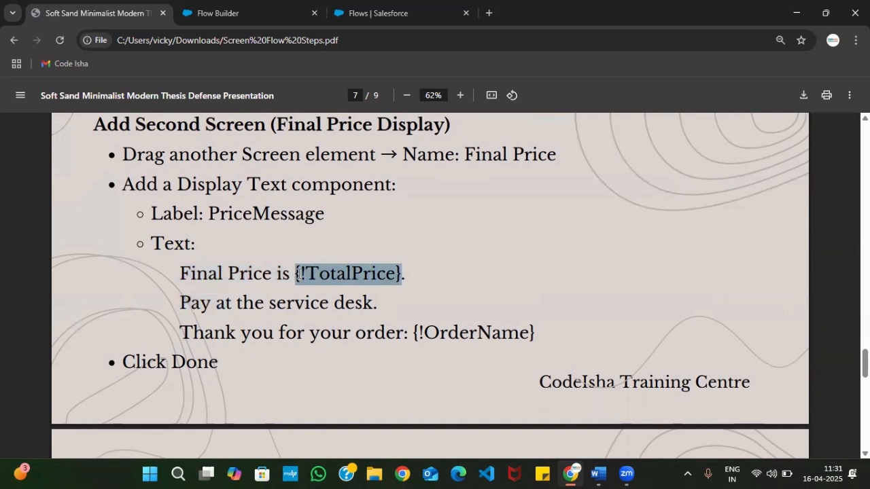
pyautogui.click(174, 305)
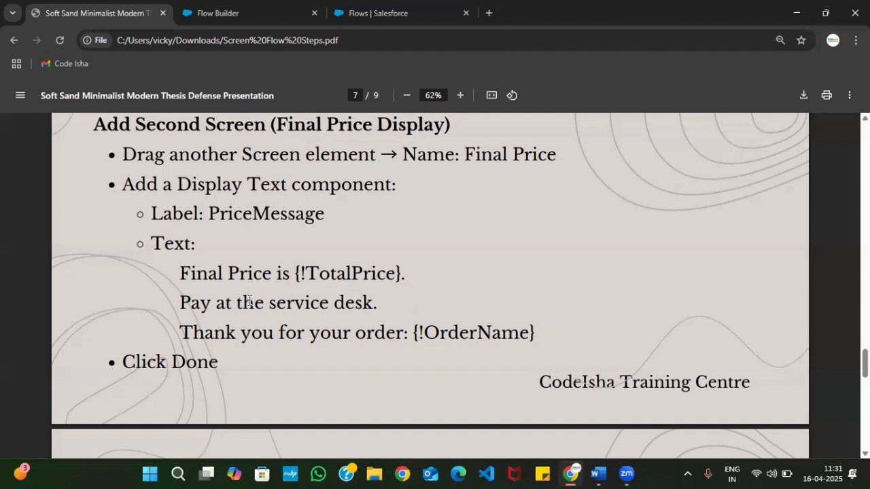
# Add a second Screen element to the flow in Flow Builder with the label "final message" and API name final_message
pyautogui.click(277, 8)
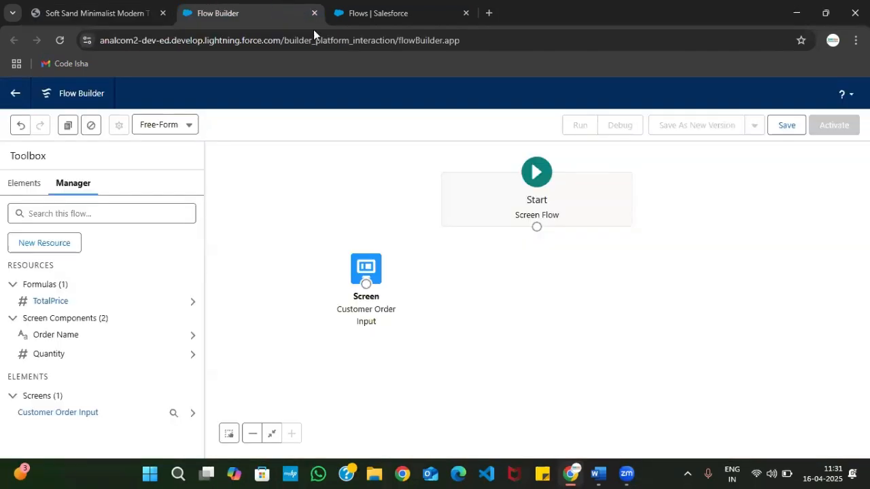
pyautogui.click(24, 188)
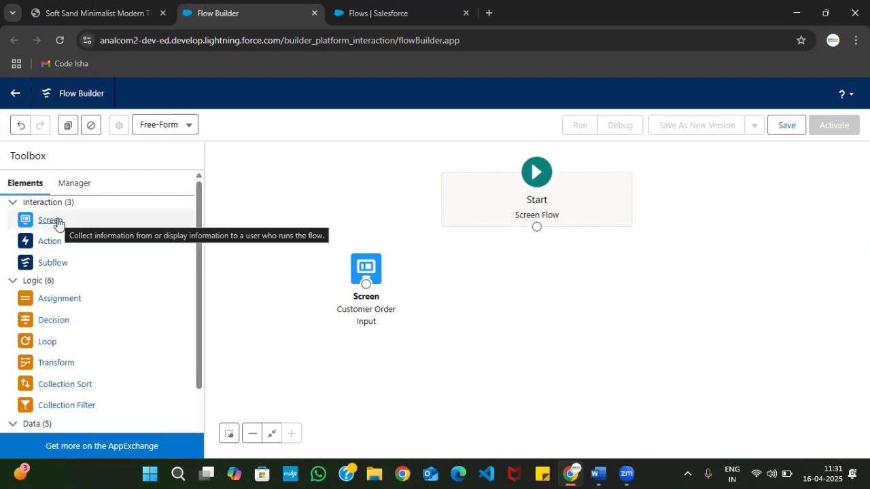
pyautogui.moveTo(57, 223); pyautogui.dragTo(407, 252)
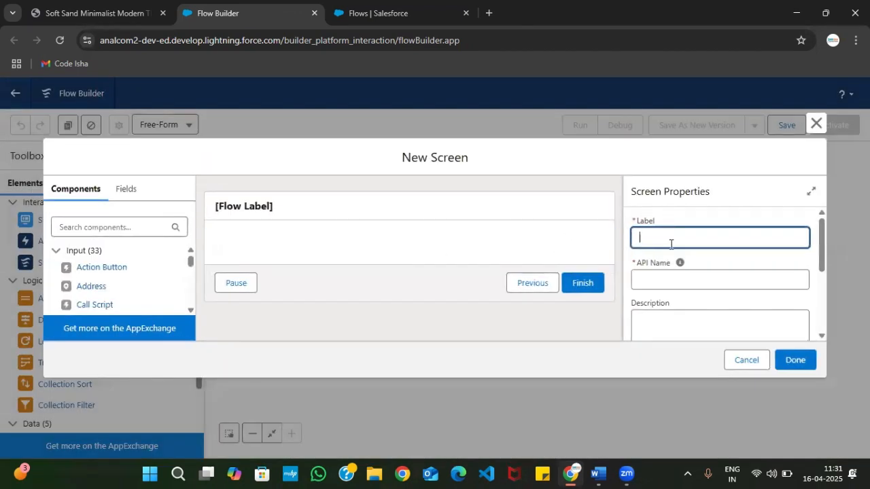
pyautogui.write('final')
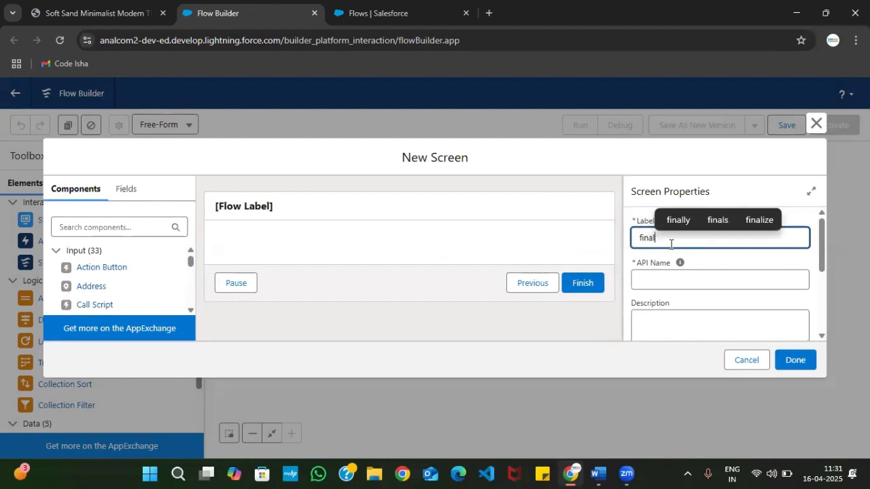
pyautogui.write(' message')
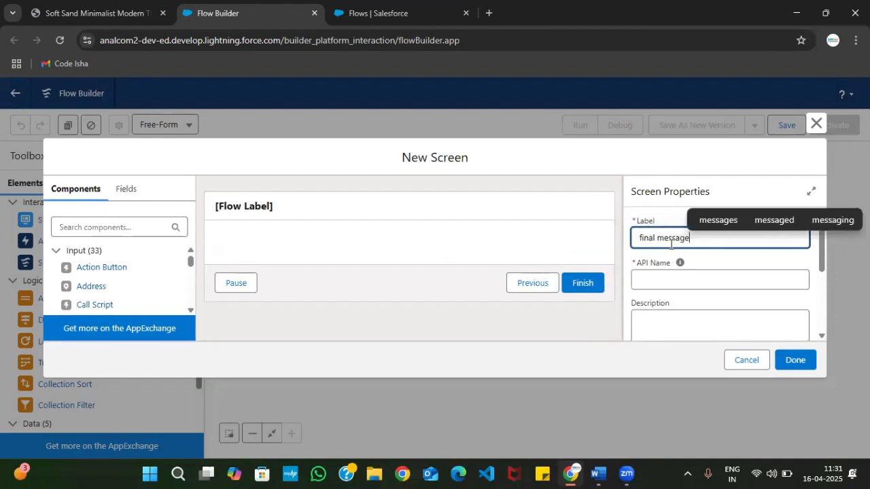
pyautogui.click(657, 281)
pyautogui.scroll(-1, 700, 246)
pyautogui.click(675, 259)
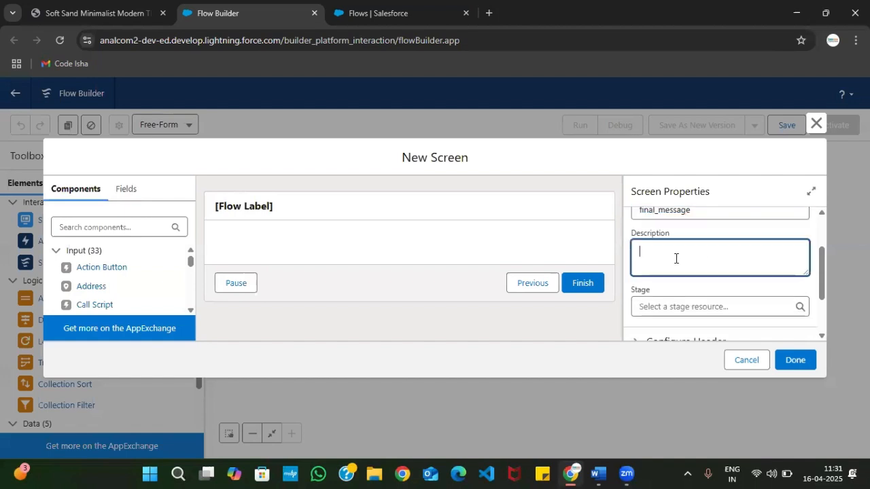
pyautogui.scroll(1, 680, 274)
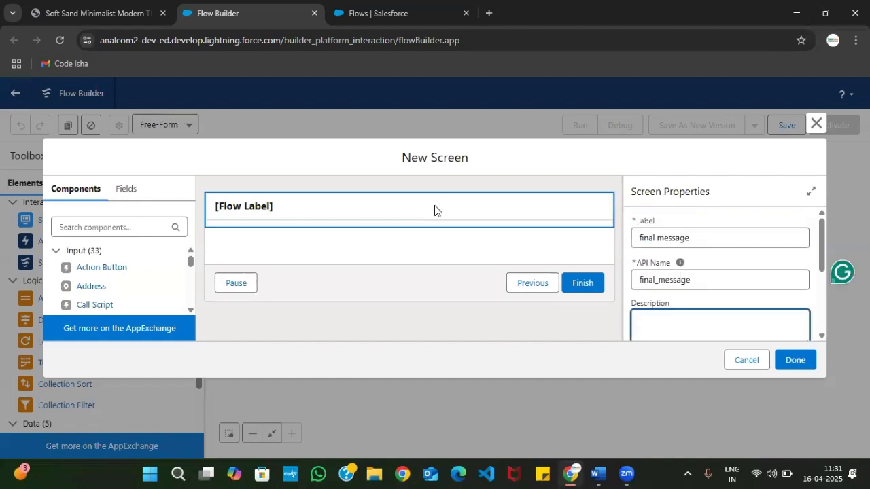
# Search the screen components for "dis" and add a Display Text component to the final message screen
pyautogui.click(407, 202)
pyautogui.click(91, 228)
pyautogui.write('text')
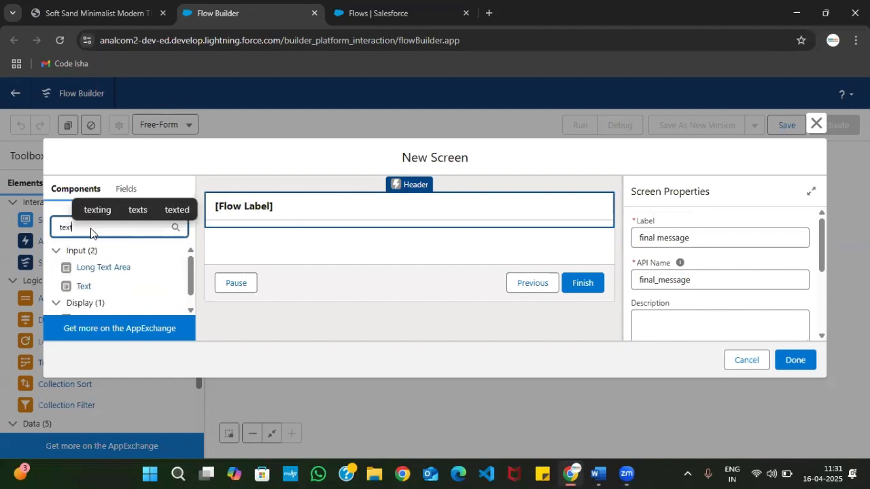
pyautogui.press('BackSpace')
pyautogui.press('BackSpace')
pyautogui.press('BackSpace')
pyautogui.press('BackSpace')
pyautogui.press('BackSpace')
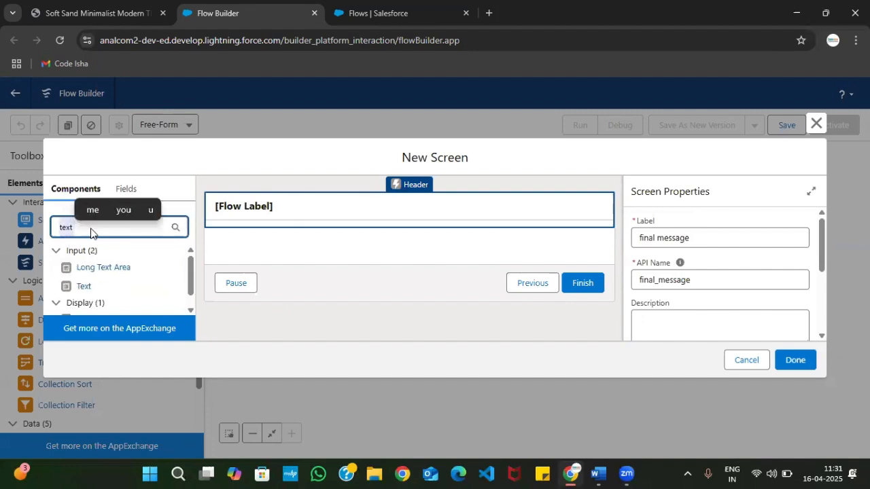
pyautogui.write('disco')
pyautogui.press('BackSpace')
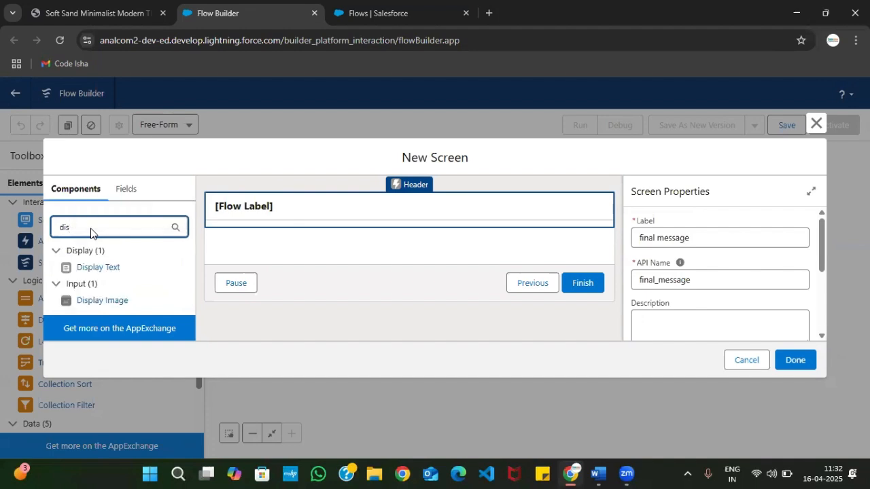
pyautogui.moveTo(110, 272); pyautogui.dragTo(270, 243)
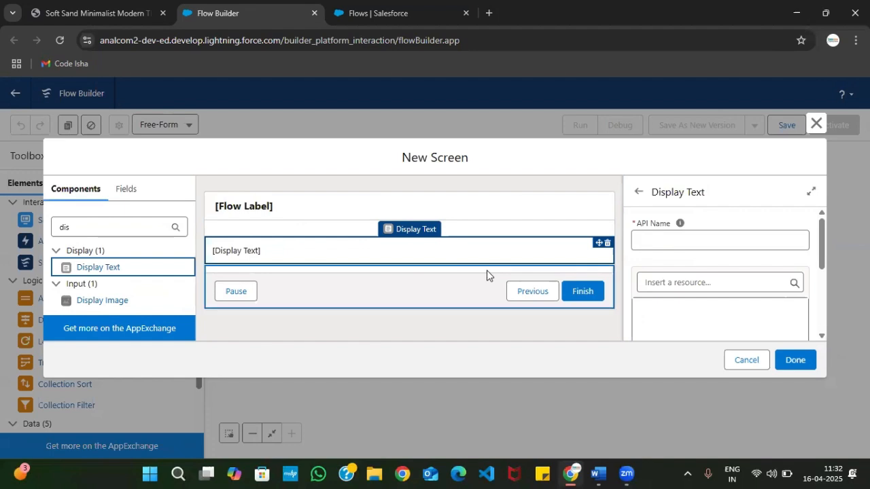
# Set the Display Text component's API name to displaymessage and place the cursor in its empty message body
pyautogui.click(673, 232)
pyautogui.write('displaymessage')
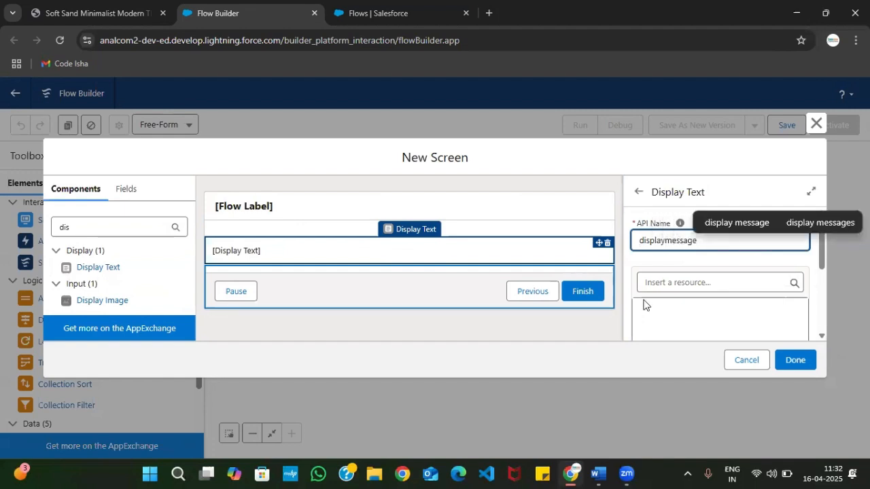
pyautogui.click(640, 318)
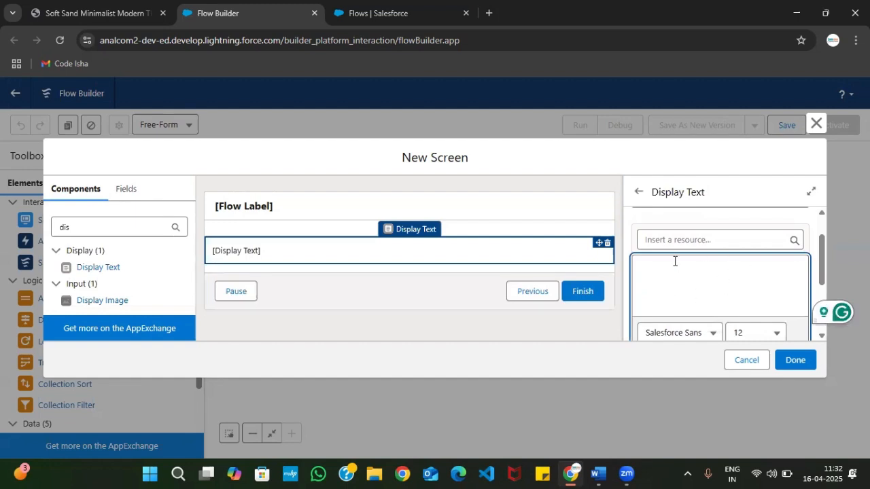
# Copy the three-line message from "Final Price is" to {!OrderName} in the PDF and paste it into the Display Text body in Flow Builder
pyautogui.click(95, 13)
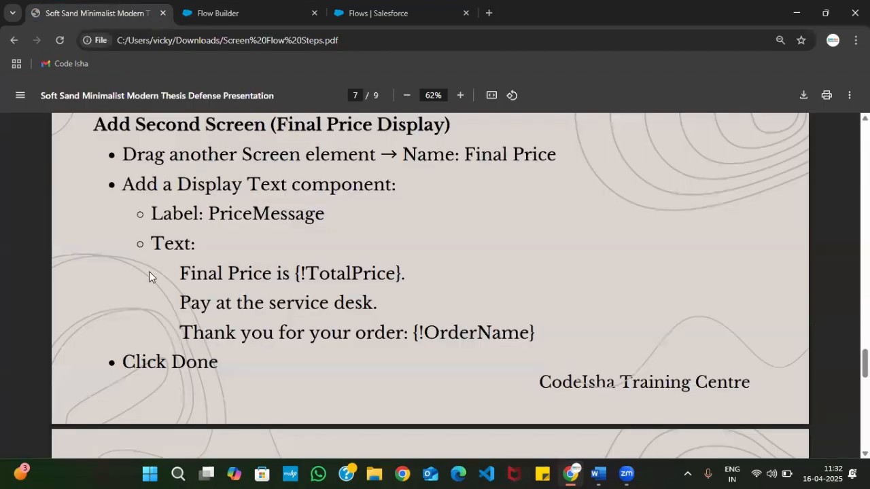
pyautogui.moveTo(151, 239); pyautogui.dragTo(223, 317)
pyautogui.click(197, 281)
pyautogui.moveTo(181, 275); pyautogui.dragTo(229, 323)
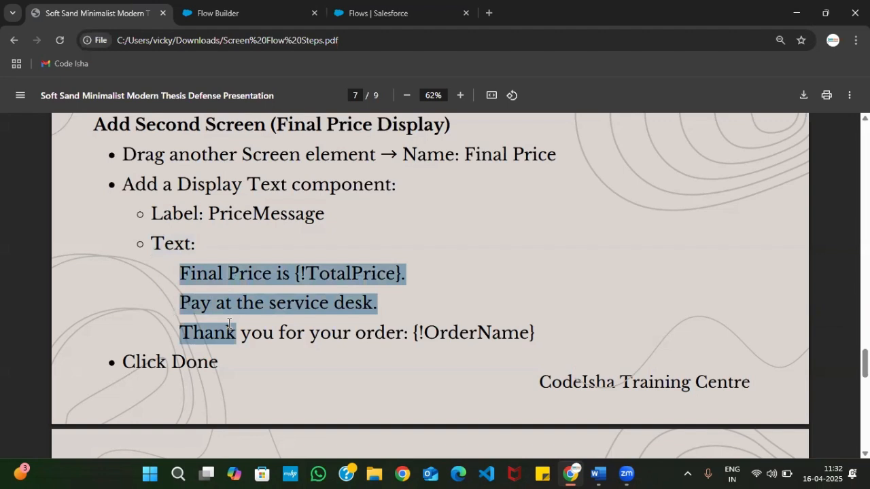
pyautogui.click(220, 293)
pyautogui.moveTo(181, 273); pyautogui.dragTo(549, 329)
pyautogui.hotkey('ctrl', 'c')
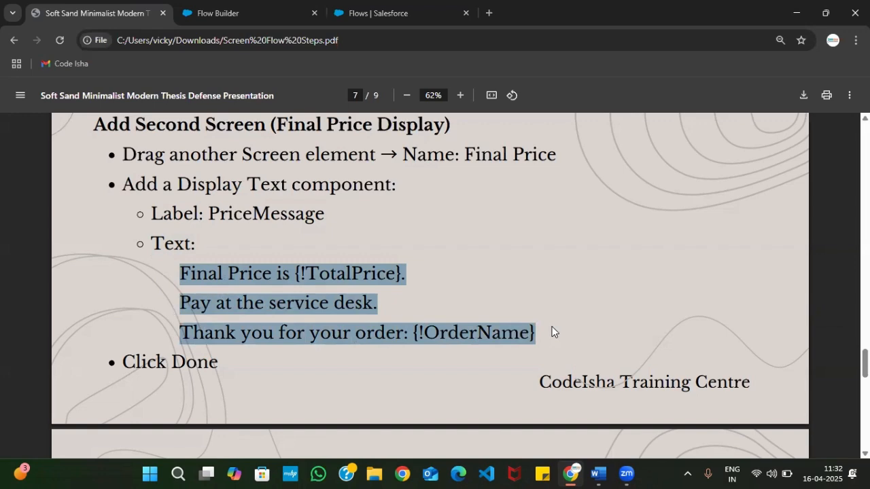
pyautogui.click(219, 13)
pyautogui.click(696, 270)
pyautogui.hotkey('ctrl', 'v')
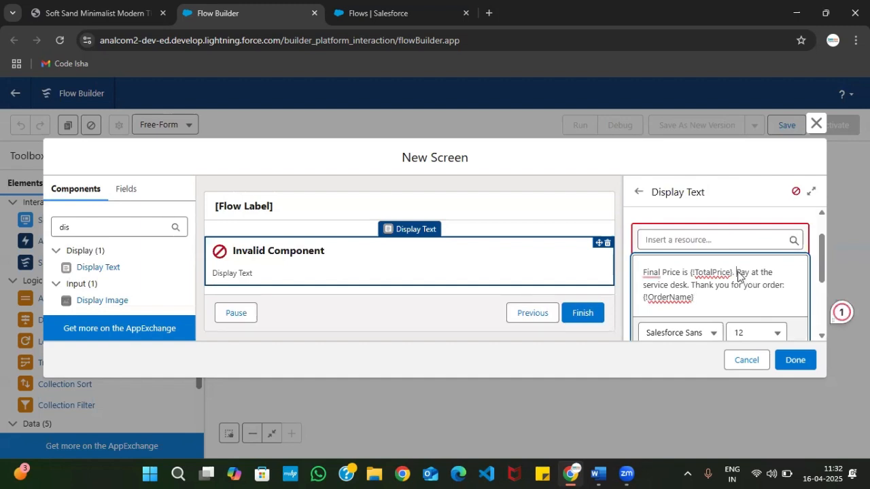
# Split the pasted message into three lines, starting new ones at "Pay at the service desk." and "Thank you for your order:"
pyautogui.press('Return')
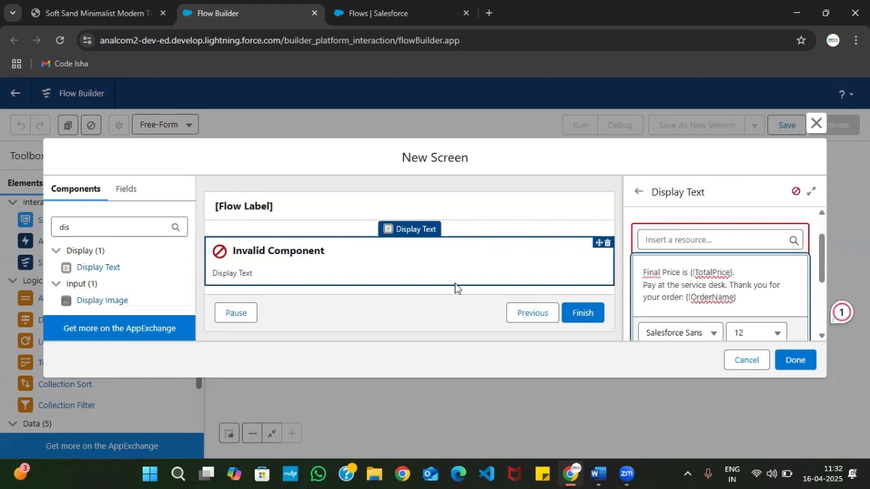
pyautogui.scroll(-1, 712, 268)
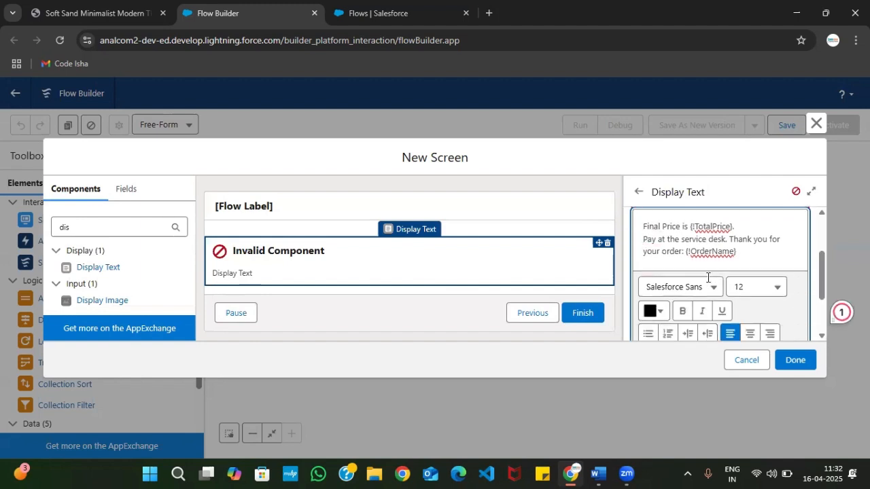
pyautogui.click(757, 253)
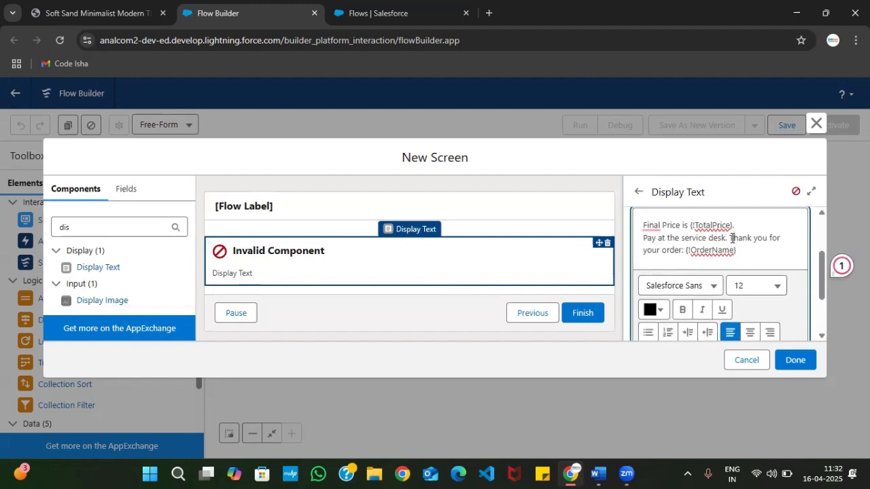
pyautogui.click(731, 237)
pyautogui.press('Return')
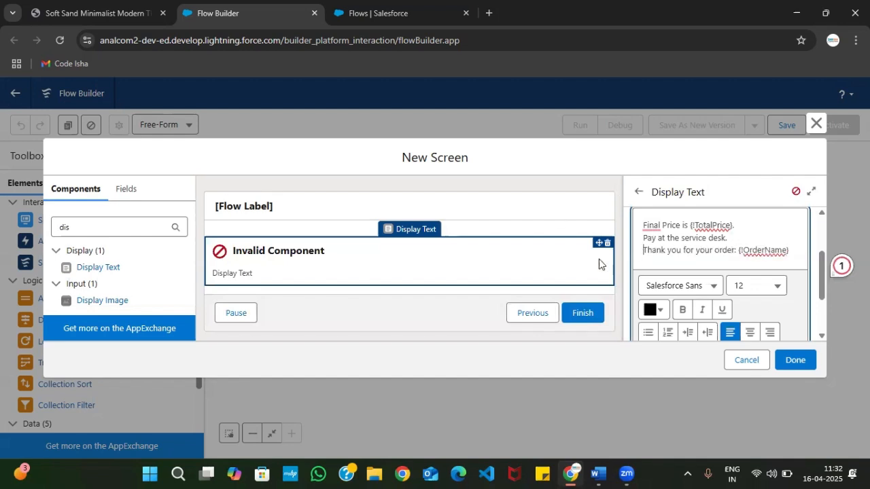
# Replace the pasted {!TotalPrice} text after "Final Price is" with the TotalPrice formula inserted as a resource
pyautogui.scroll(2, 687, 271)
pyautogui.click(697, 281)
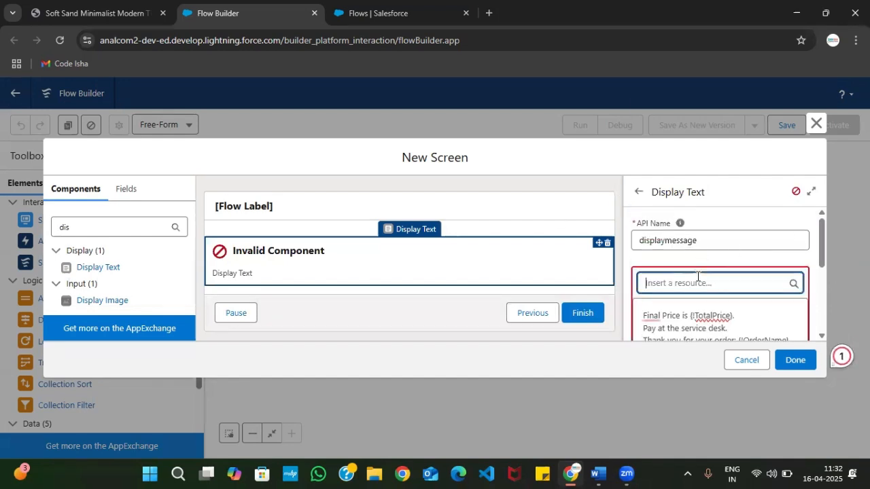
pyautogui.click(750, 304)
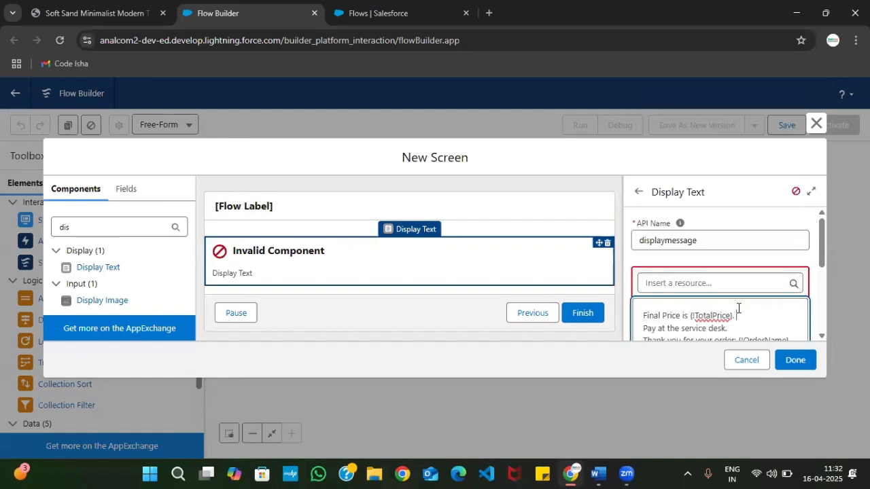
pyautogui.click(691, 315)
pyautogui.hotkey('shift', 'Left')
pyautogui.hotkey('shift', 'Left')
pyautogui.hotkey('shift', 'Left')
pyautogui.hotkey('shift', 'Left')
pyautogui.hotkey('shift', 'Left')
pyautogui.hotkey('shift', 'Left')
pyautogui.hotkey('shift', 'Left')
pyautogui.hotkey('shift', 'Left')
pyautogui.hotkey('shift', 'Left')
pyautogui.hotkey('shift', 'Left')
pyautogui.hotkey('shift', 'Left')
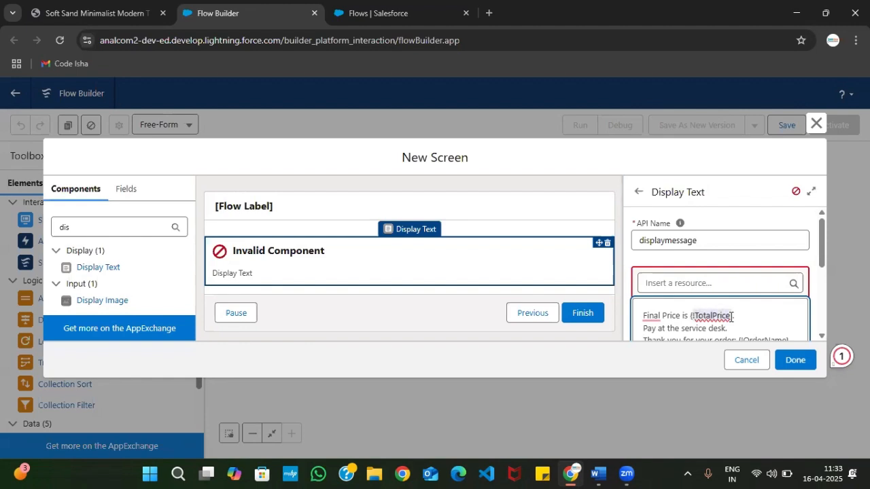
pyautogui.press('BackSpace')
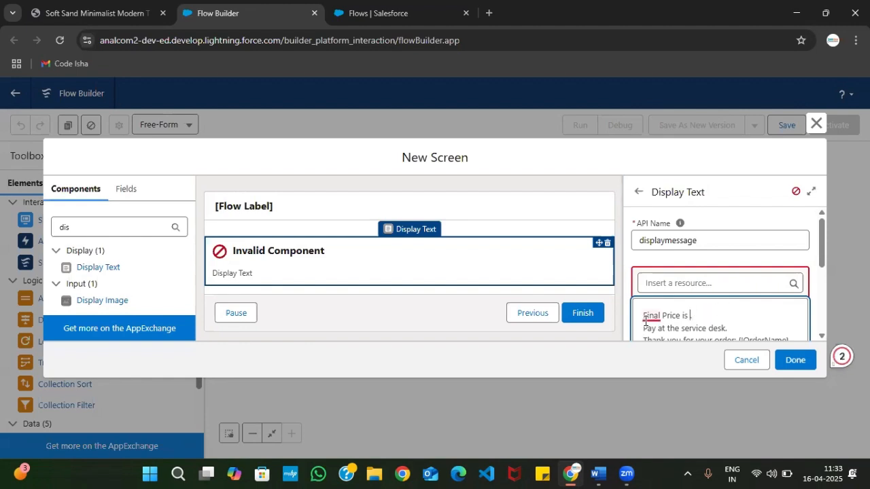
pyautogui.click(686, 281)
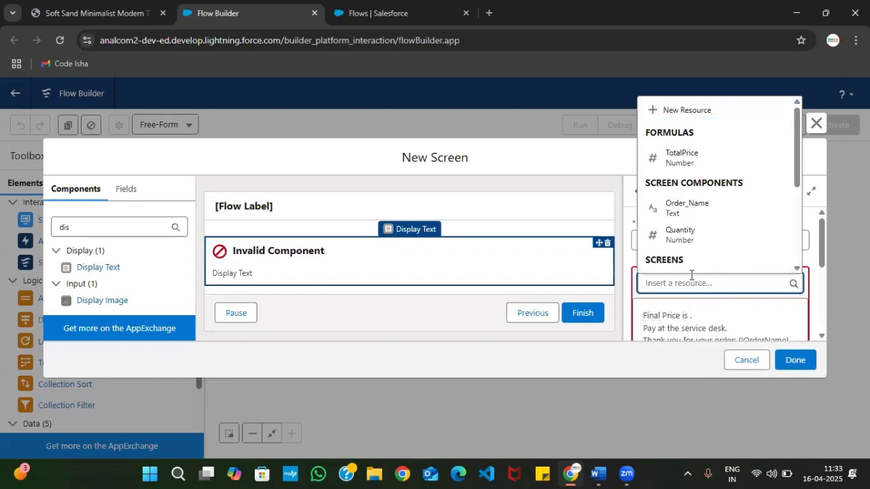
pyautogui.click(689, 158)
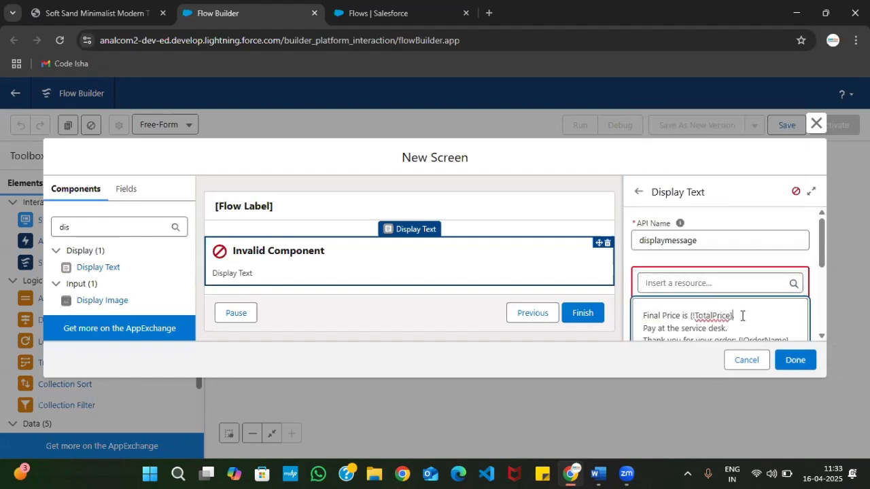
# Replace {!OrderName} after "Thank you for your order:" with the Order_Name screen component inserted as a resource
pyautogui.scroll(-1, 743, 316)
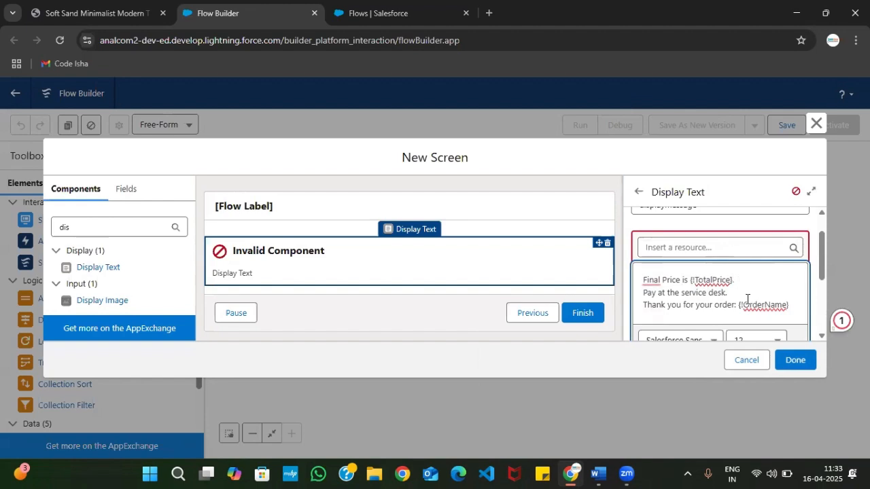
pyautogui.doubleClick(740, 305)
pyautogui.press('BackSpace')
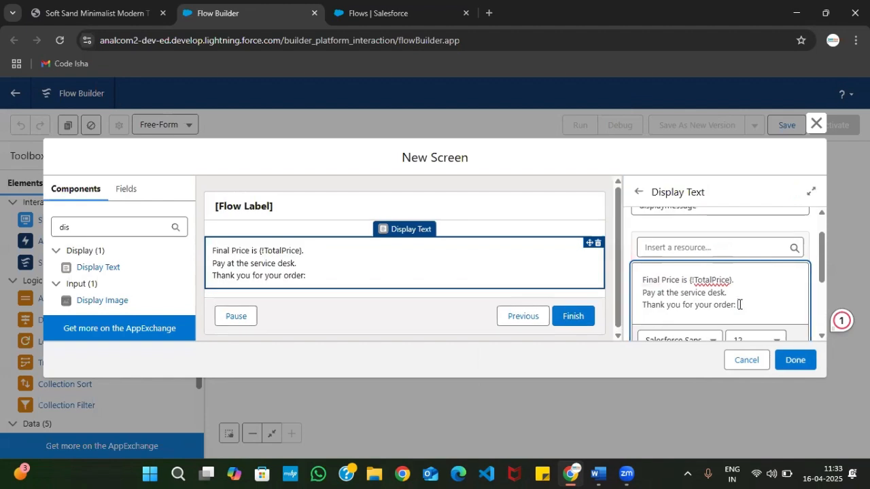
pyautogui.click(701, 247)
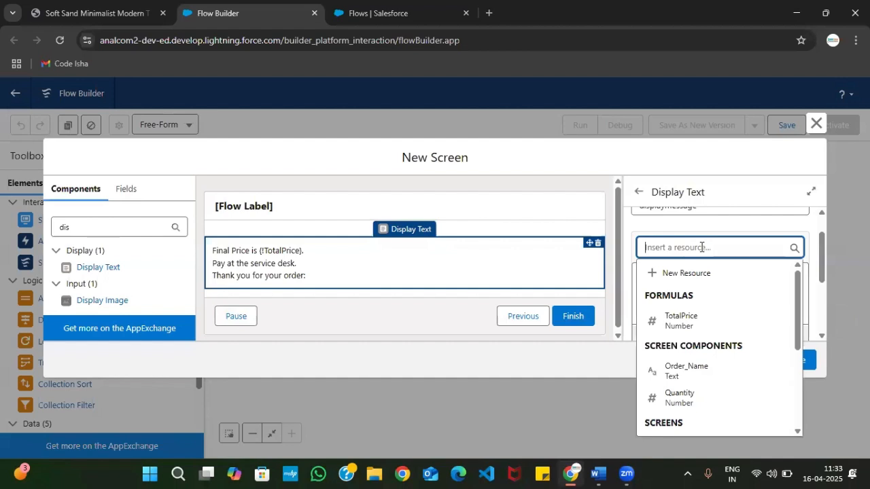
pyautogui.click(703, 373)
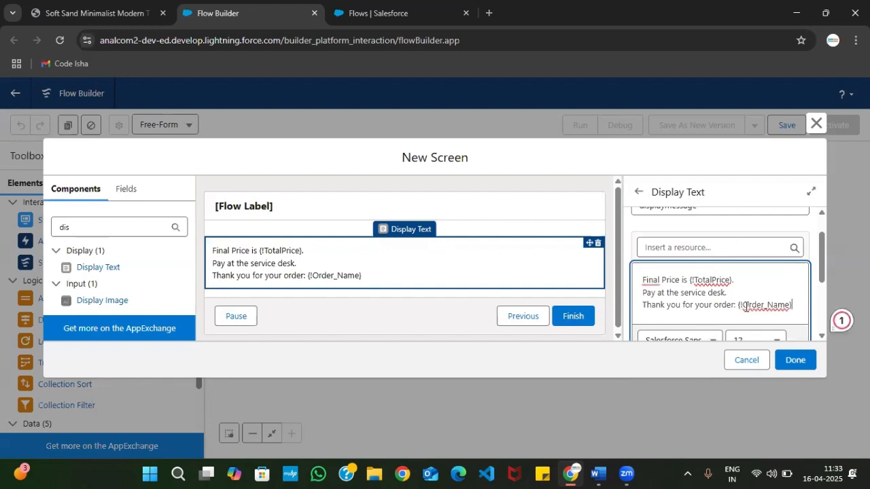
# Format the {!TotalPrice} reference in the message as bold with the magenta text color #ED33DB
pyautogui.scroll(-1, 732, 290)
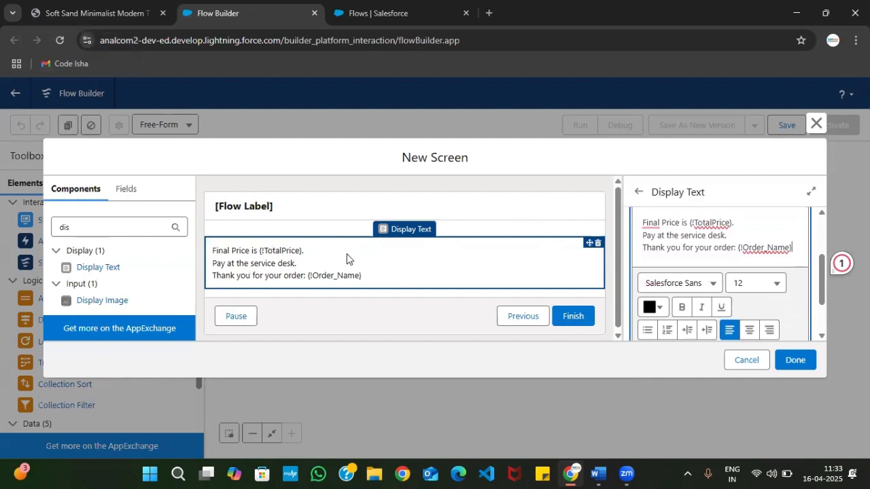
pyautogui.scroll(1, 770, 272)
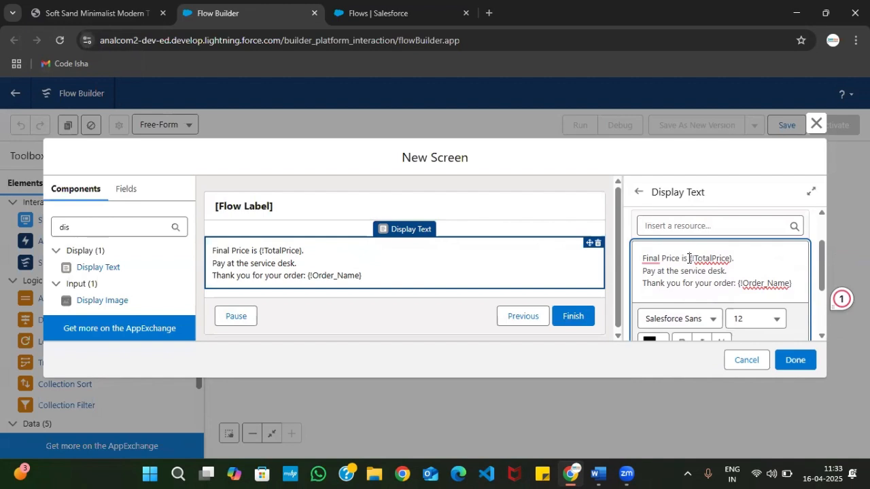
pyautogui.hotkey('shift', 'End')
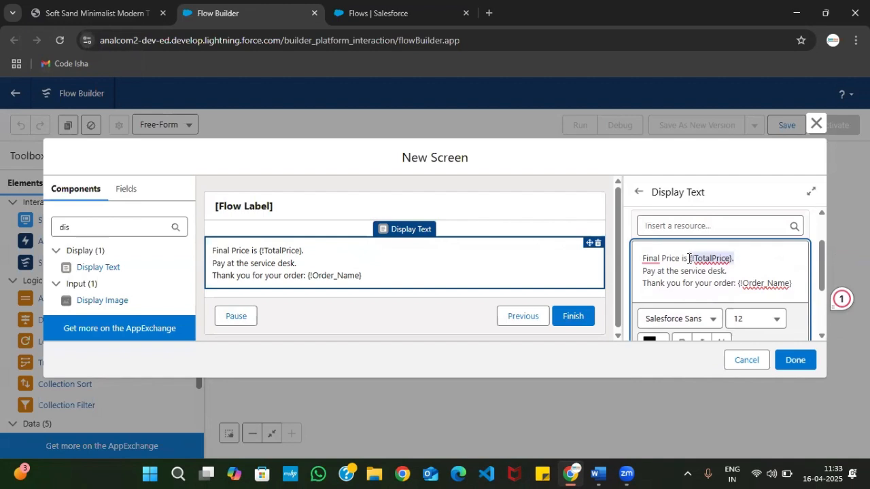
pyautogui.scroll(-1, 677, 299)
pyautogui.click(683, 303)
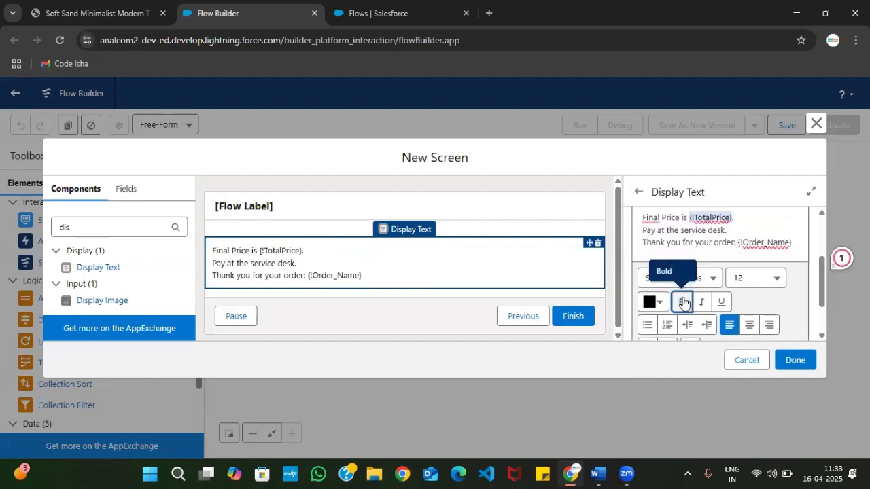
pyautogui.click(653, 301)
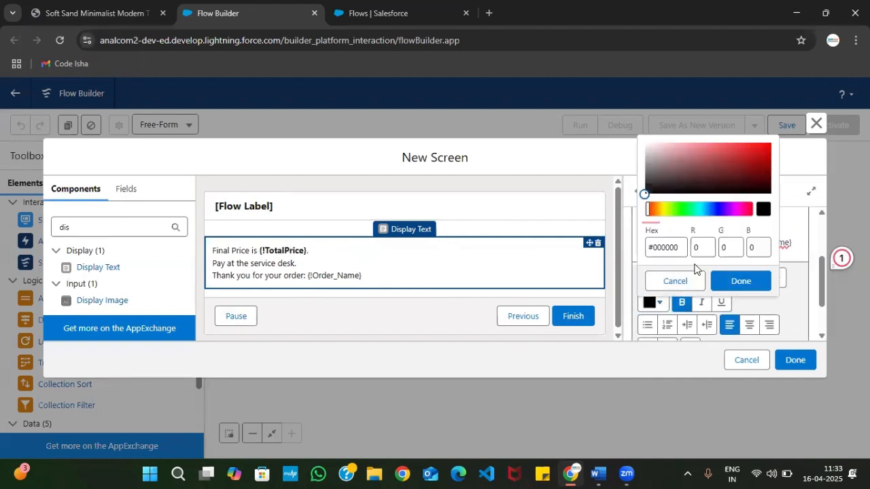
pyautogui.click(734, 210)
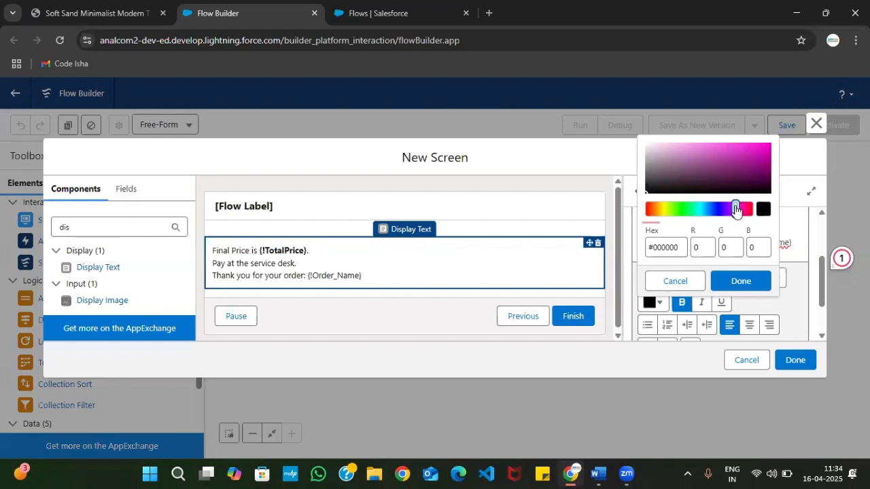
pyautogui.click(744, 147)
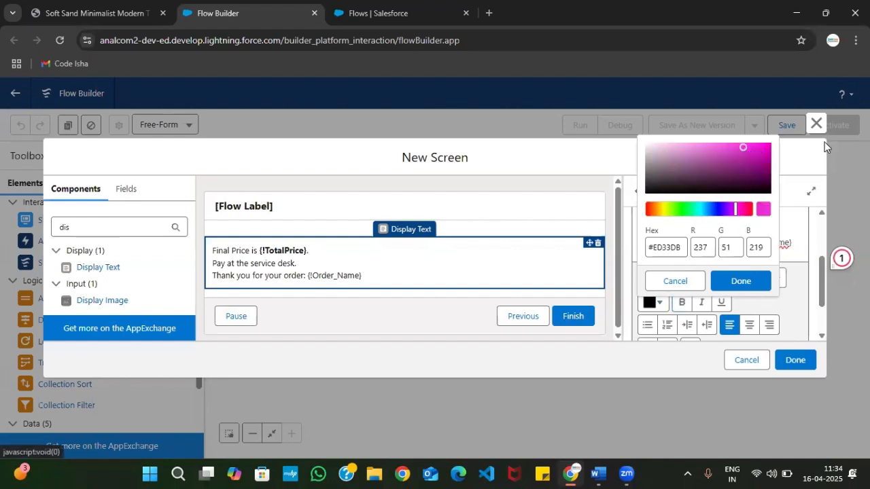
pyautogui.click(747, 281)
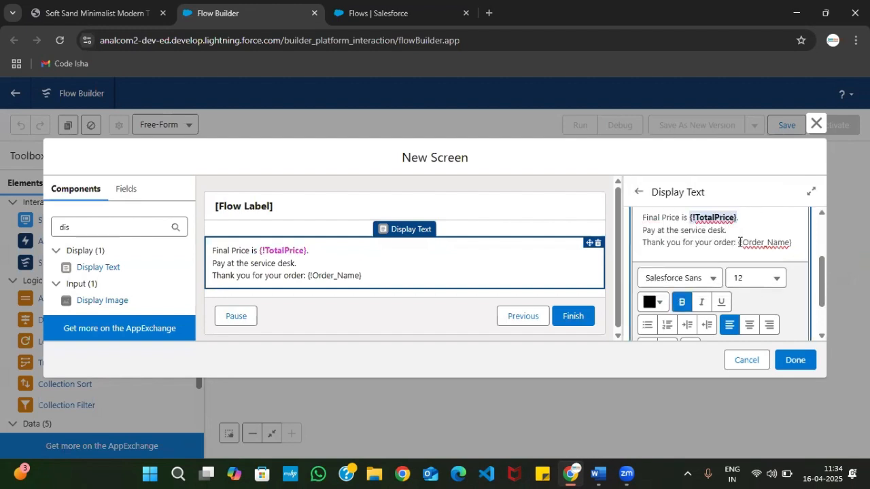
# Format the {!Order_Name} reference in the last message line as bold with the red text color #F43030
pyautogui.click(736, 242)
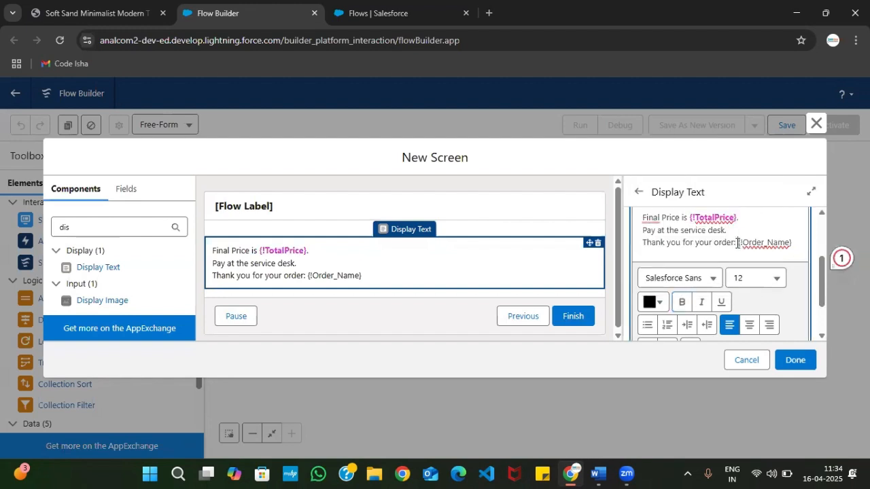
pyautogui.hotkey('shift', 'End')
pyautogui.click(681, 302)
pyautogui.click(661, 309)
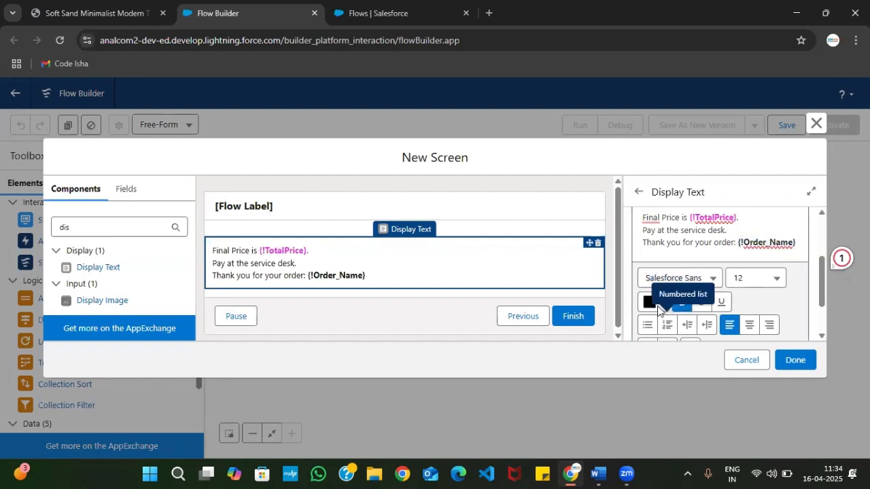
pyautogui.click(649, 302)
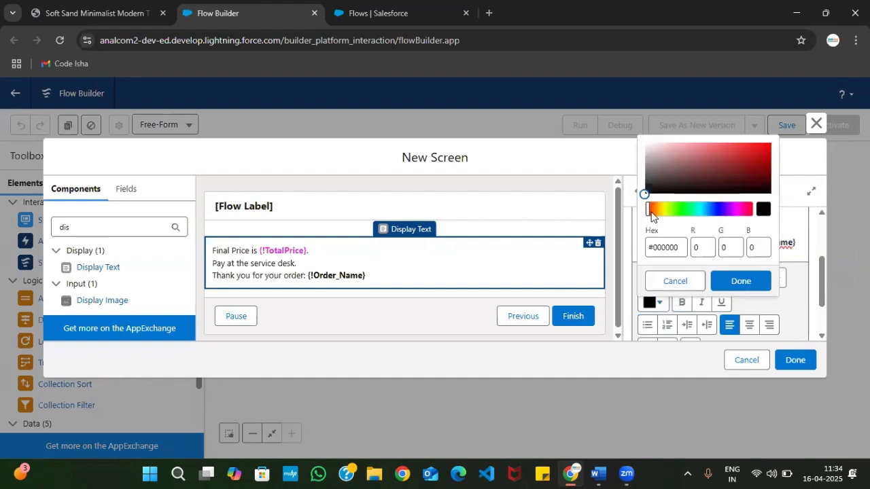
pyautogui.click(745, 146)
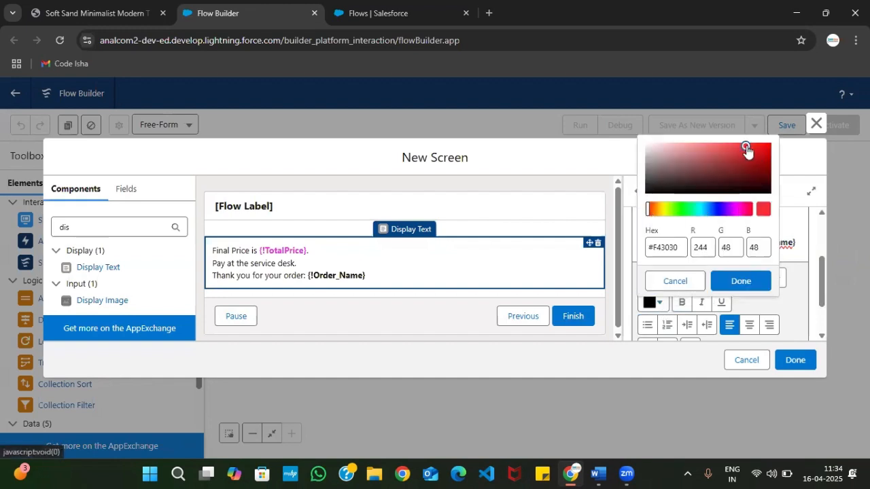
pyautogui.click(748, 281)
pyautogui.click(785, 217)
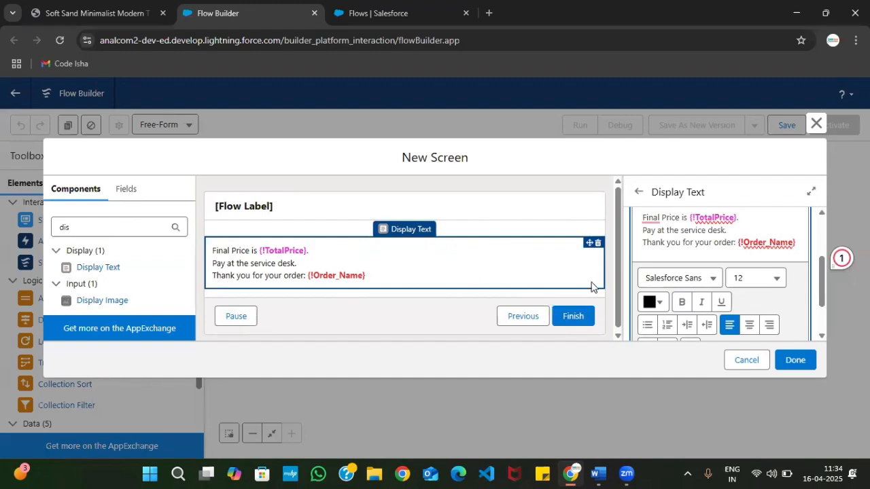
# Check Steps 05 and 06 of the PDF for how to connect, save and activate the flow, and return to Flow Builder
pyautogui.click(63, 10)
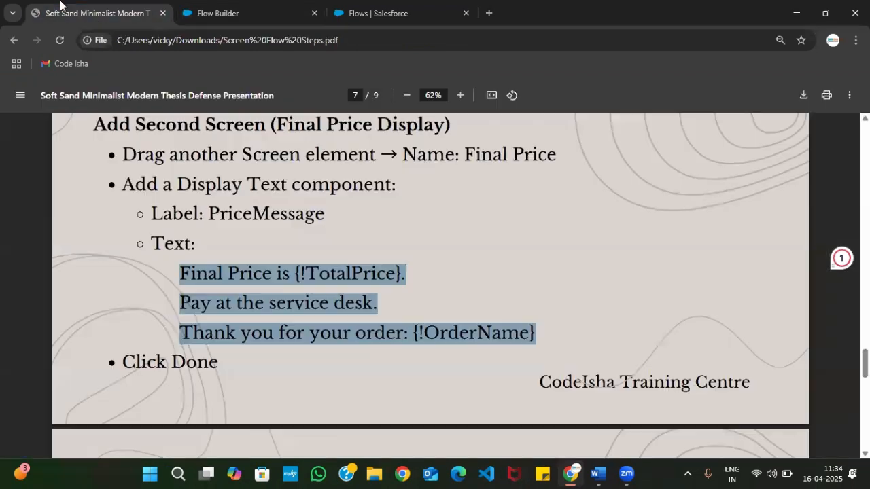
pyautogui.scroll(2, 238, 265)
pyautogui.scroll(-2, 239, 272)
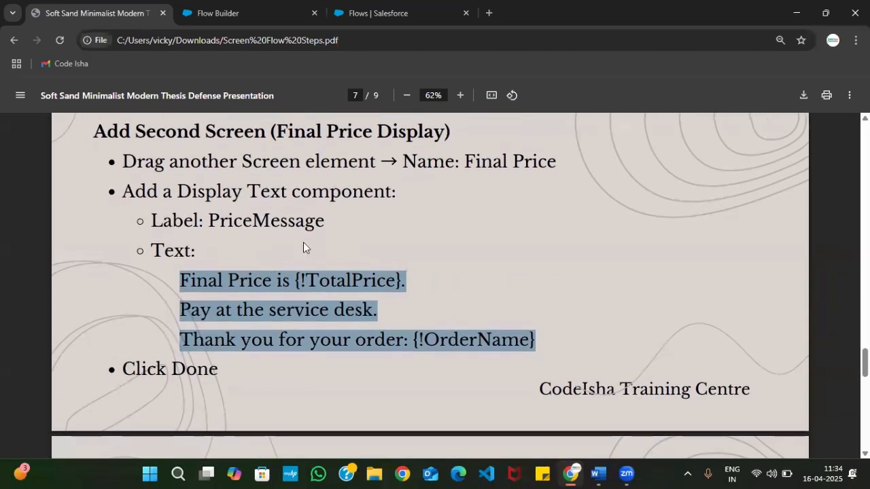
pyautogui.scroll(2, 303, 242)
pyautogui.scroll(-10, 292, 286)
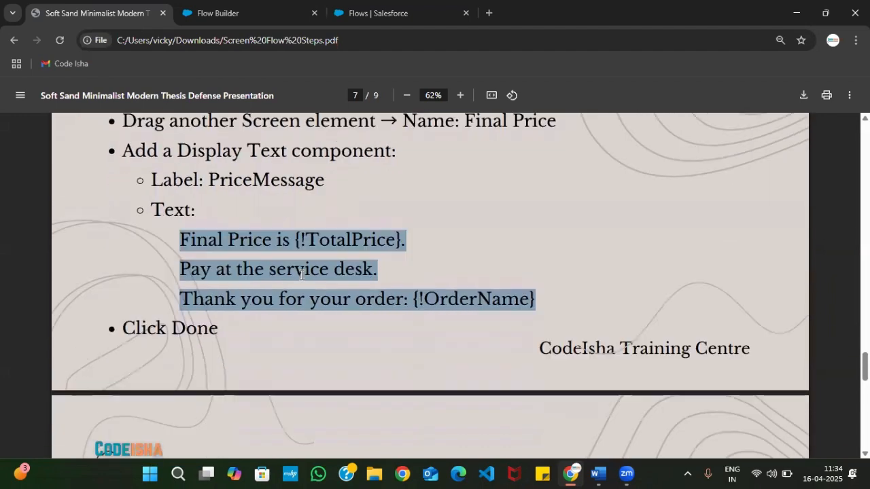
pyautogui.scroll(-2, 283, 305)
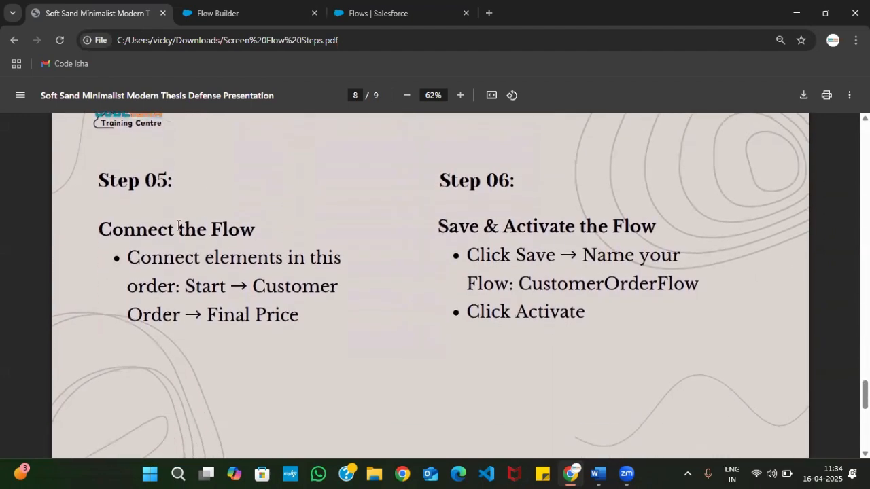
pyautogui.click(208, 5)
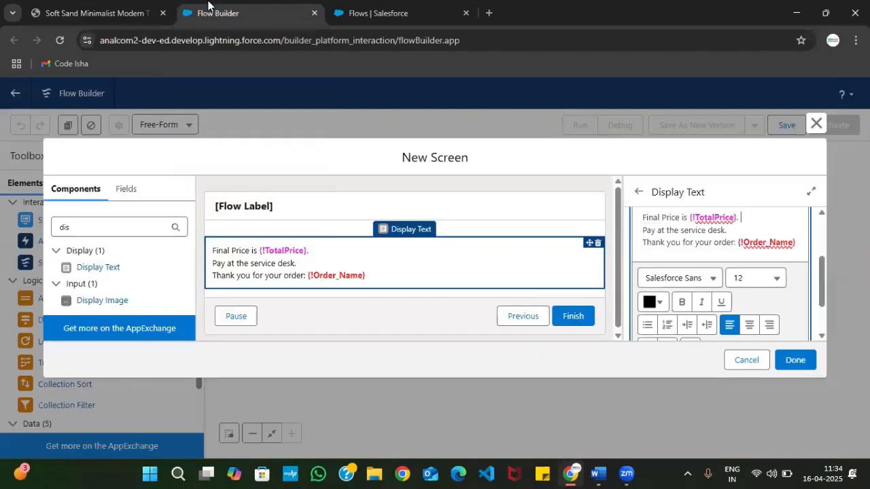
# Finish the final message screen, and check Step 05 of the PDF for the order in which to connect the elements
pyautogui.click(792, 359)
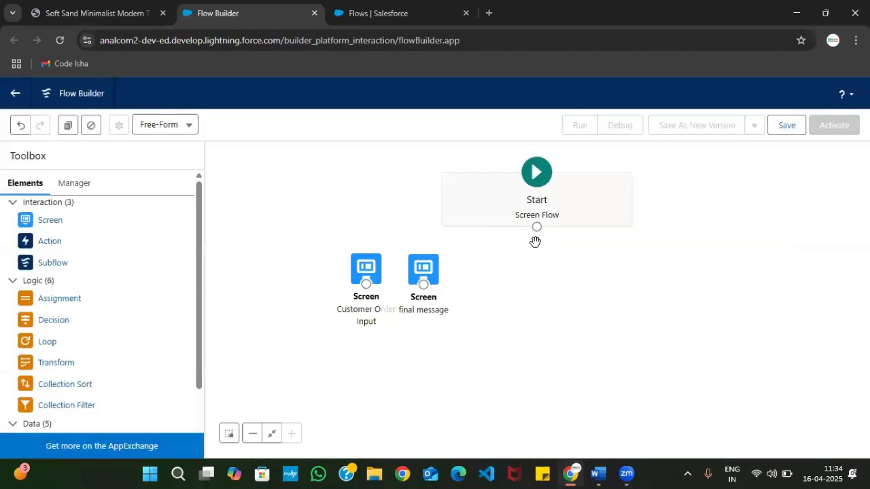
pyautogui.click(73, 5)
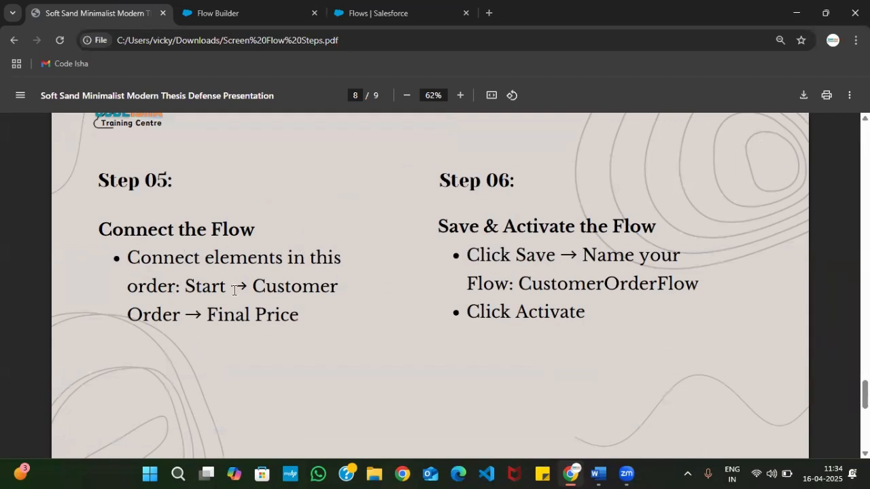
pyautogui.moveTo(185, 287); pyautogui.dragTo(343, 289)
pyautogui.moveTo(204, 317); pyautogui.dragTo(307, 318)
pyautogui.click(228, 12)
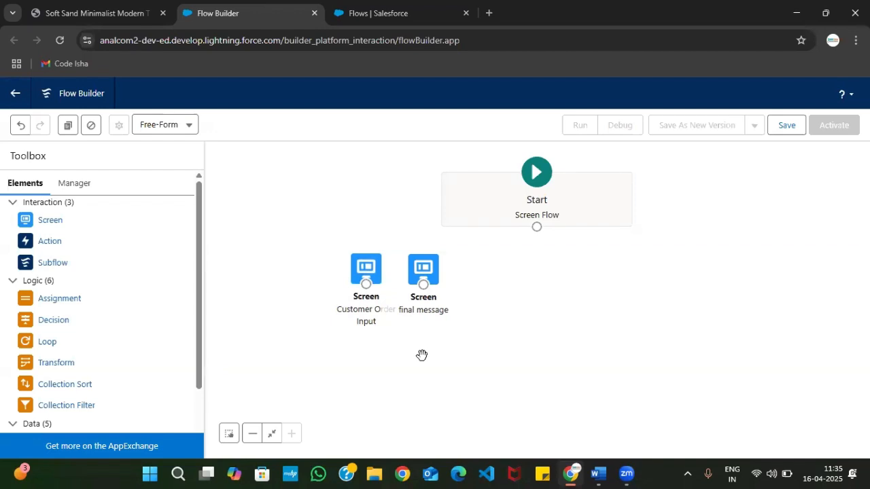
# Space out the two screens on the canvas and connect Start to Customer Order Input, then Customer Order Input to final message
pyautogui.moveTo(344, 252)
pyautogui.mouseDown()
pyautogui.moveTo(397, 271)
pyautogui.moveTo(350, 248)
pyautogui.mouseUp()
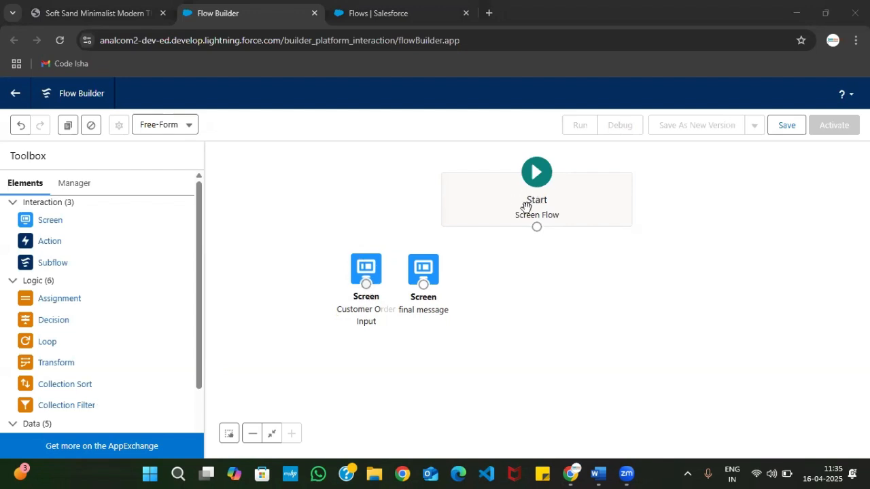
pyautogui.moveTo(428, 272); pyautogui.dragTo(589, 304)
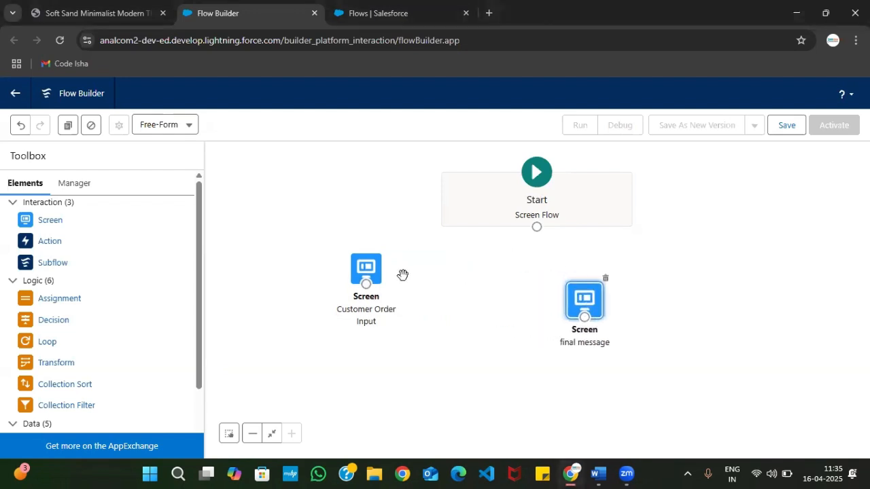
pyautogui.moveTo(373, 273); pyautogui.dragTo(474, 256)
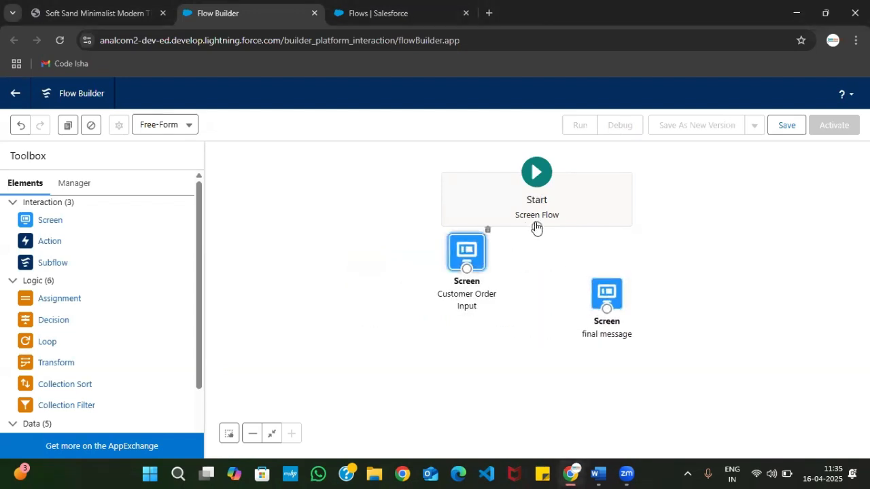
pyautogui.moveTo(537, 227); pyautogui.dragTo(469, 264)
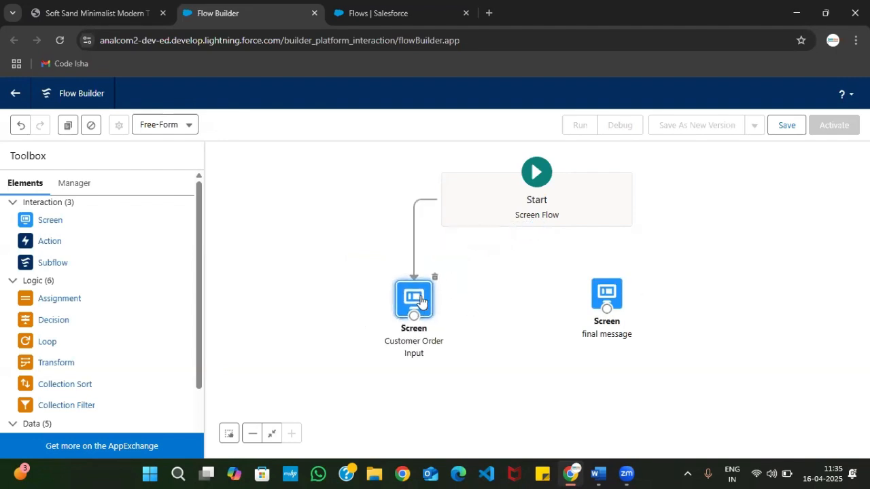
pyautogui.moveTo(412, 316); pyautogui.dragTo(601, 313)
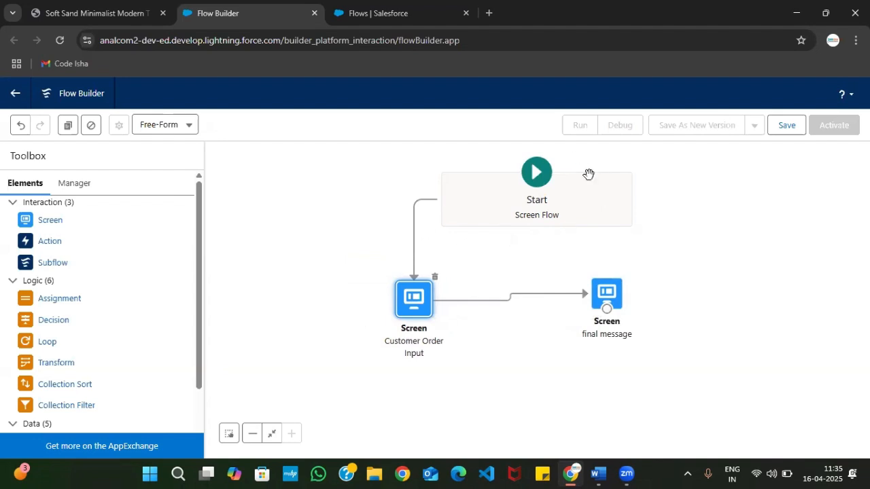
# Read Step 06 of the PDF on saving and activating the flow, and return to Flow Builder
pyautogui.click(51, 8)
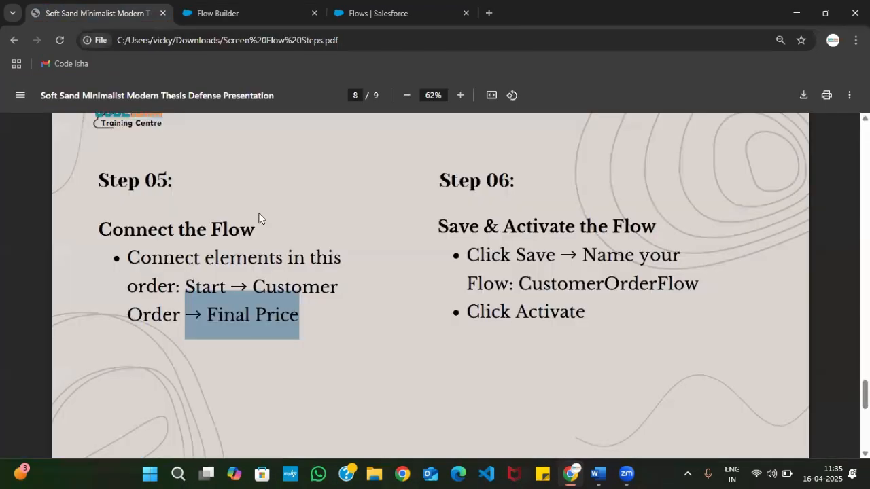
pyautogui.click(311, 307)
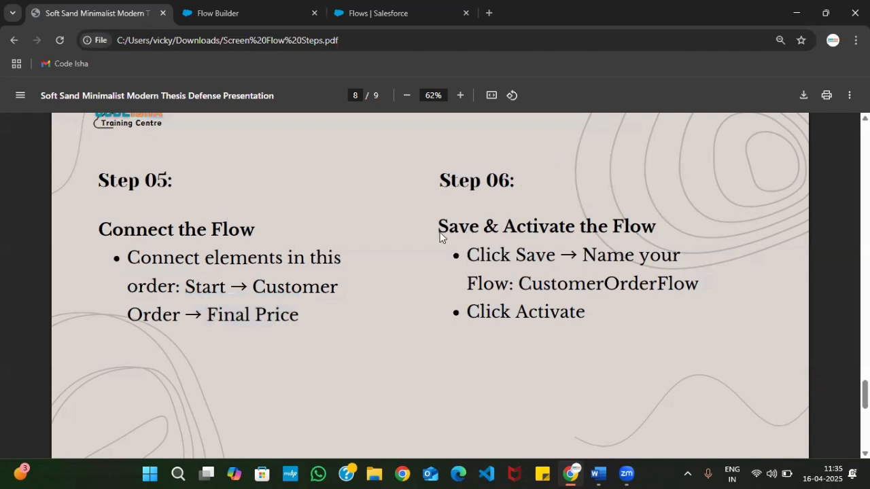
pyautogui.moveTo(438, 231); pyautogui.dragTo(667, 222)
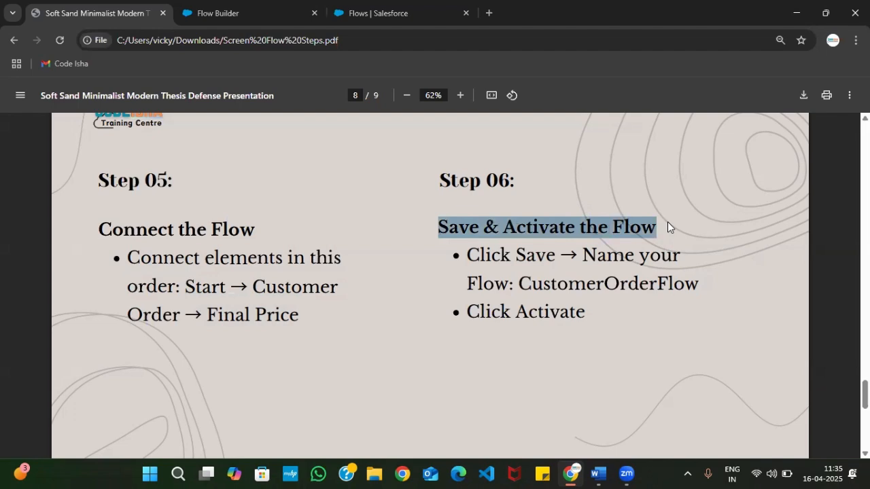
pyautogui.click(217, 12)
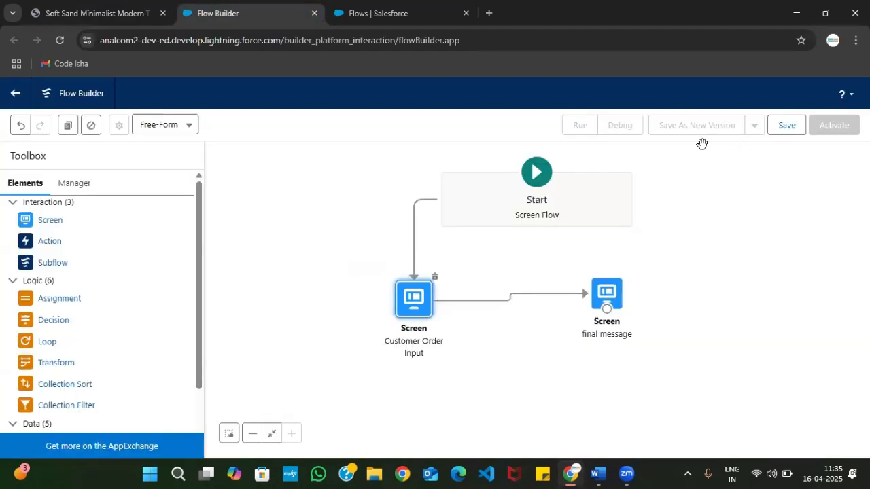
# Save the flow with the label "Simple Customer Order Input" and the API name Simple_Customer_Order_Input
pyautogui.click(785, 125)
pyautogui.click(263, 225)
pyautogui.write('Simp')
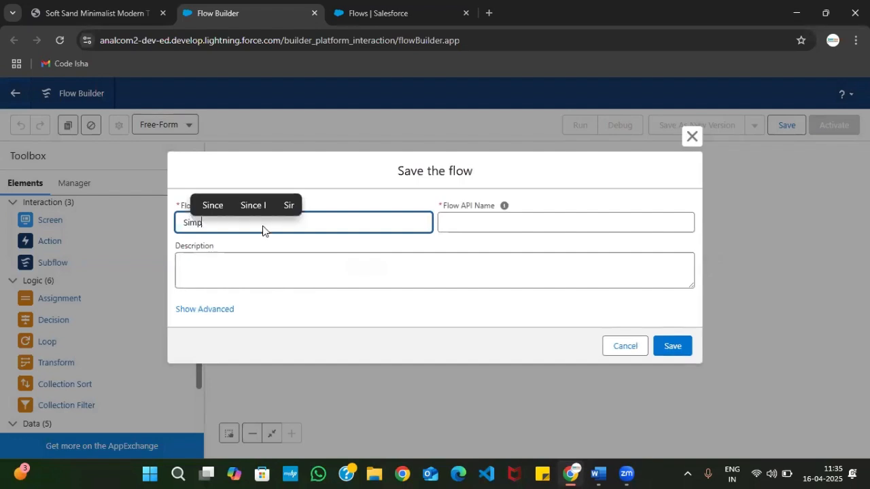
pyautogui.write('le Cust')
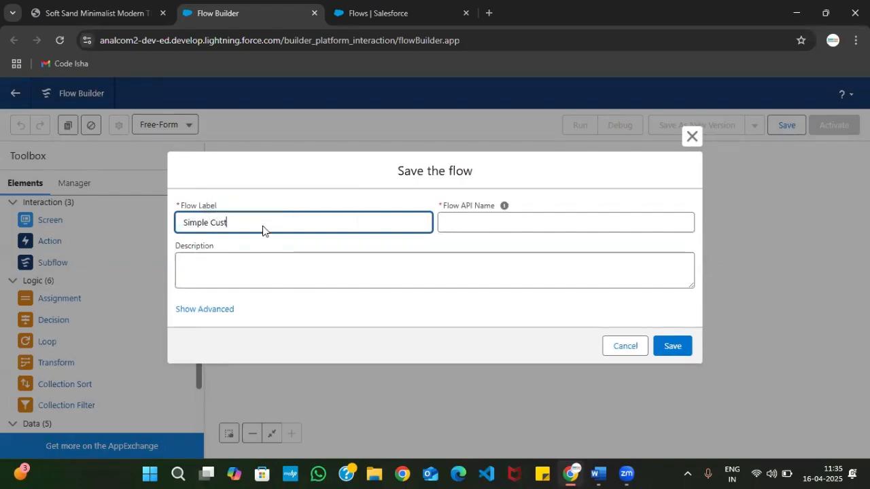
pyautogui.write('omer ')
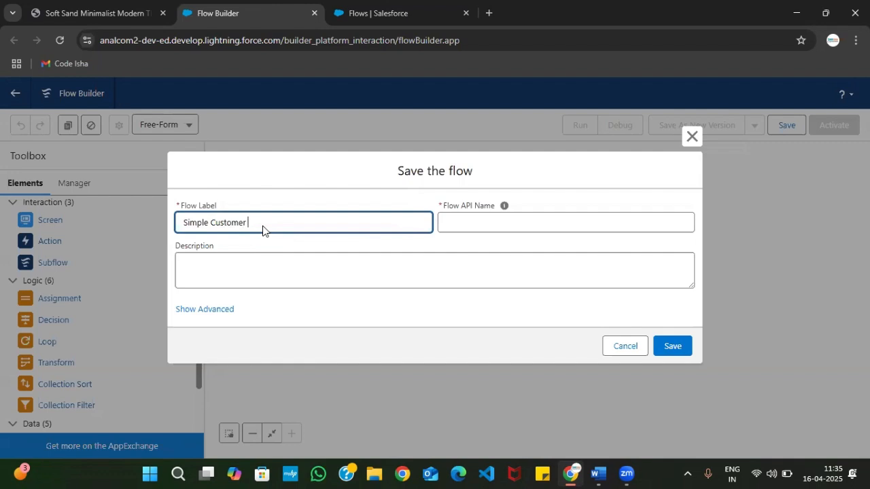
pyautogui.write('Order Input')
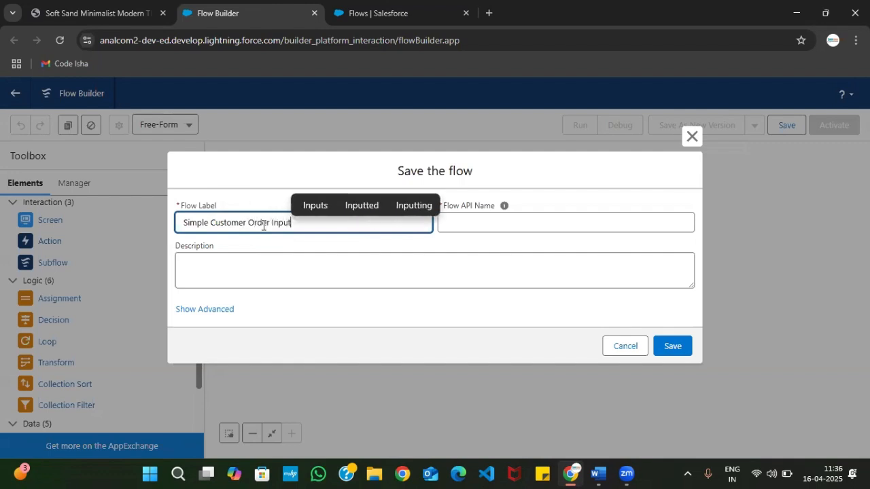
pyautogui.press('Tab')
pyautogui.press('Tab')
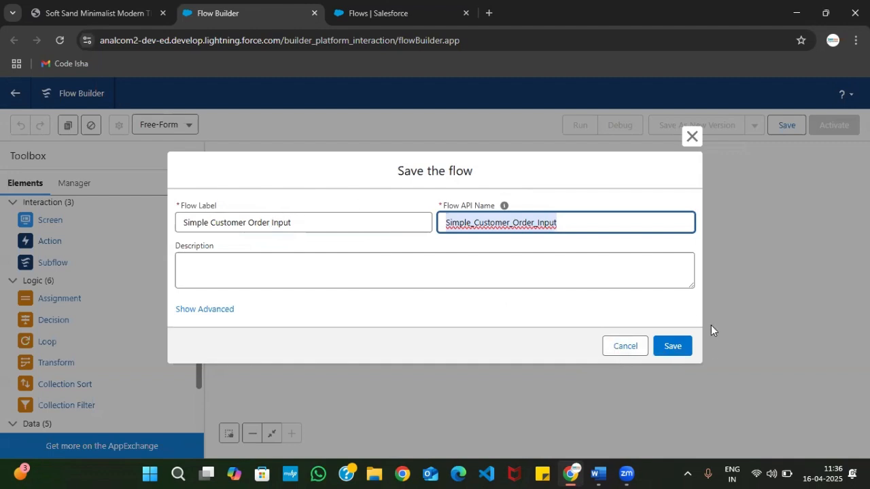
pyautogui.click(671, 346)
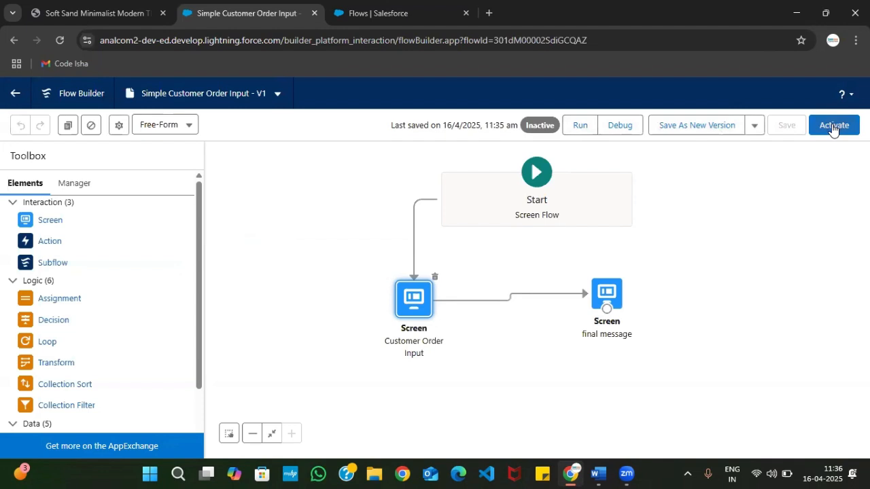
# Run the flow with Order Name "Dosa" and Quantity 2, and check the price line on the final message screen
pyautogui.click(579, 126)
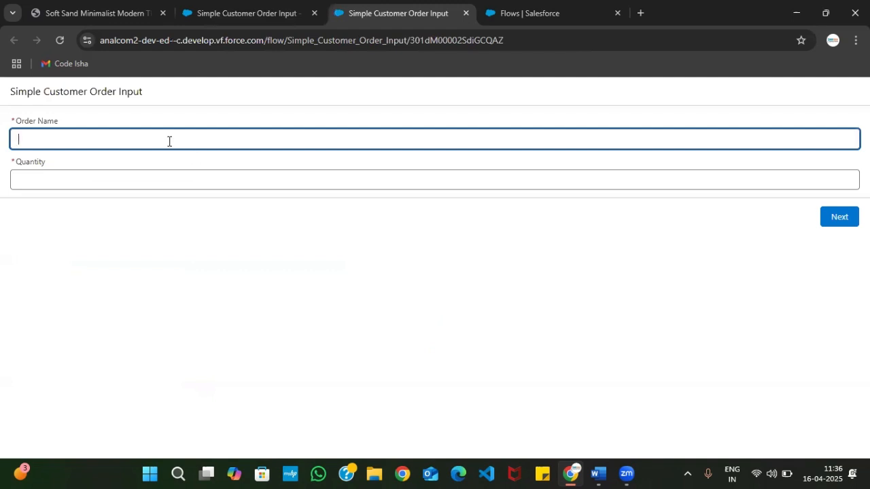
pyautogui.write('Dosa')
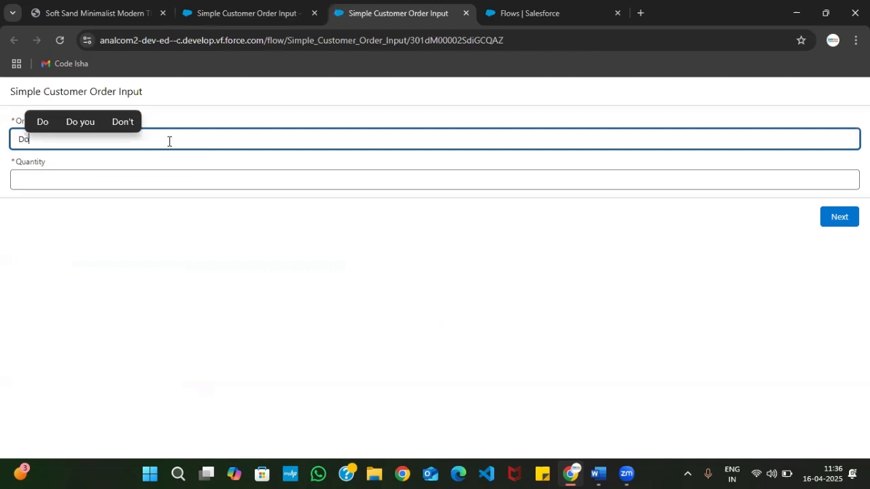
pyautogui.click(153, 187)
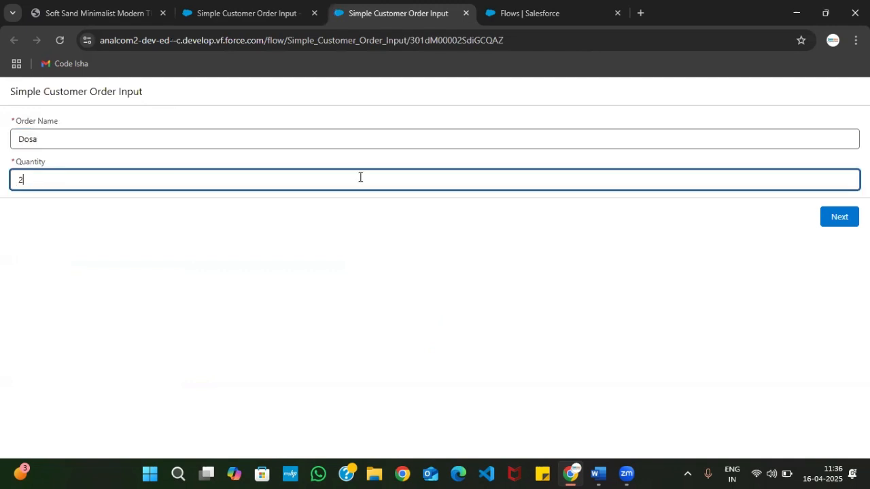
pyautogui.click(840, 216)
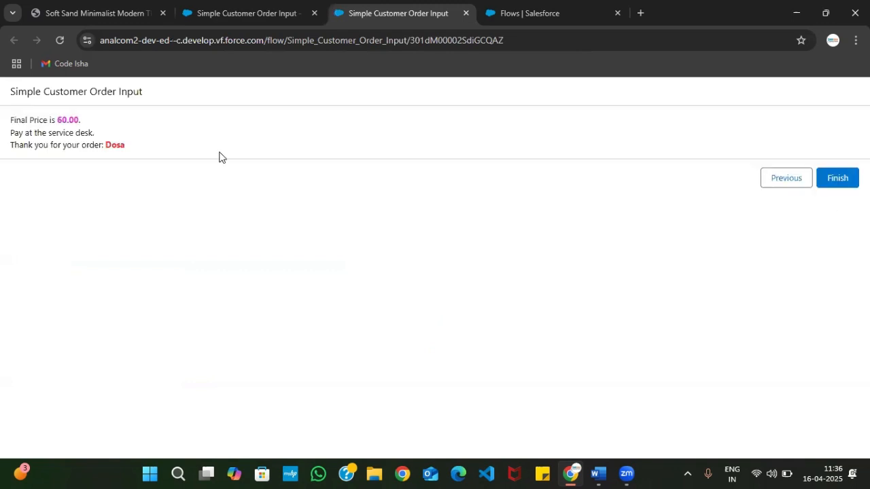
pyautogui.moveTo(10, 120); pyautogui.dragTo(96, 124)
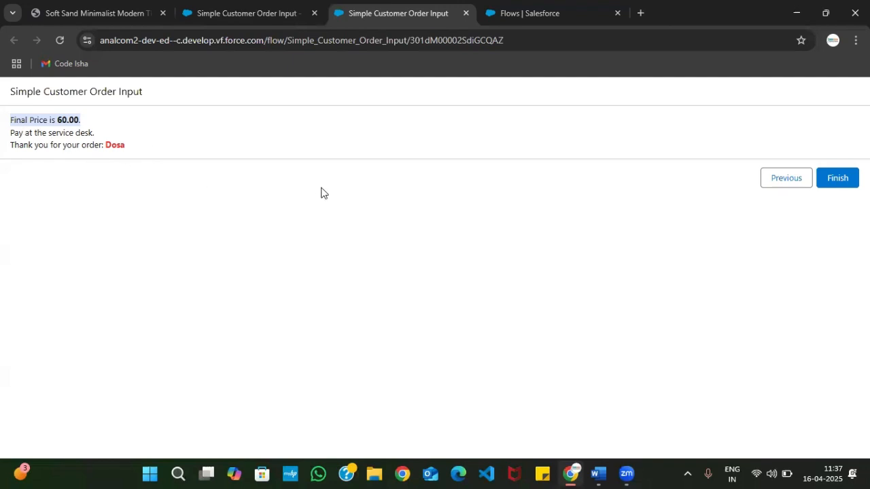
pyautogui.click(606, 337)
pyautogui.moveTo(211, 261)
pyautogui.mouseDown()
pyautogui.moveTo(261, 260)
pyautogui.moveTo(289, 285)
pyautogui.moveTo(275, 293)
pyautogui.mouseUp()
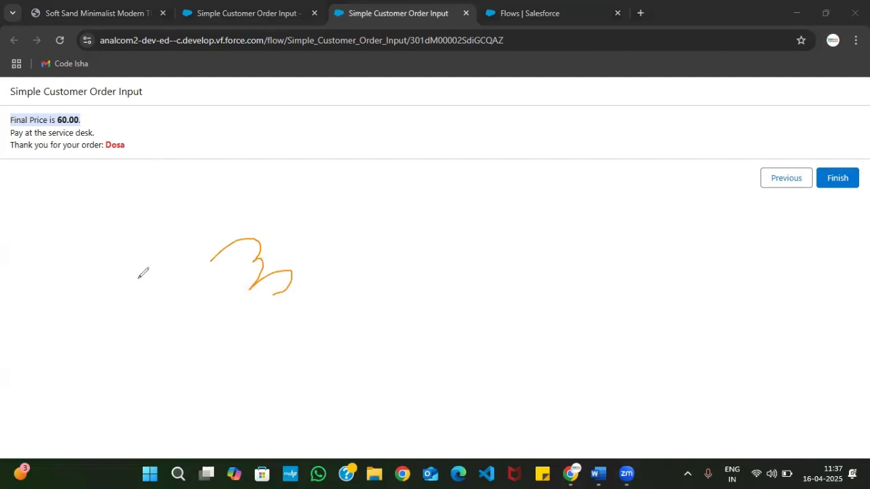
pyautogui.moveTo(252, 226)
pyautogui.mouseDown()
pyautogui.moveTo(322, 247)
pyautogui.moveTo(301, 282)
pyautogui.mouseUp()
pyautogui.moveTo(329, 196)
pyautogui.mouseDown()
pyautogui.moveTo(375, 215)
pyautogui.moveTo(330, 197)
pyautogui.mouseUp()
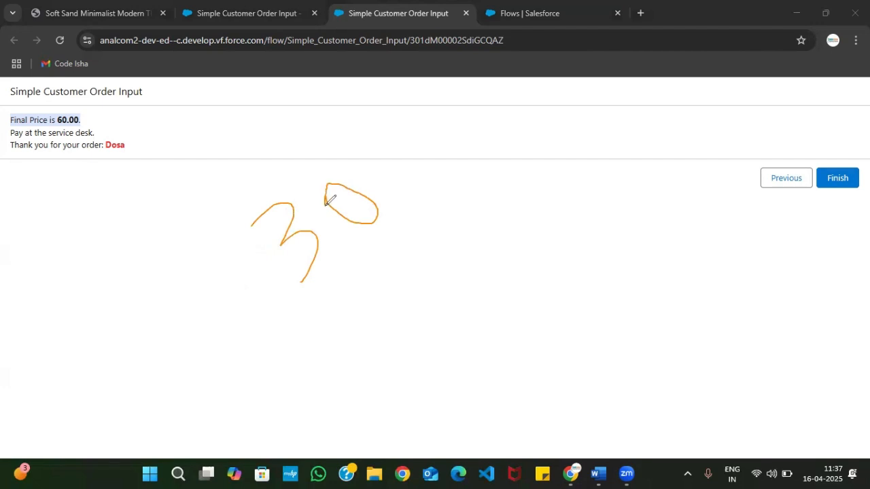
pyautogui.moveTo(425, 222)
pyautogui.mouseDown()
pyautogui.moveTo(414, 190)
pyautogui.moveTo(485, 213)
pyautogui.mouseUp()
pyautogui.moveTo(482, 163)
pyautogui.mouseDown()
pyautogui.moveTo(498, 166)
pyautogui.moveTo(537, 141)
pyautogui.mouseUp()
pyautogui.moveTo(432, 250)
pyautogui.mouseDown()
pyautogui.moveTo(442, 301)
pyautogui.moveTo(436, 289)
pyautogui.mouseUp()
pyautogui.moveTo(473, 254)
pyautogui.mouseDown()
pyautogui.moveTo(462, 236)
pyautogui.moveTo(477, 266)
pyautogui.moveTo(473, 252)
pyautogui.mouseUp()
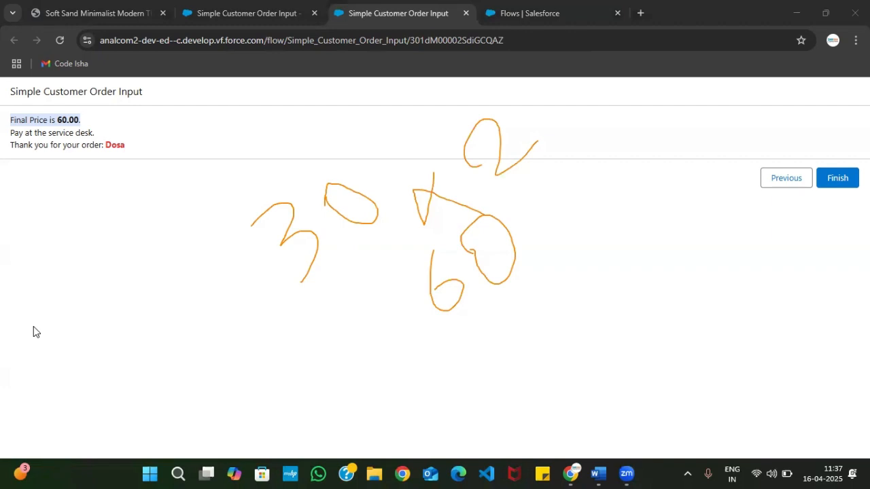
pyautogui.click(205, 223)
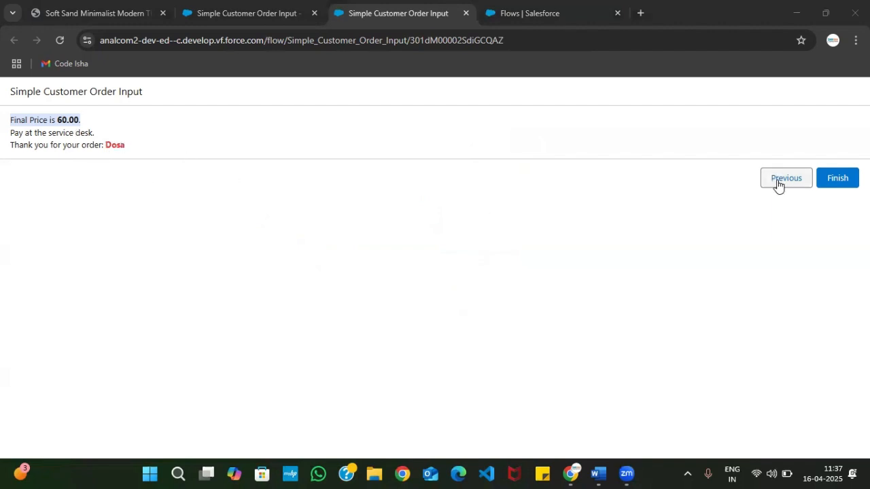
# Reopen the Customer Order Input screen in Flow Builder and enable Show Help Text in its header configuration
pyautogui.click(238, 5)
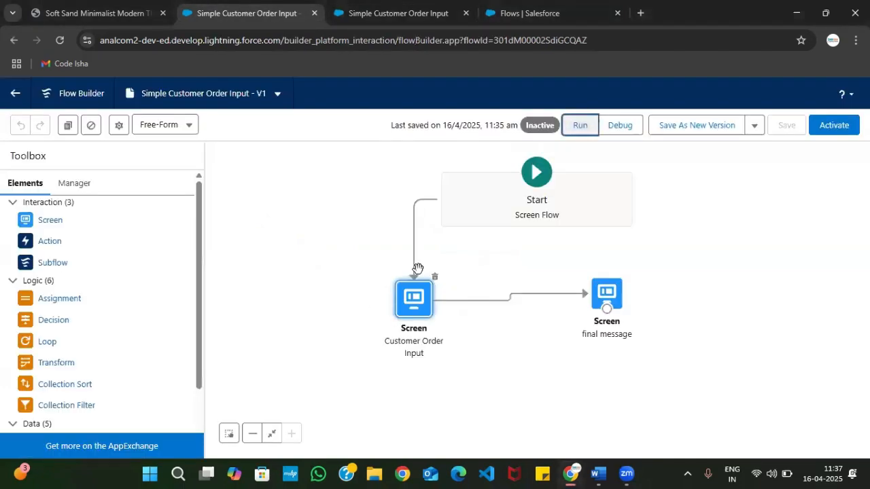
pyautogui.doubleClick(415, 310)
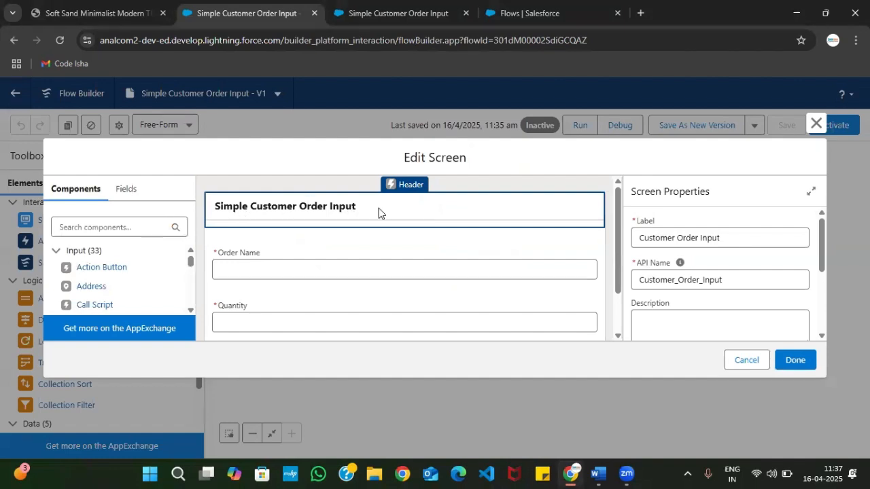
pyautogui.scroll(-5, 711, 279)
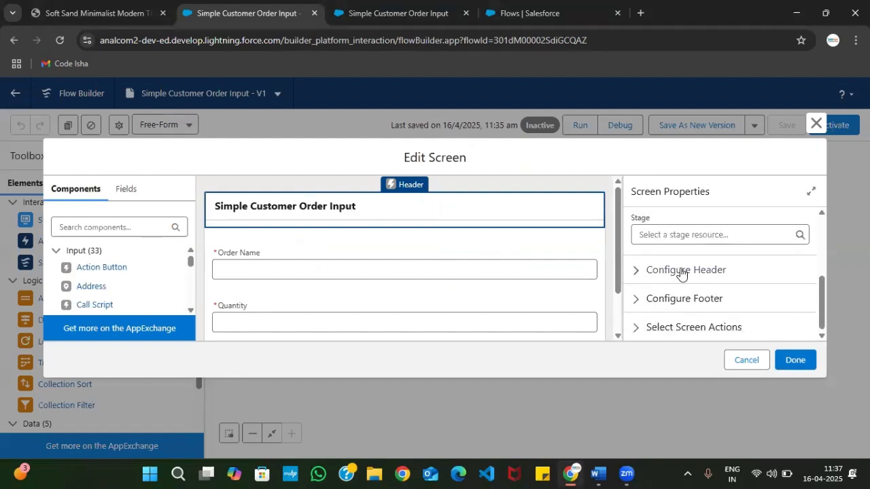
pyautogui.click(672, 273)
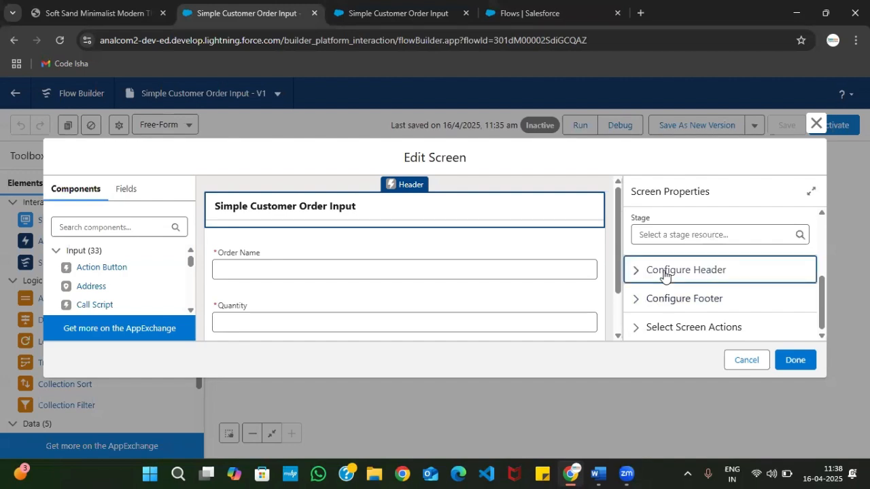
pyautogui.scroll(-1, 647, 320)
pyautogui.click(637, 269)
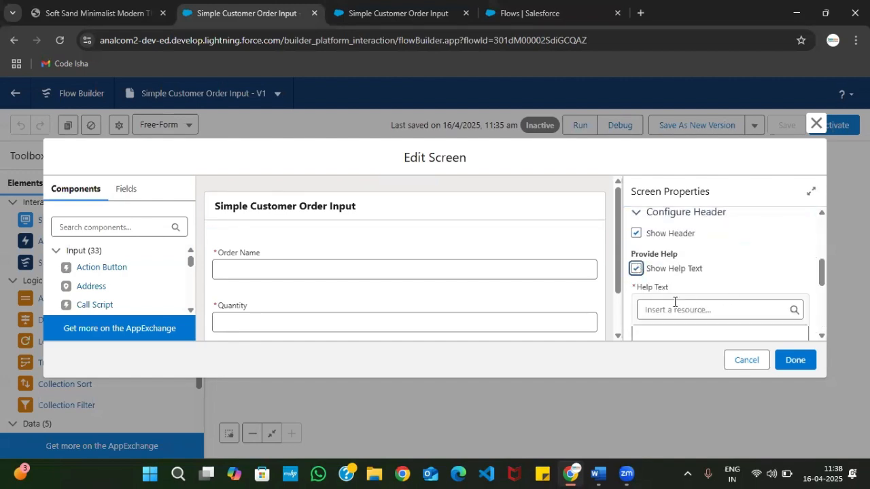
# Enter "Each Item is 30/- Only" as the header help text of the Customer Order Input screen
pyautogui.scroll(-2, 676, 302)
pyautogui.scroll(2, 676, 234)
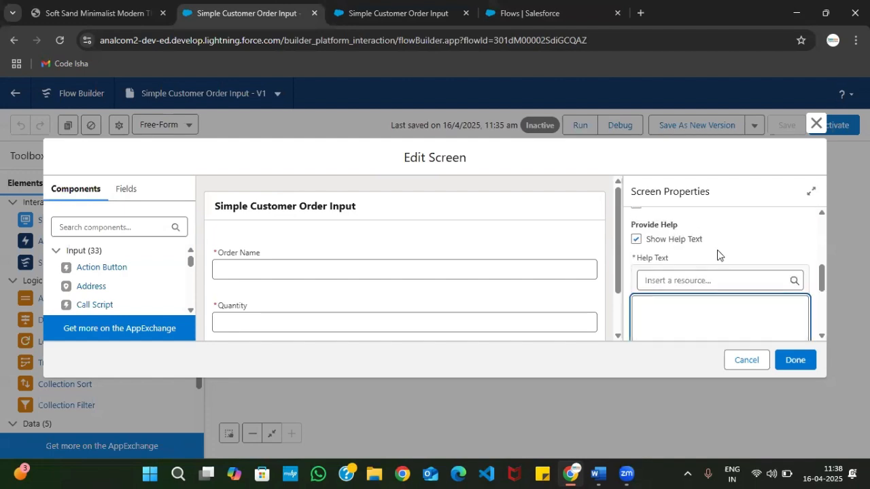
pyautogui.click(644, 315)
pyautogui.write('Each ')
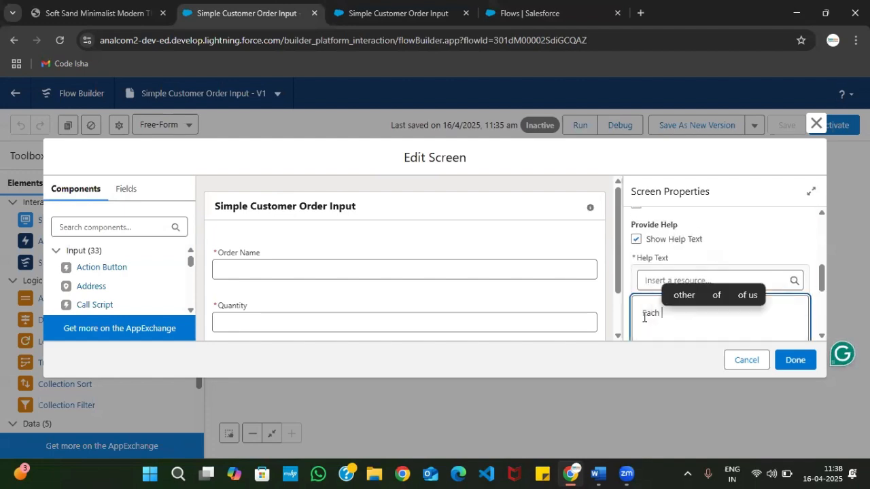
pyautogui.write('I')
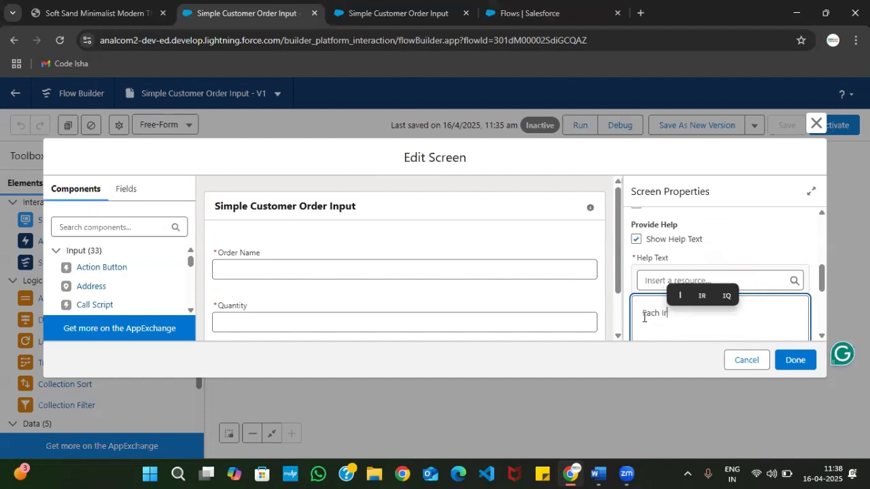
pyautogui.write('tem is ')
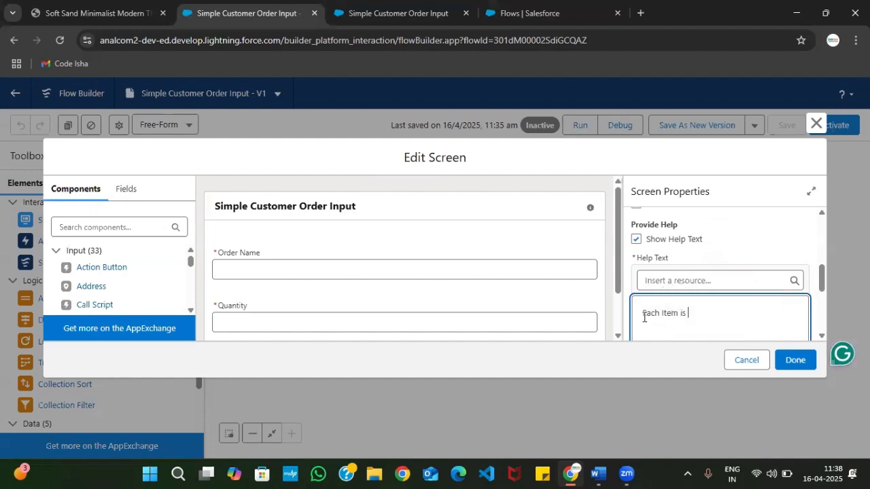
pyautogui.write('30/- Onl')
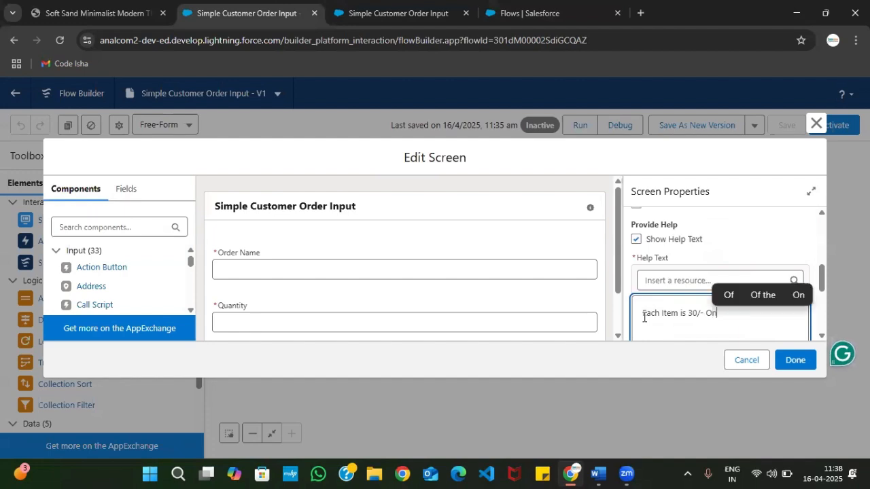
pyautogui.write('u')
pyautogui.press('BackSpace')
pyautogui.write('y')
# Format the entire help text as bold, centered and bright green
pyautogui.hotkey('ctrl', 'a')
pyautogui.scroll(-2, 728, 270)
pyautogui.click(686, 314)
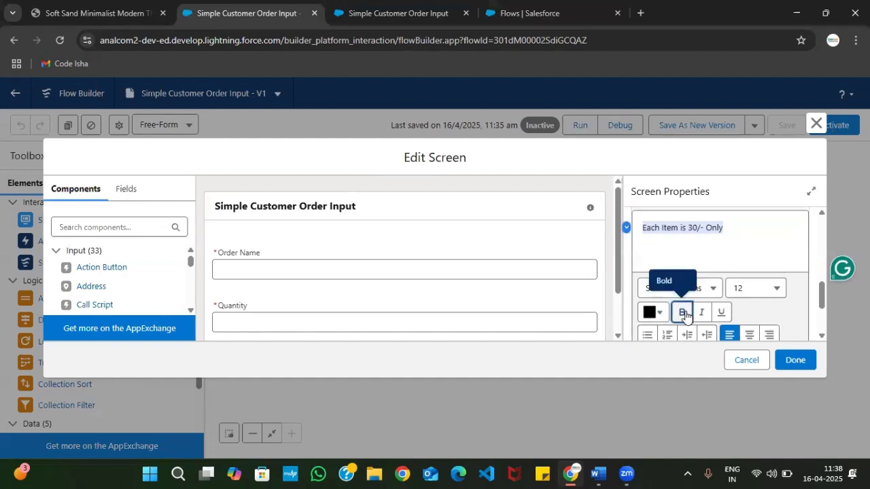
pyautogui.scroll(-1, 718, 330)
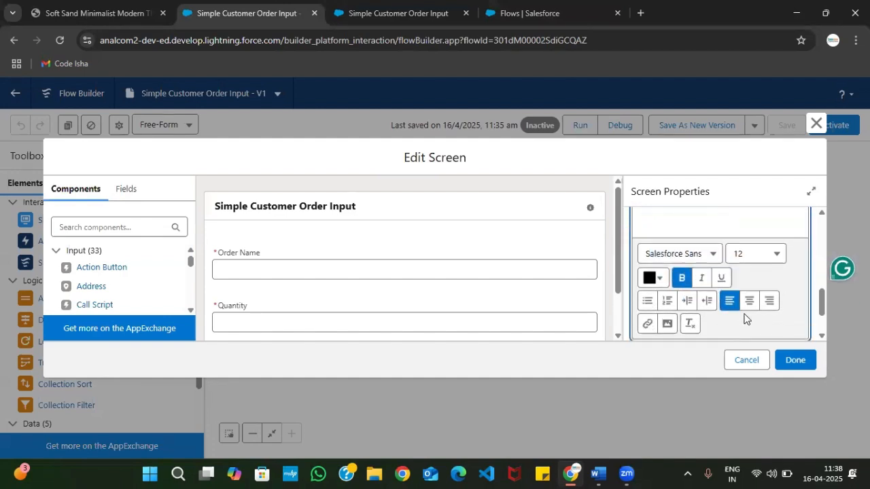
pyautogui.click(749, 300)
pyautogui.scroll(1, 670, 279)
pyautogui.click(659, 334)
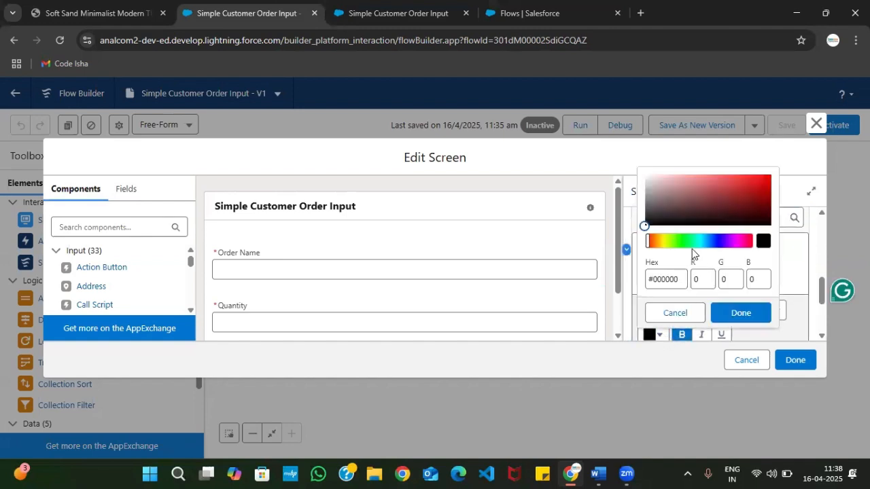
pyautogui.click(683, 241)
pyautogui.click(759, 177)
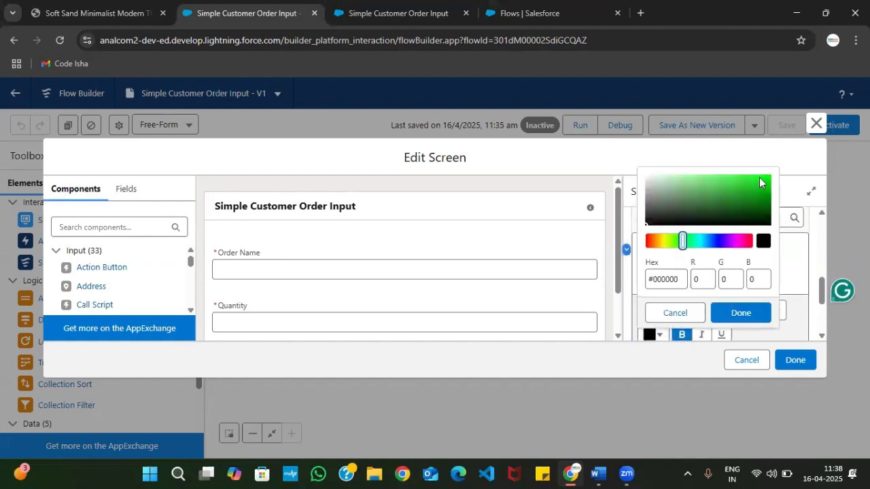
pyautogui.click(740, 313)
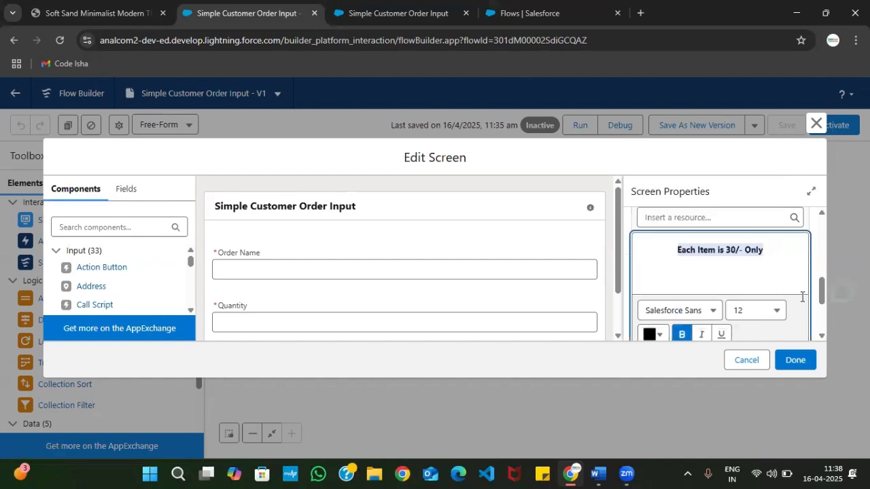
pyautogui.click(751, 255)
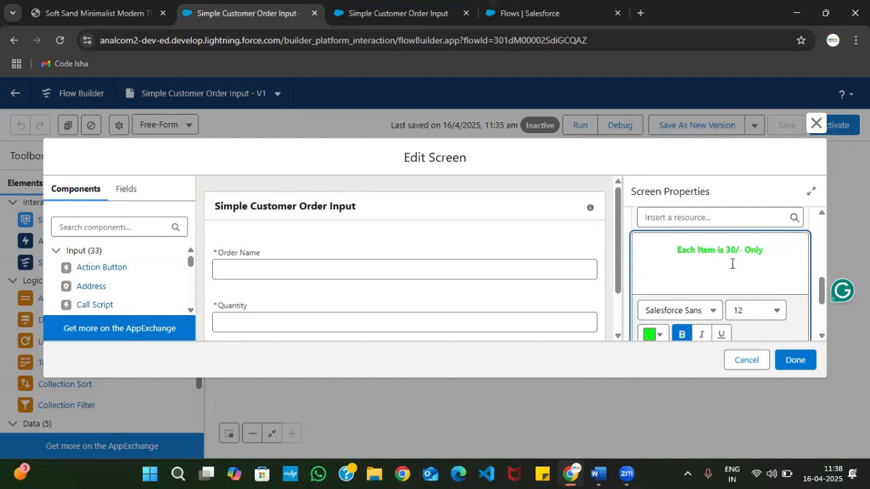
# Apply the edits to the Customer Order Input screen and save the flow
pyautogui.scroll(-1, 715, 258)
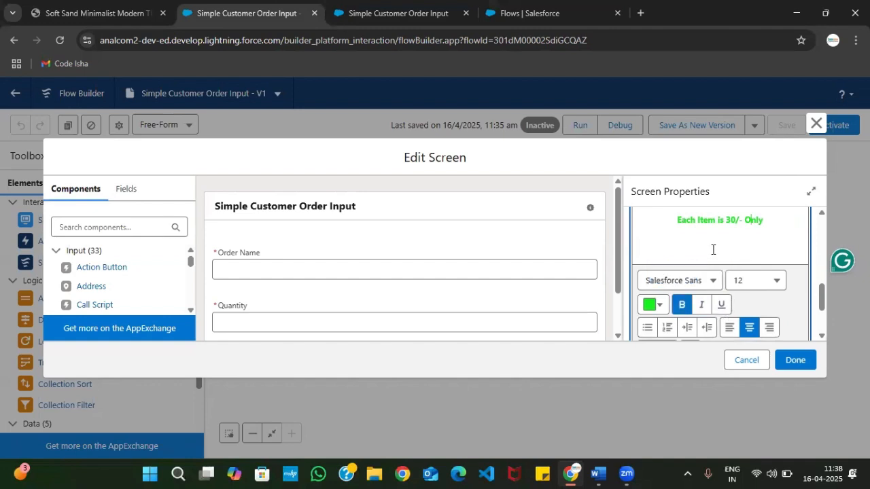
pyautogui.scroll(1, 726, 262)
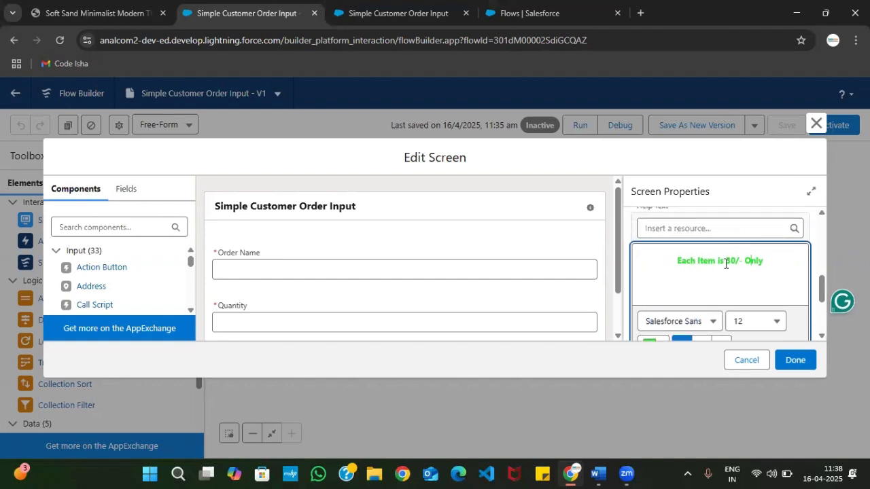
pyautogui.scroll(-1, 722, 291)
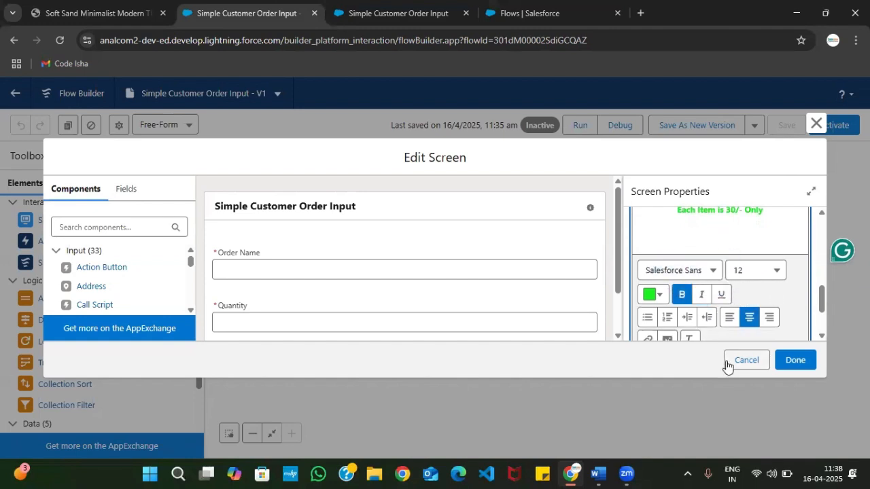
pyautogui.click(795, 359)
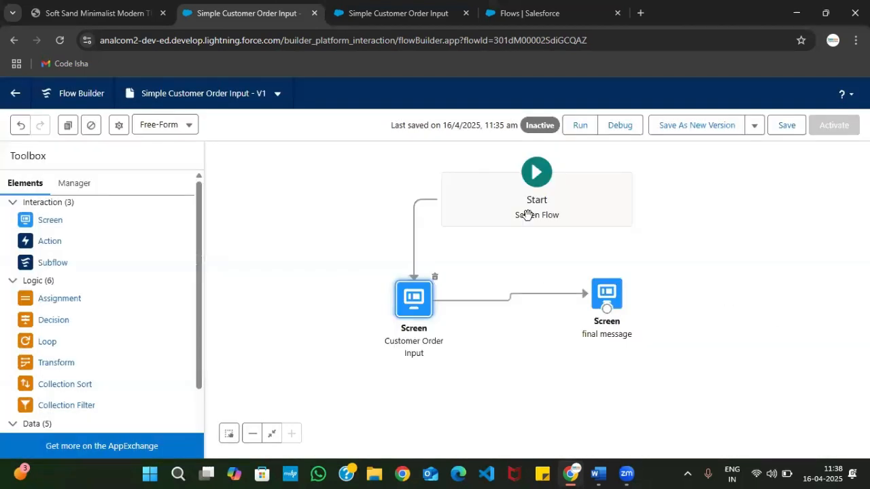
pyautogui.click(790, 127)
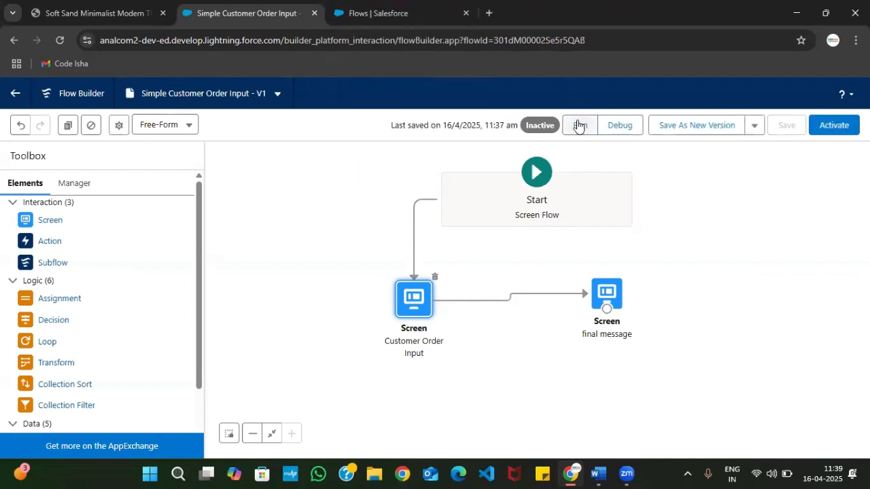
# Run the flow, view the help text in the order screen's header, and close it
pyautogui.click(576, 122)
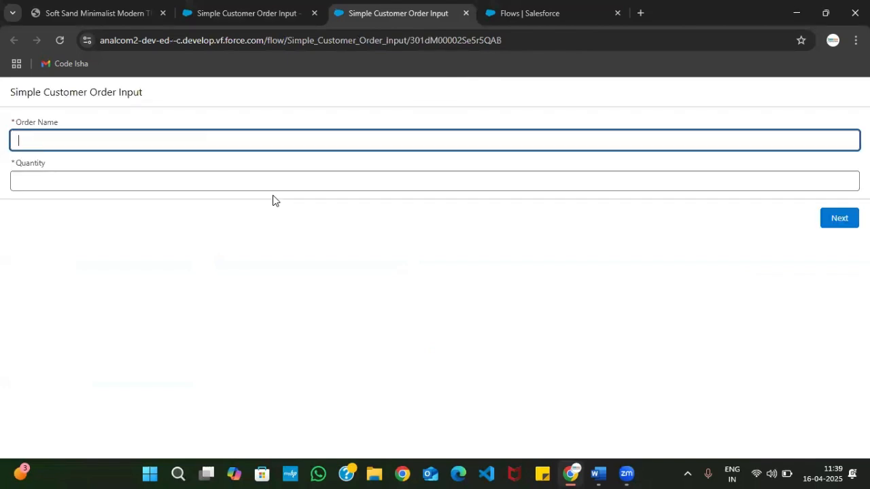
pyautogui.click(158, 142)
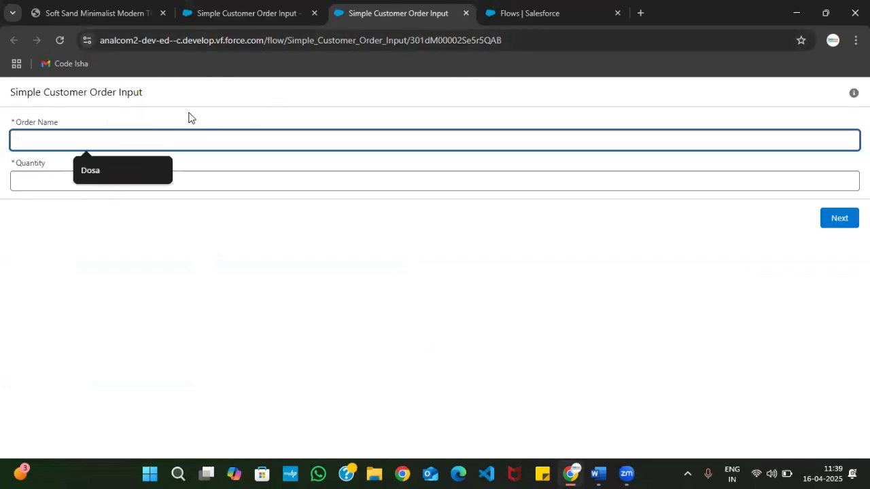
pyautogui.click(853, 92)
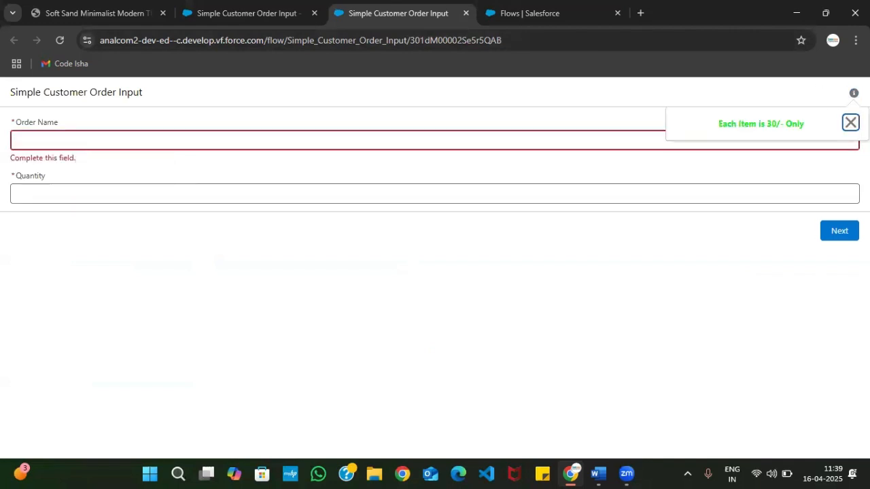
pyautogui.click(850, 122)
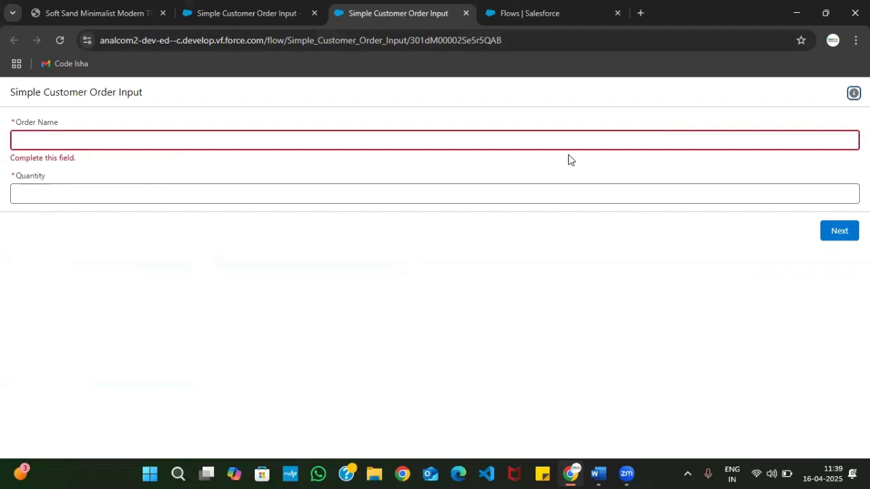
# Test the flow with Order Name "Vada" and Quantity 4, check the final message screen, and finish the run
pyautogui.click(508, 144)
pyautogui.write('Vada')
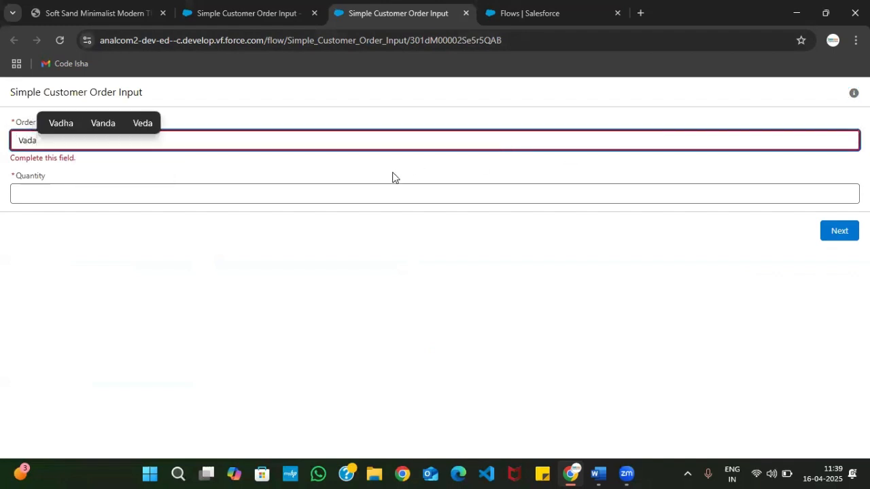
pyautogui.click(337, 189)
pyautogui.write('4')
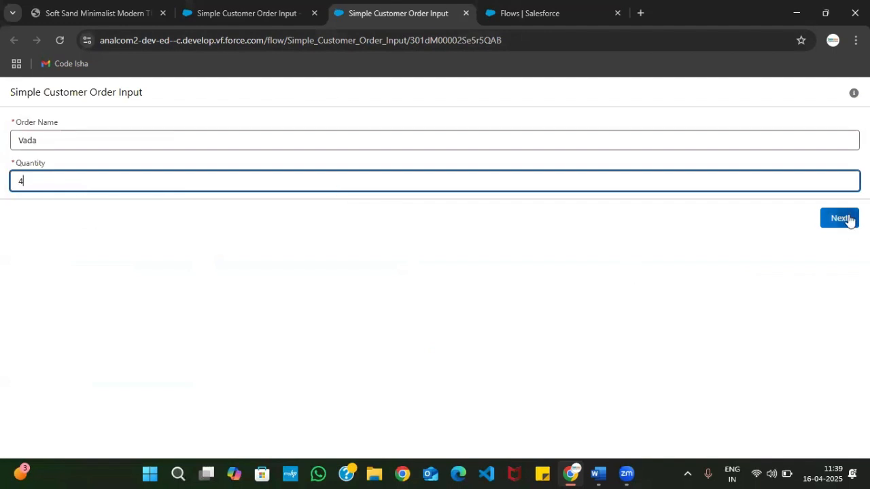
pyautogui.click(839, 218)
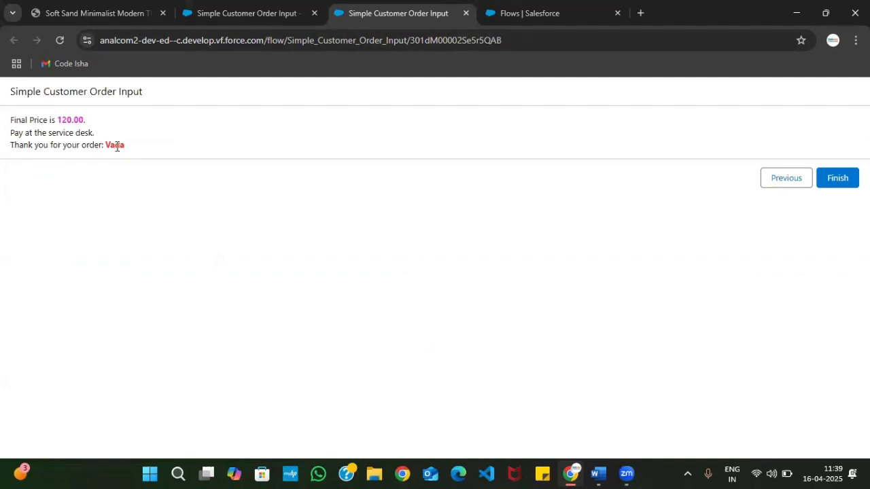
pyautogui.click(839, 186)
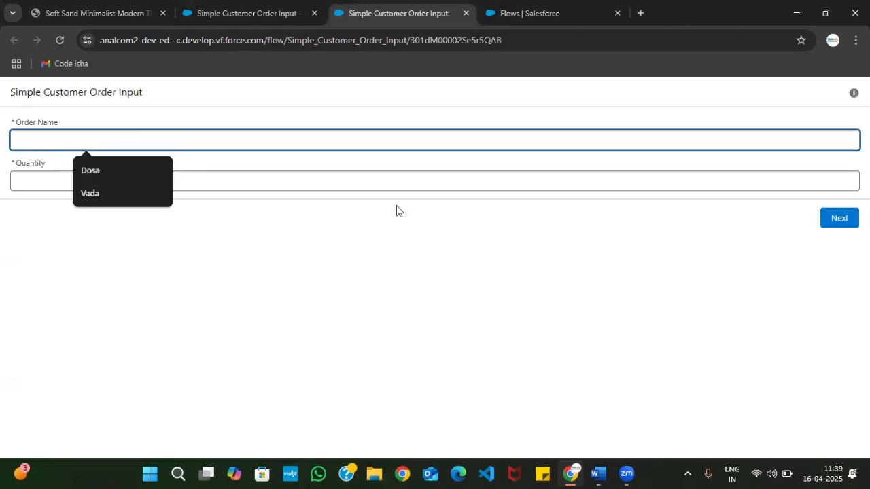
pyautogui.click(308, 123)
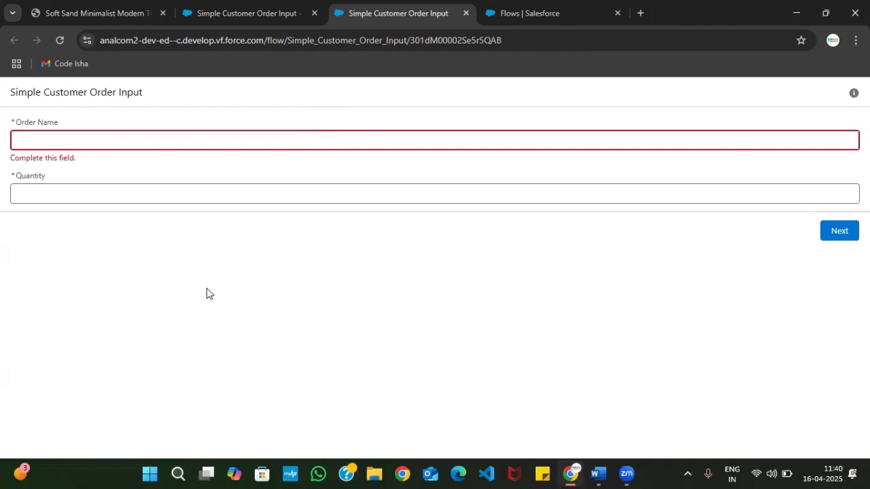
# Close the flow's test run and read the PDF steps through to its last page
pyautogui.click(237, 8)
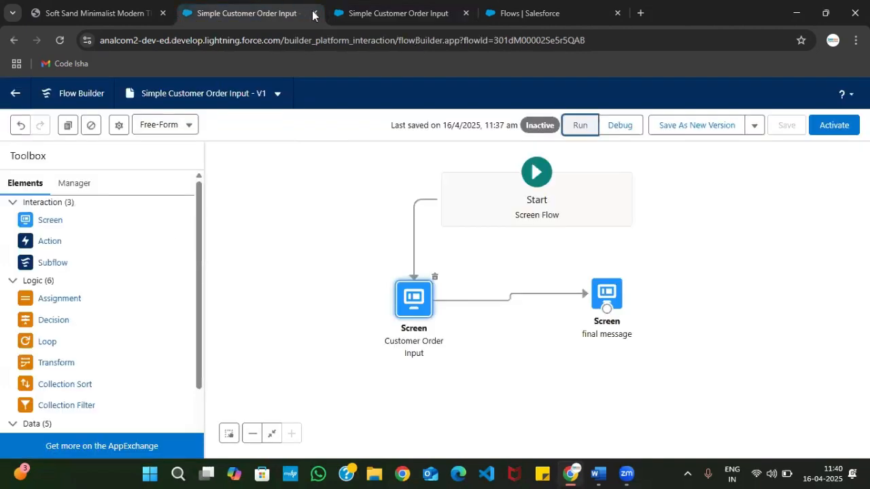
pyautogui.click(399, 13)
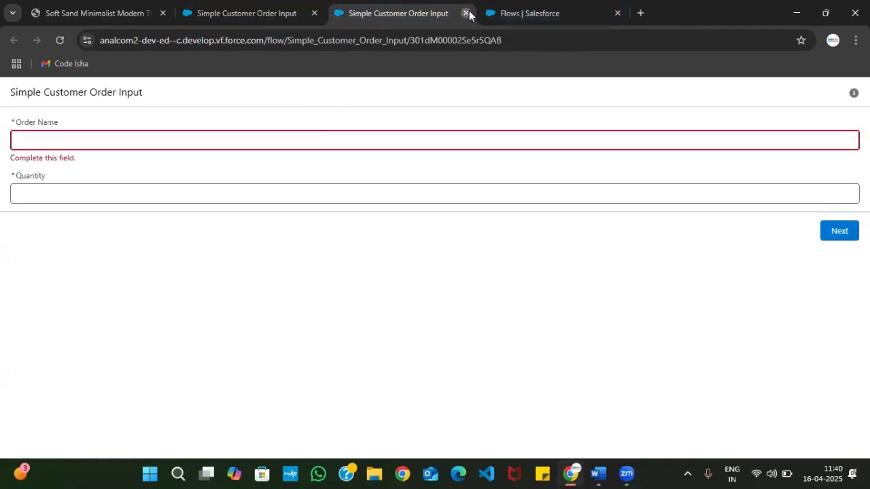
pyautogui.click(466, 12)
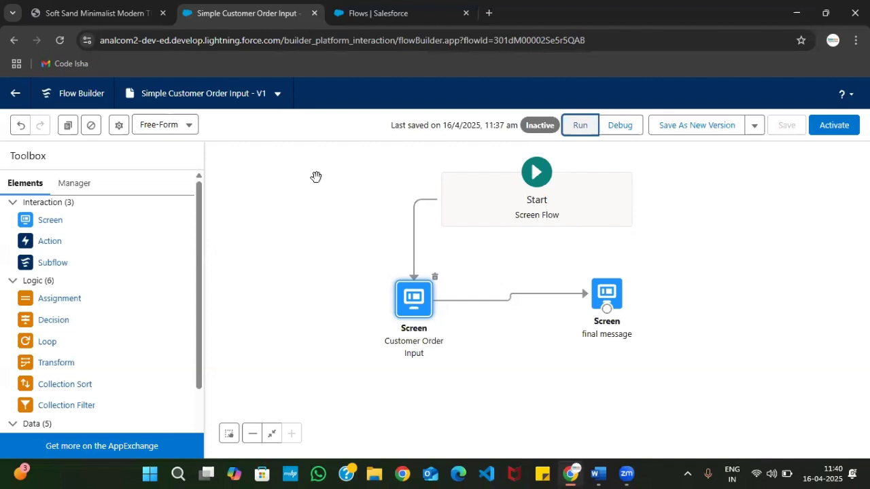
pyautogui.click(112, 9)
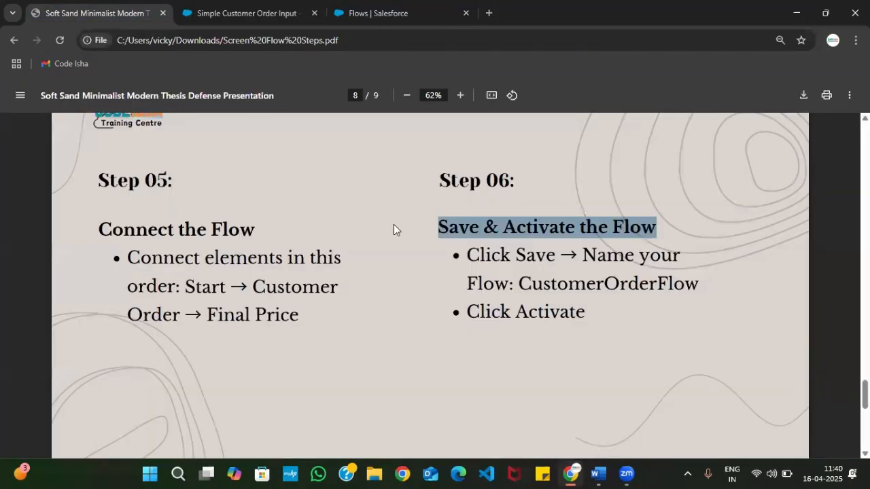
pyautogui.scroll(-6, 322, 294)
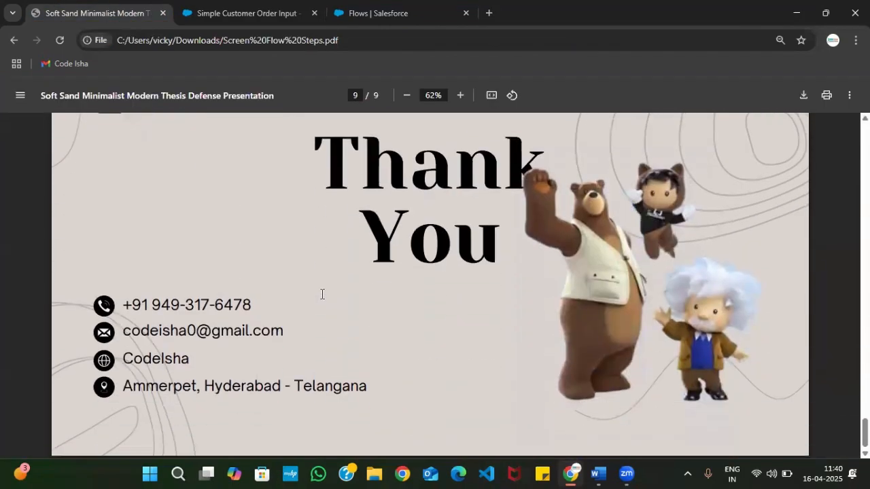